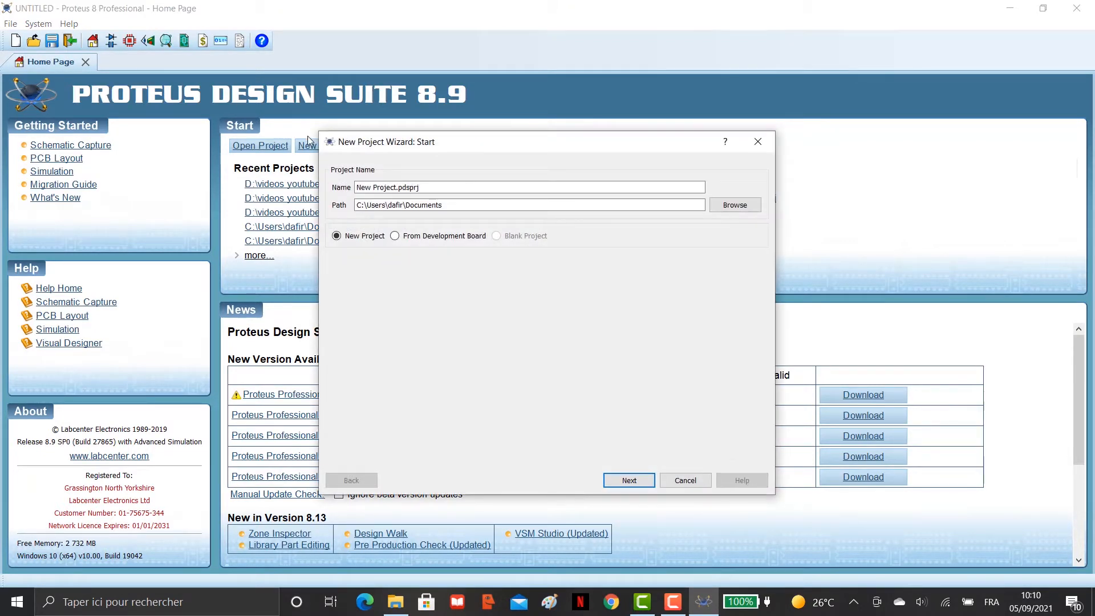
# Create the project Password-Door-Lock-System.pdsprj in the Desktop's Password-Door-Lock-System folder, with the DEFAULT schematic template, no PCB layout and no firmware
pyautogui.moveTo(397, 187); pyautogui.dragTo(349, 185)
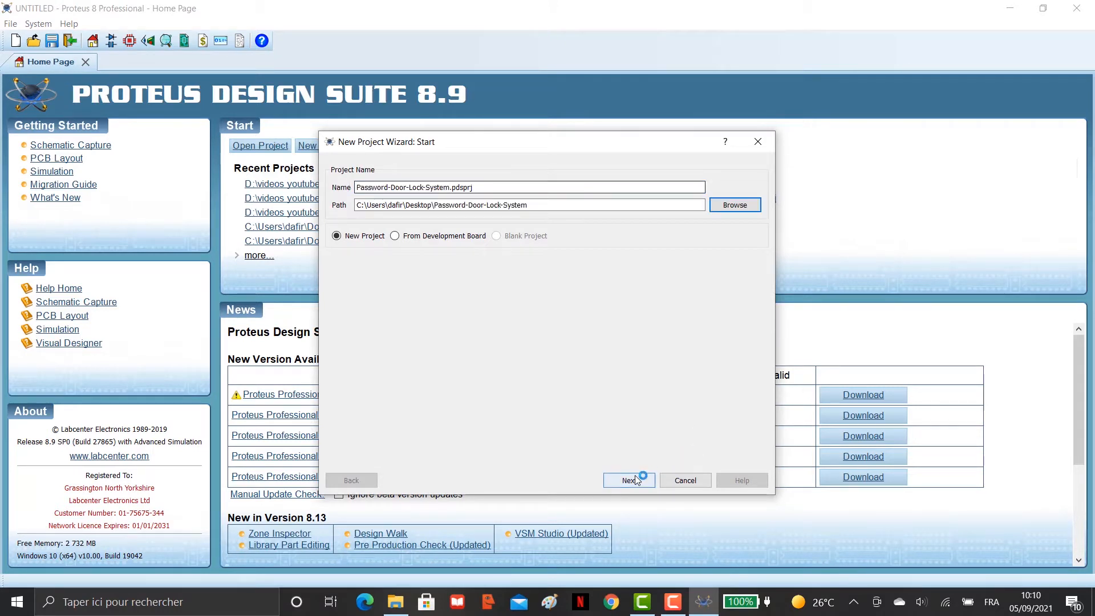
pyautogui.click(632, 480)
pyautogui.click(637, 480)
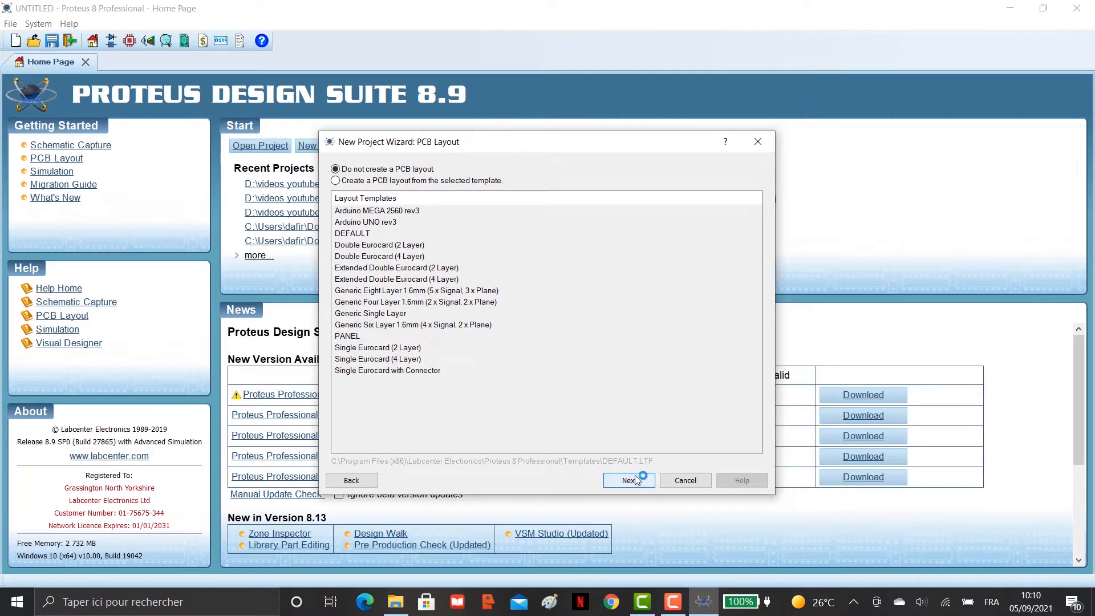
pyautogui.click(637, 480)
pyautogui.click(637, 480)
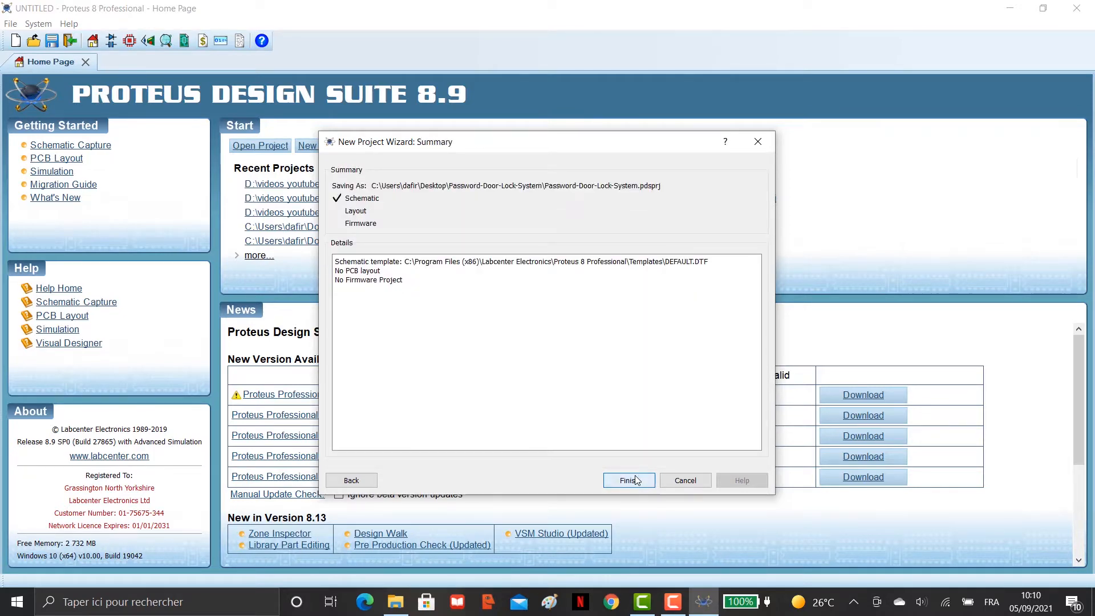
pyautogui.click(636, 480)
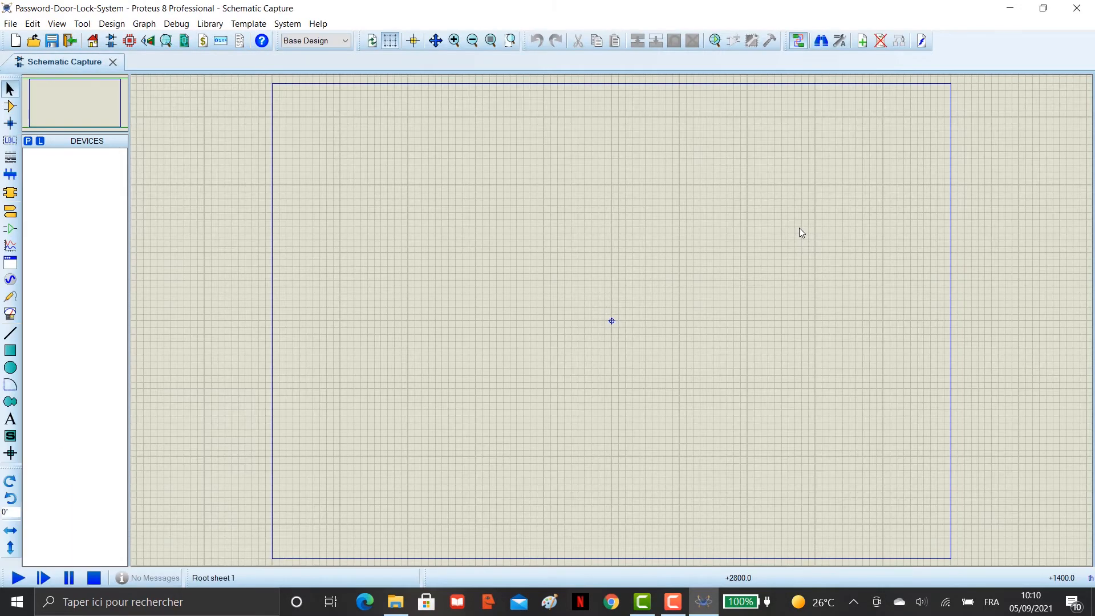
# Search the component library for arduino and add the SIMULINO UNO board to the project's device list
pyautogui.click(713, 42)
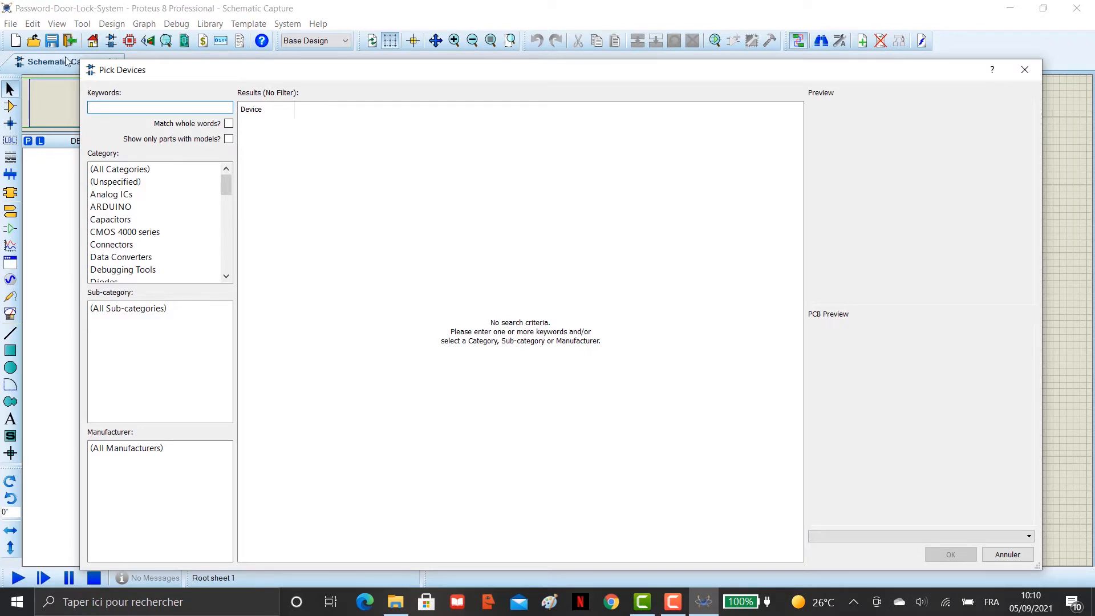
pyautogui.write('ard')
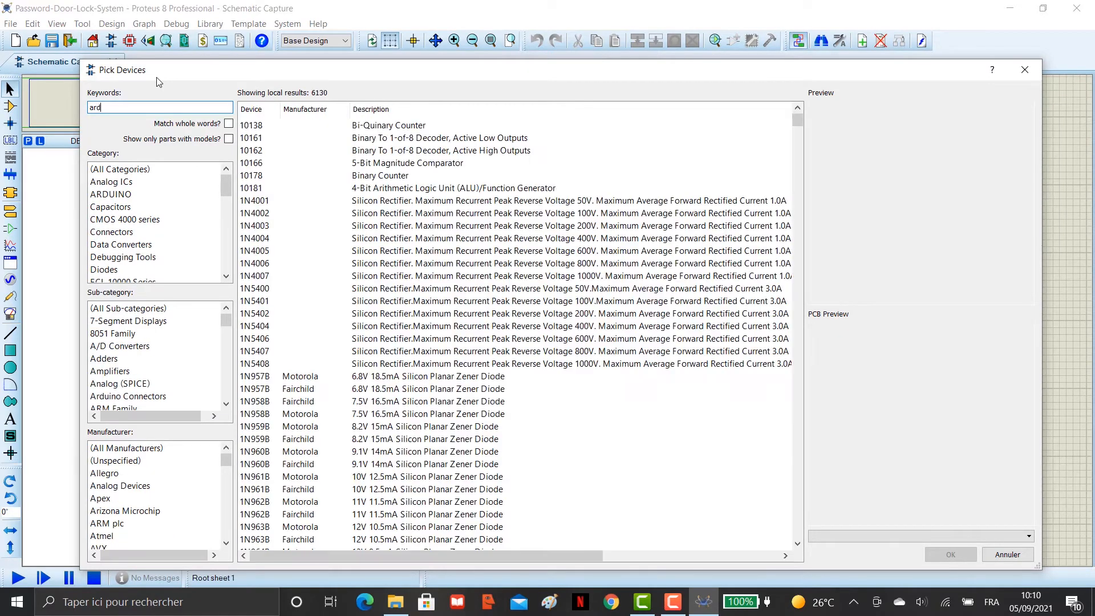
pyautogui.write('uino')
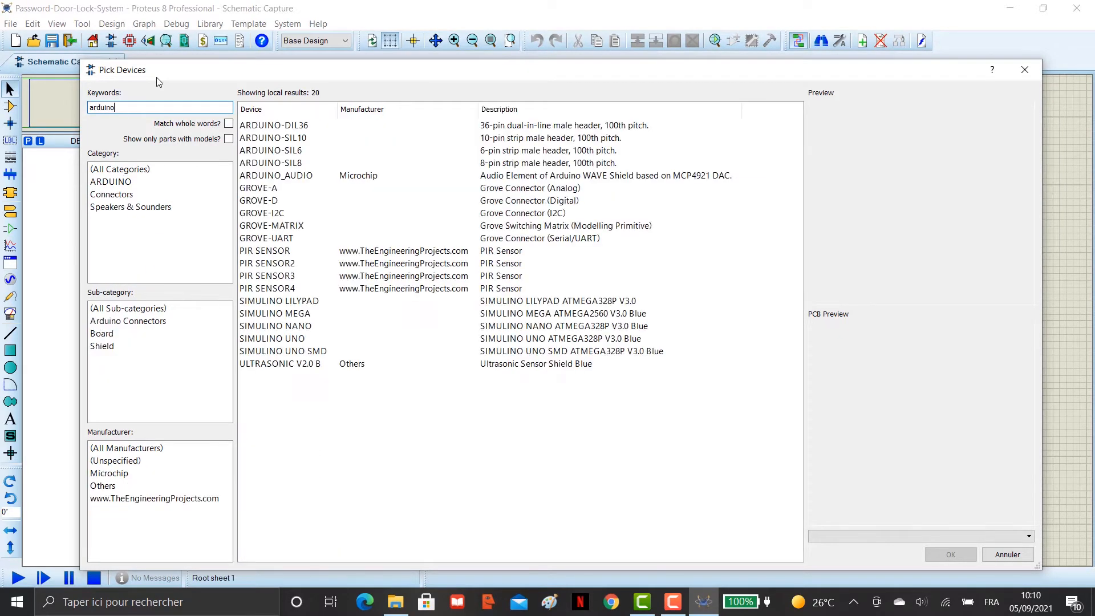
pyautogui.click(362, 340)
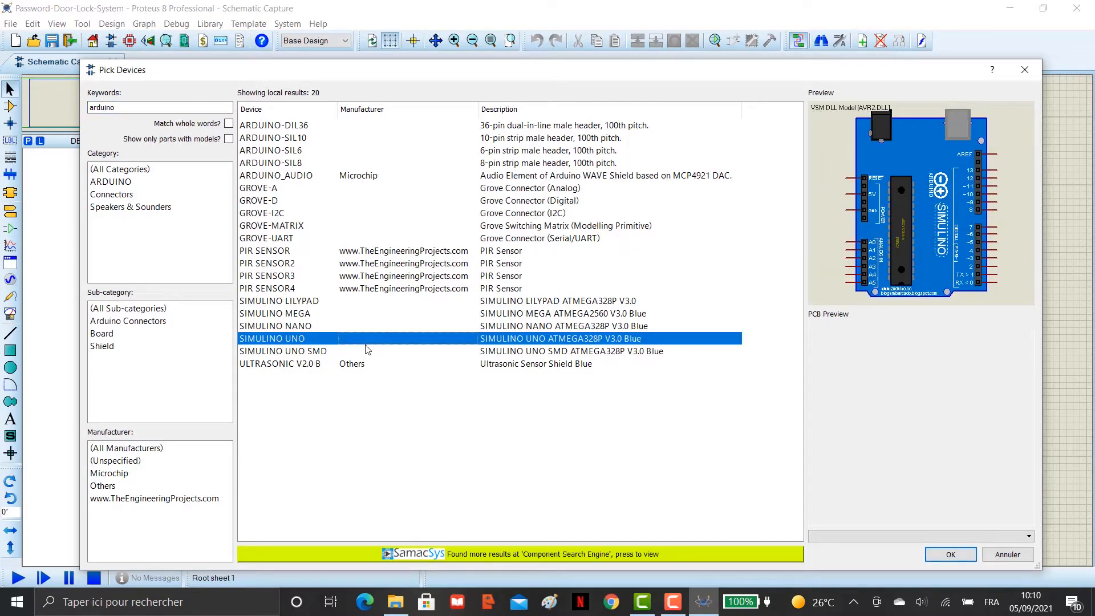
pyautogui.click(338, 351)
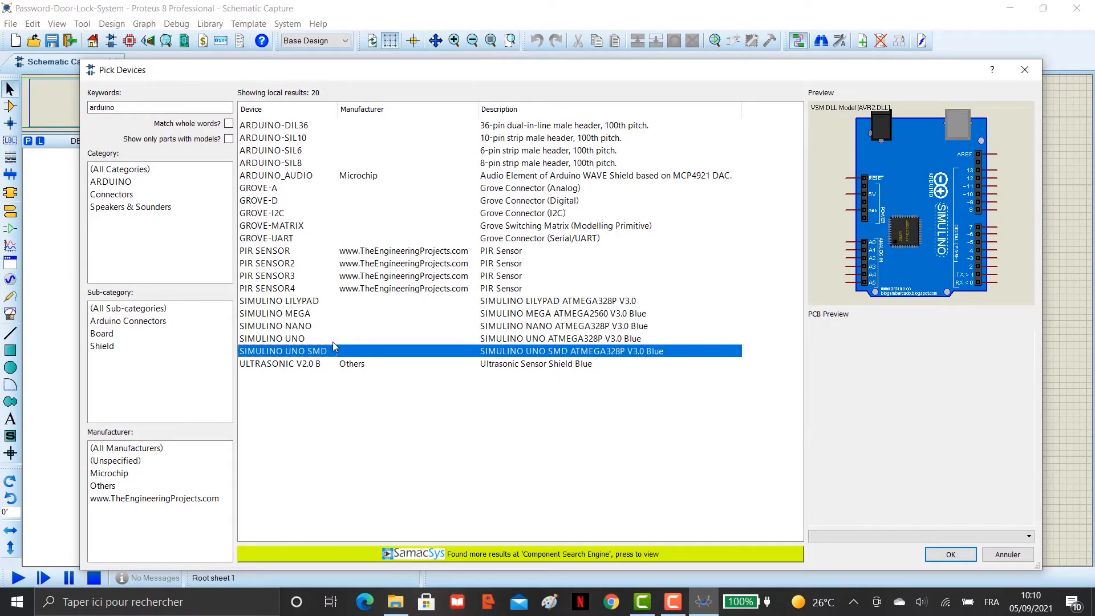
pyautogui.doubleClick(335, 339)
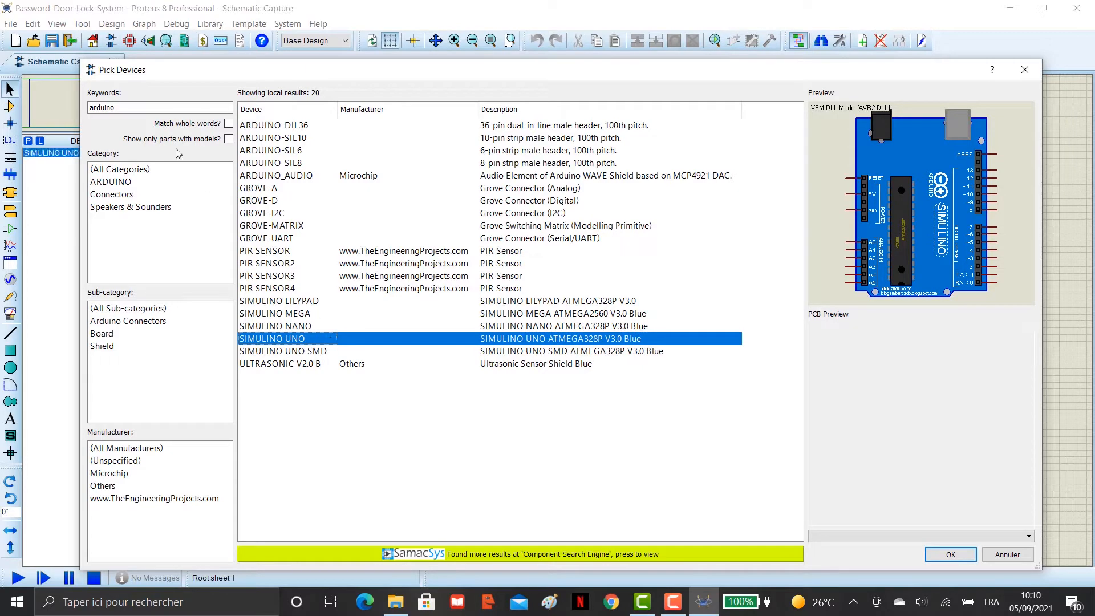
# Search the component library for led green and add the animated LED-GREEN to the device list
pyautogui.doubleClick(165, 107)
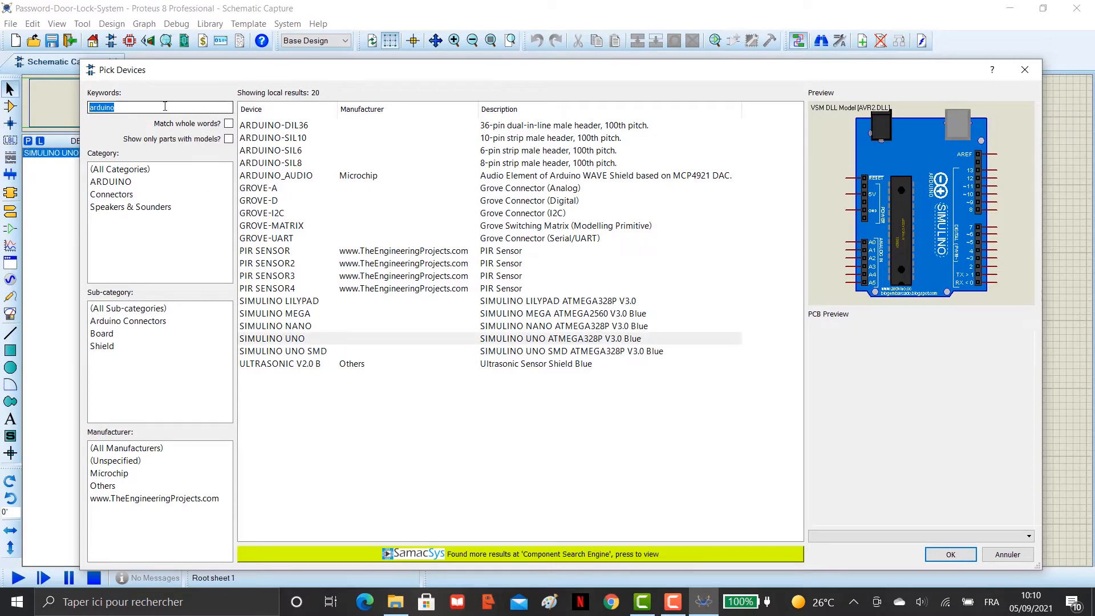
pyautogui.write('led green')
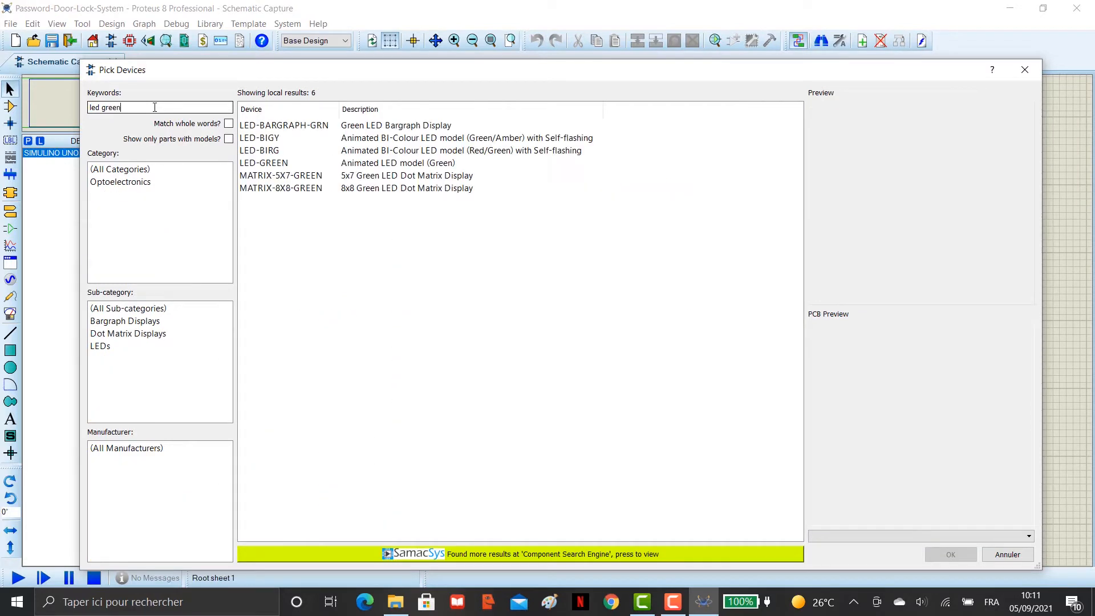
pyautogui.click(289, 164)
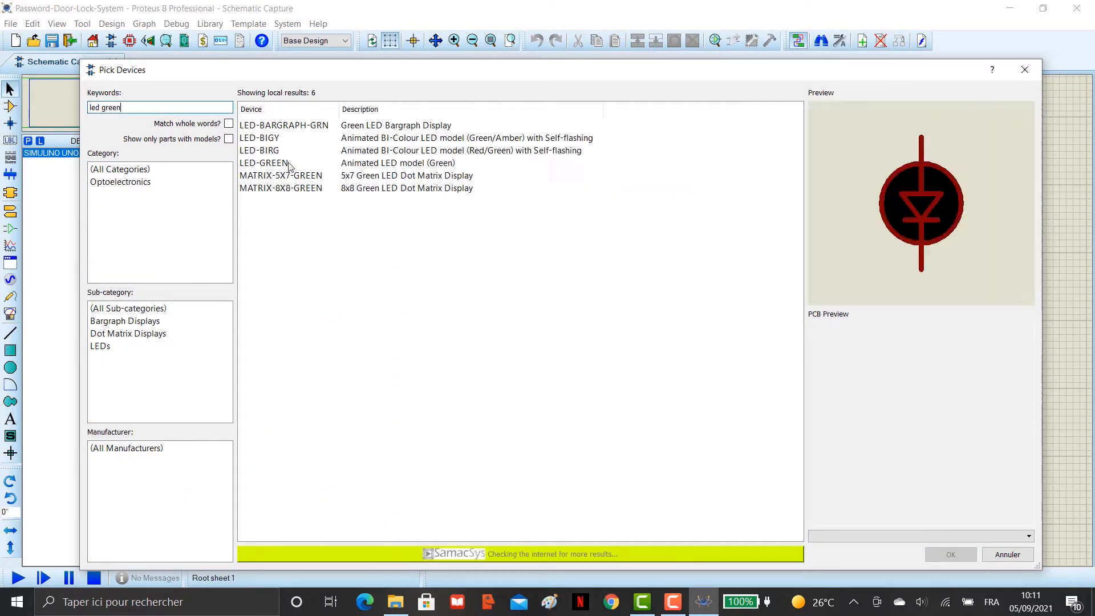
pyautogui.doubleClick(289, 164)
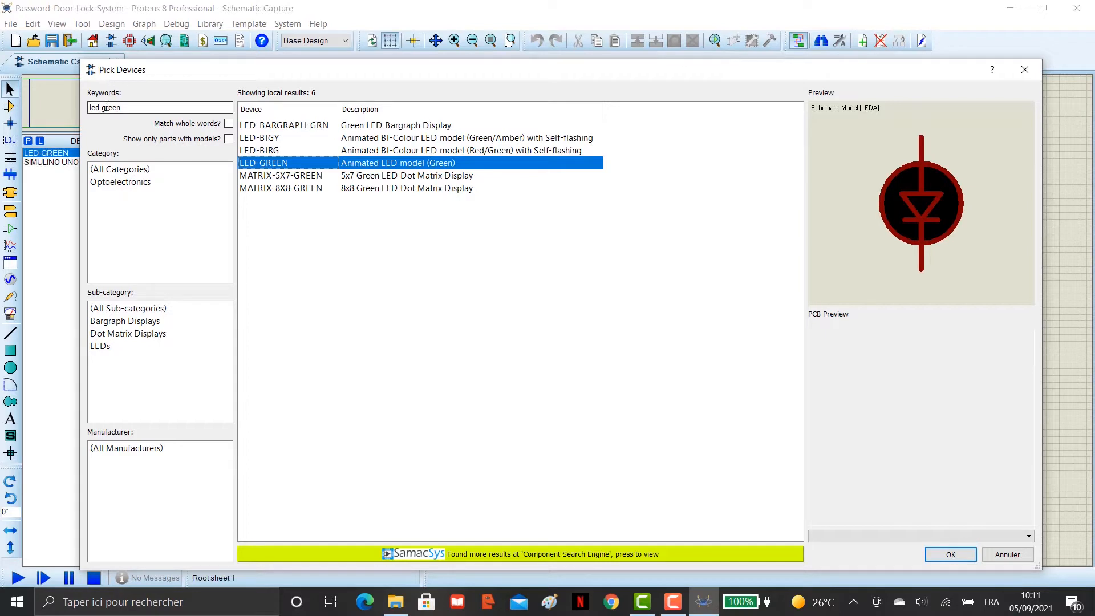
# Search the component library for led red and add the animated LED-RED to the device list
pyautogui.moveTo(102, 108); pyautogui.dragTo(155, 109)
pyautogui.write('red')
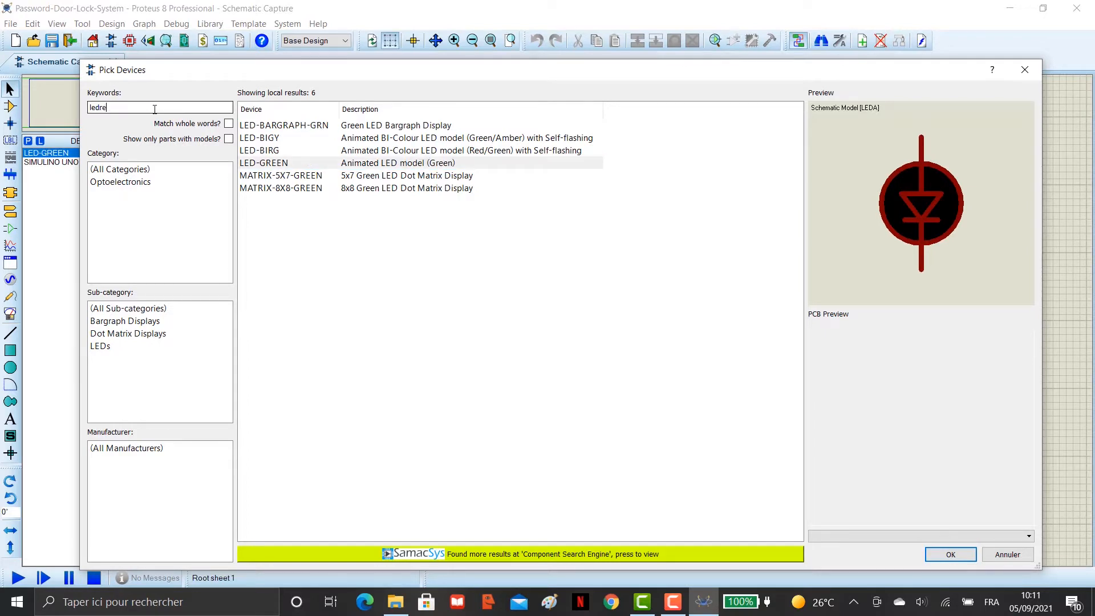
pyautogui.click(100, 108)
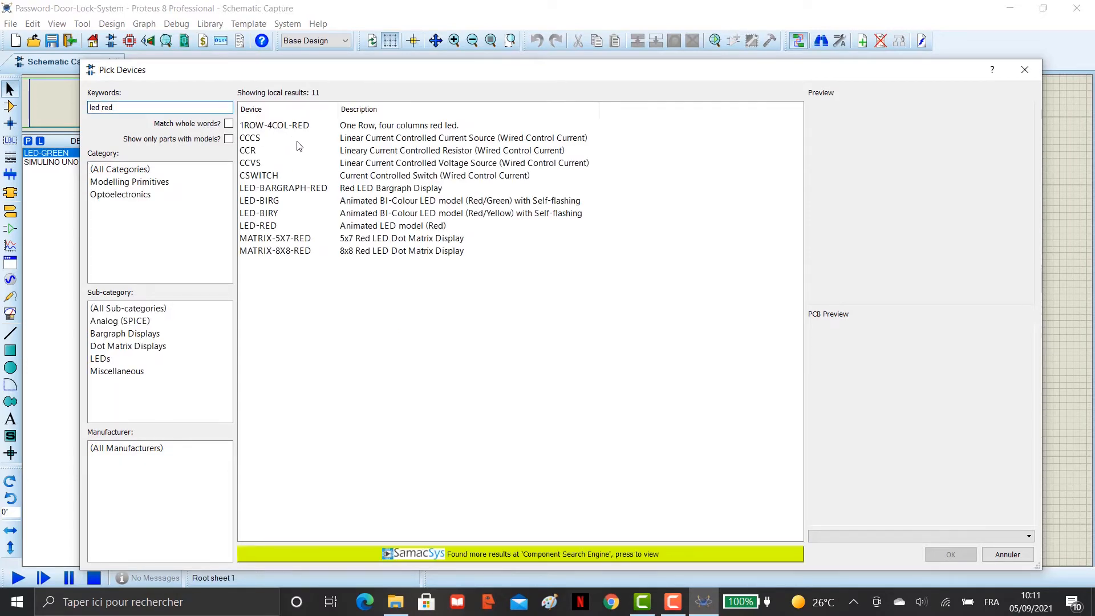
pyautogui.click(279, 227)
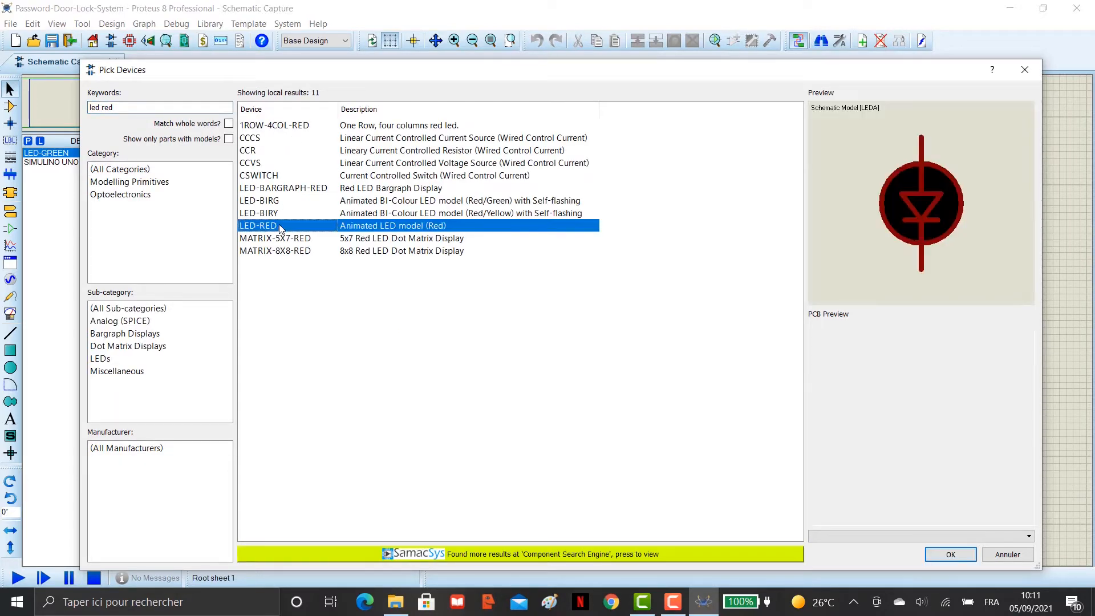
pyautogui.doubleClick(280, 227)
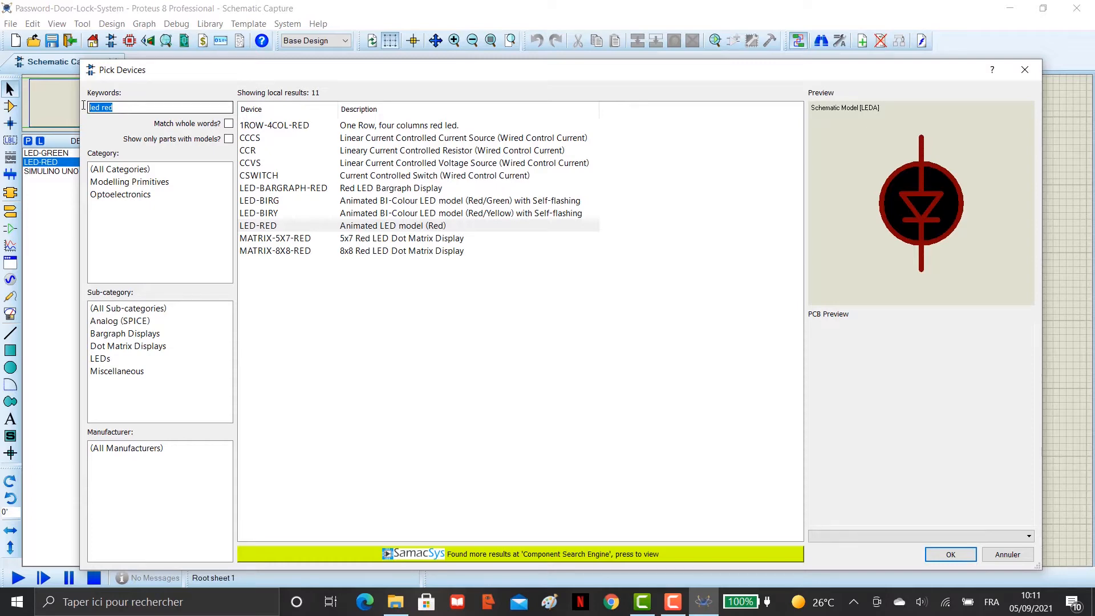
# Add the LM016L 16x2 alphanumeric LCD and the KEYPAD-SMALLCALC matrix keypad to the device list
pyautogui.write('lm016l')
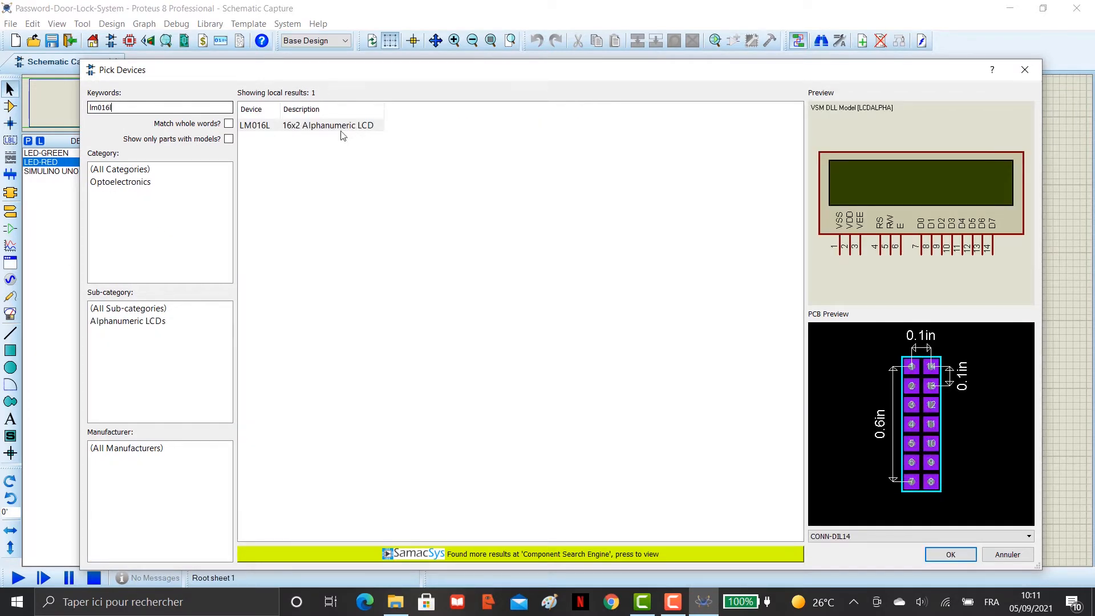
pyautogui.doubleClick(325, 127)
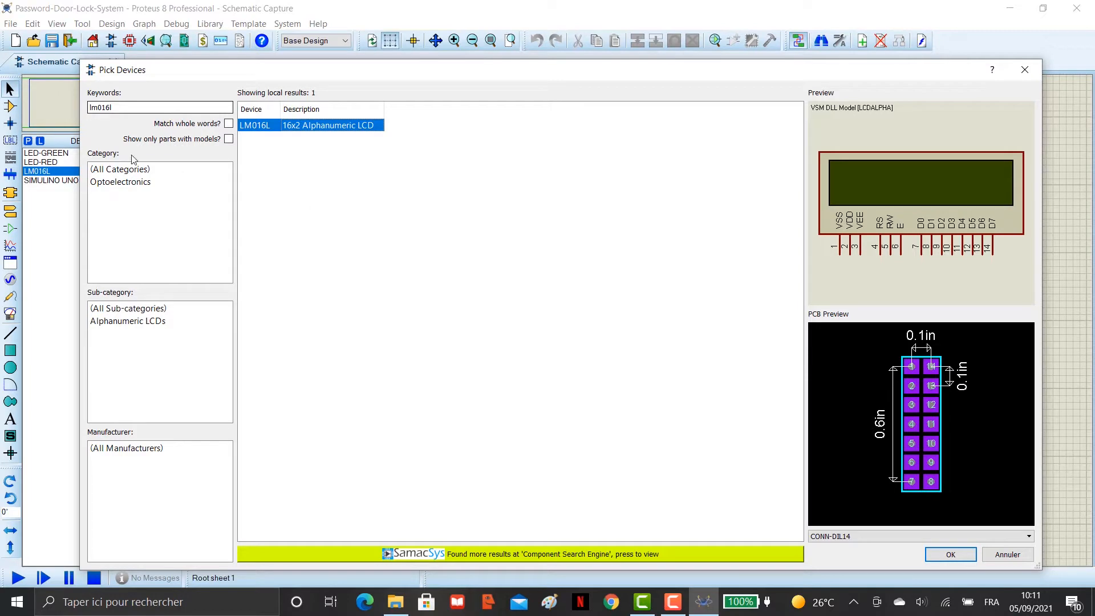
pyautogui.doubleClick(120, 107)
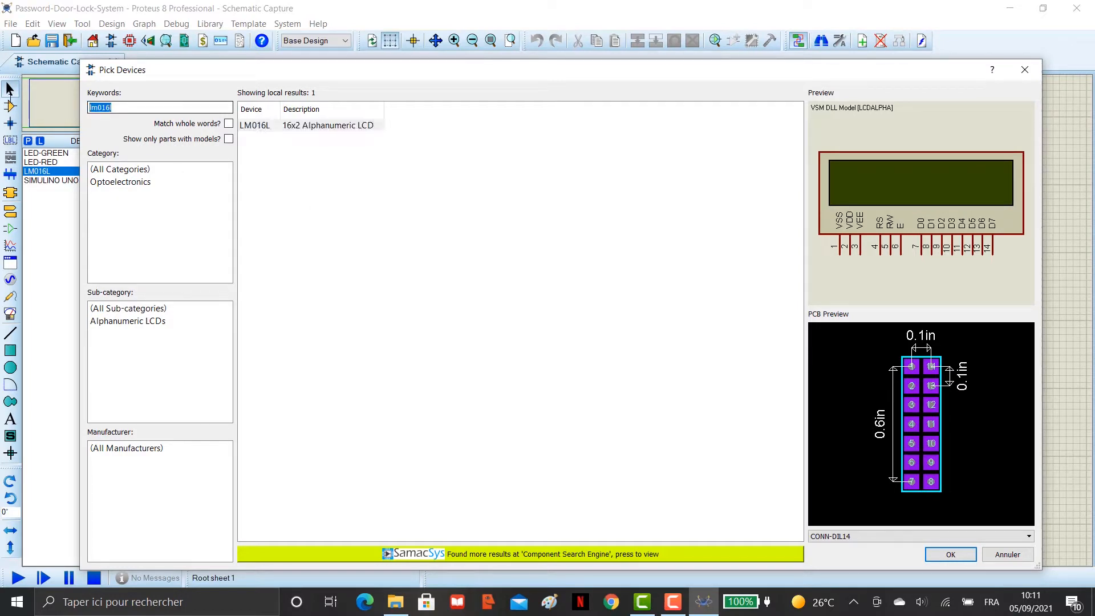
pyautogui.write('ke')
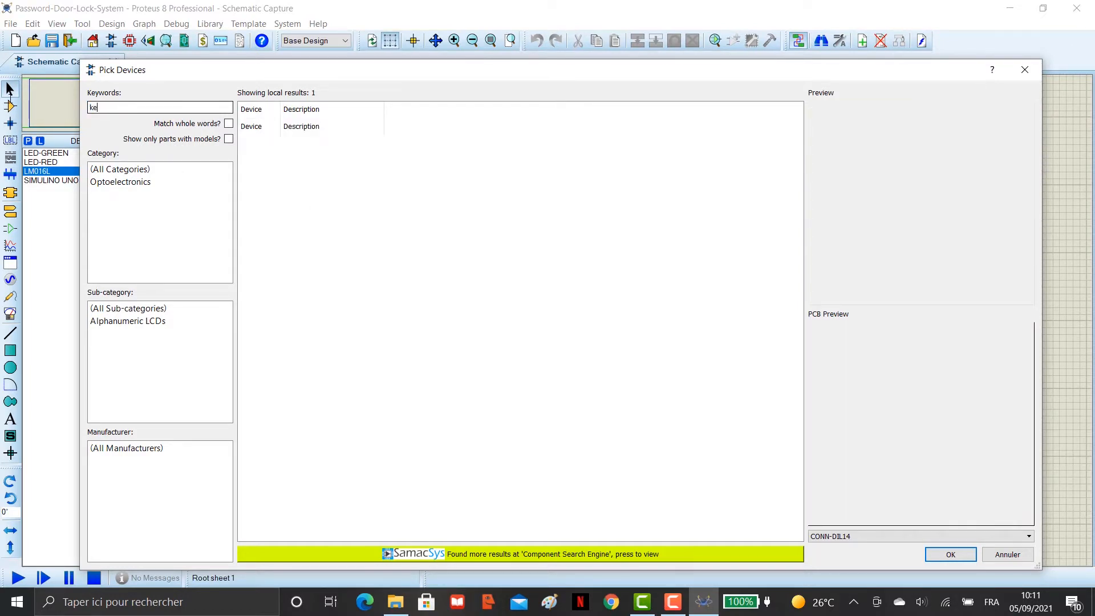
pyautogui.write('yp')
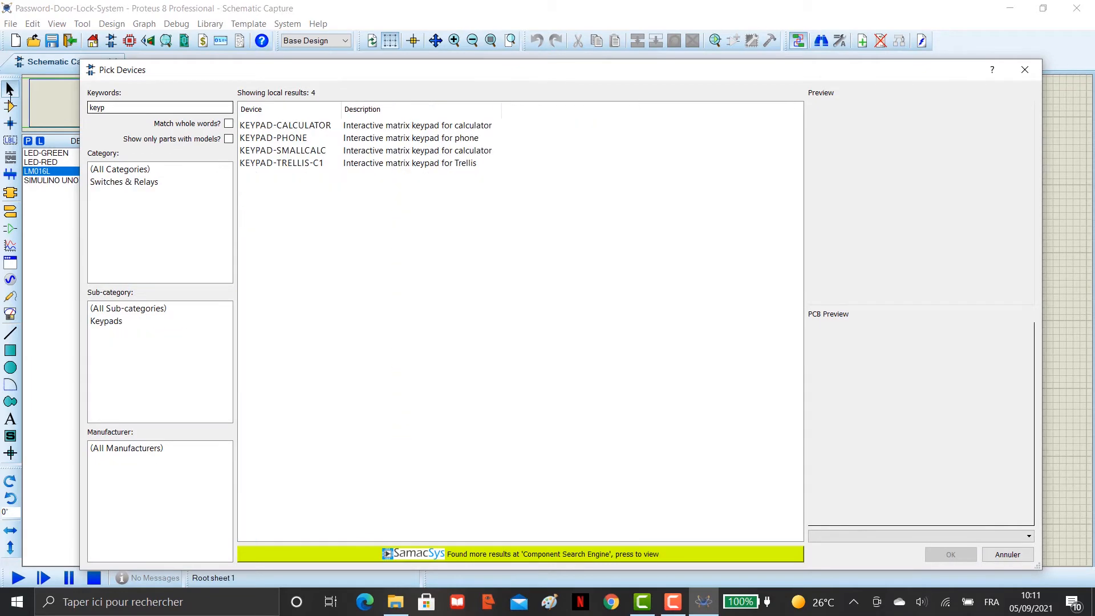
pyautogui.write('ad')
pyautogui.click(313, 151)
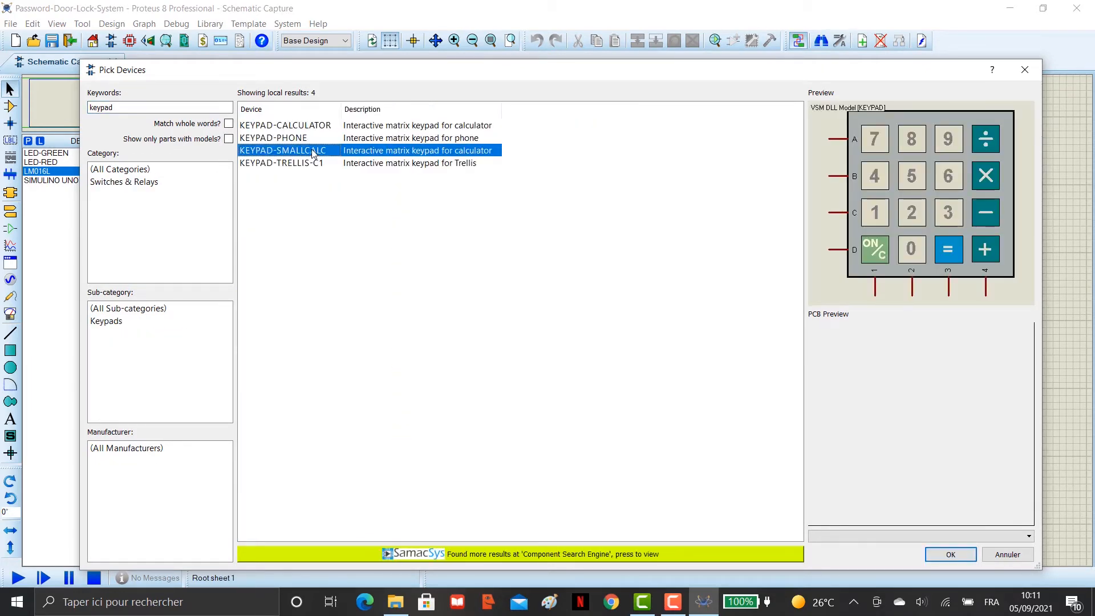
pyautogui.doubleClick(313, 152)
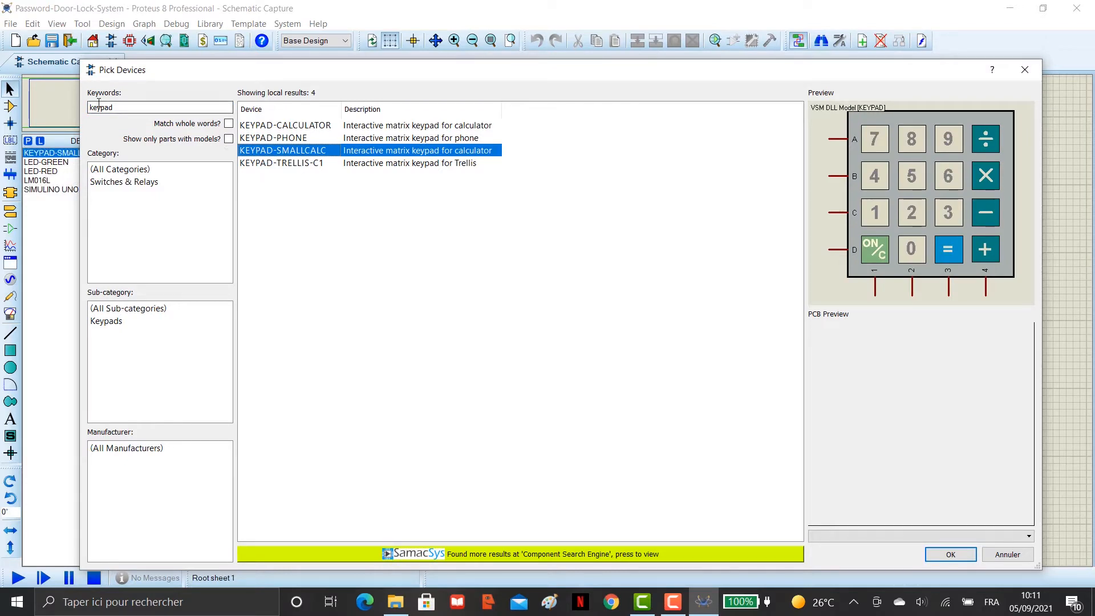
# Search the component library for dc motor and add the simple DC motor model MOTOR to the device list
pyautogui.doubleClick(120, 107)
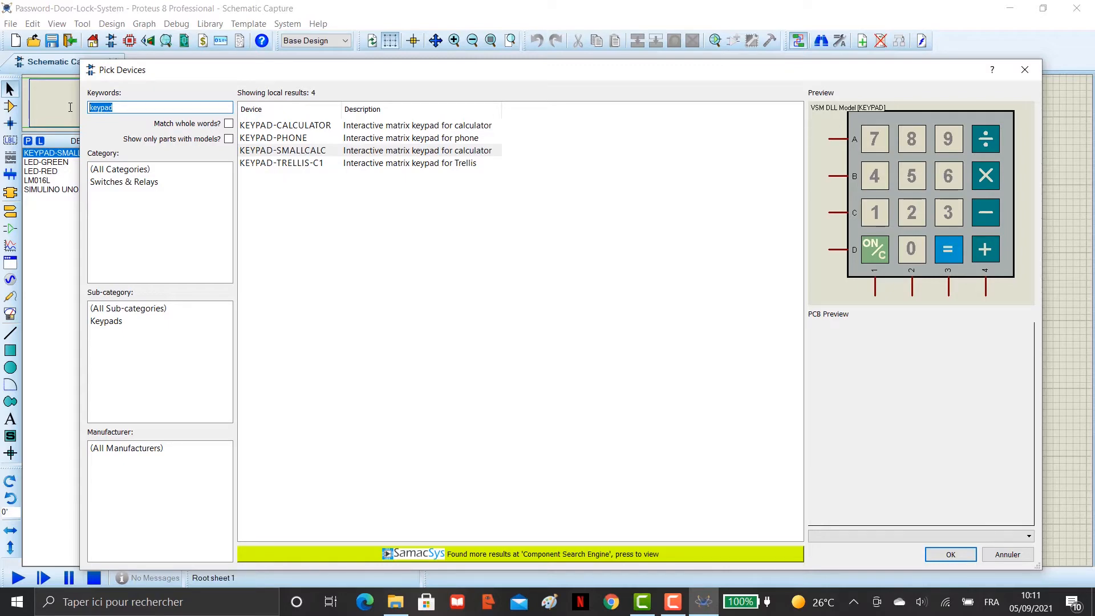
pyautogui.write('dc mo')
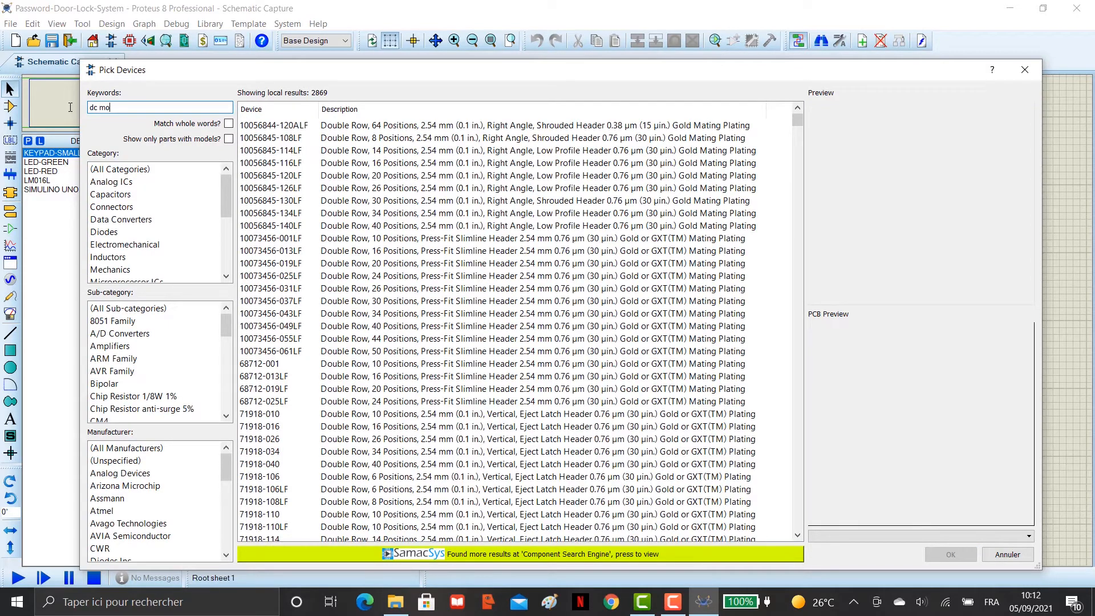
pyautogui.write('to')
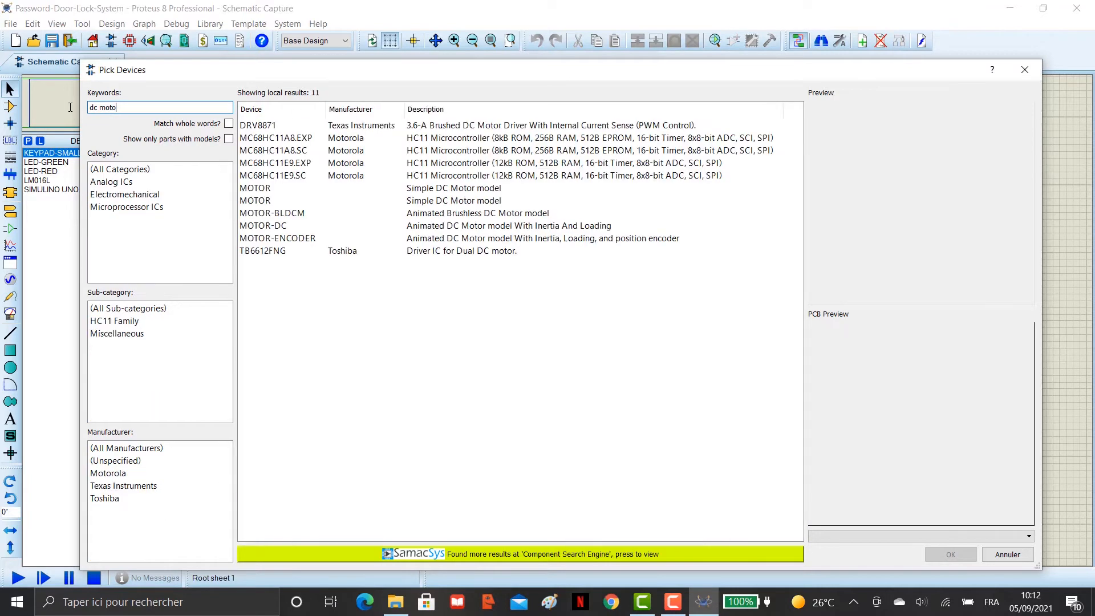
pyautogui.write('r')
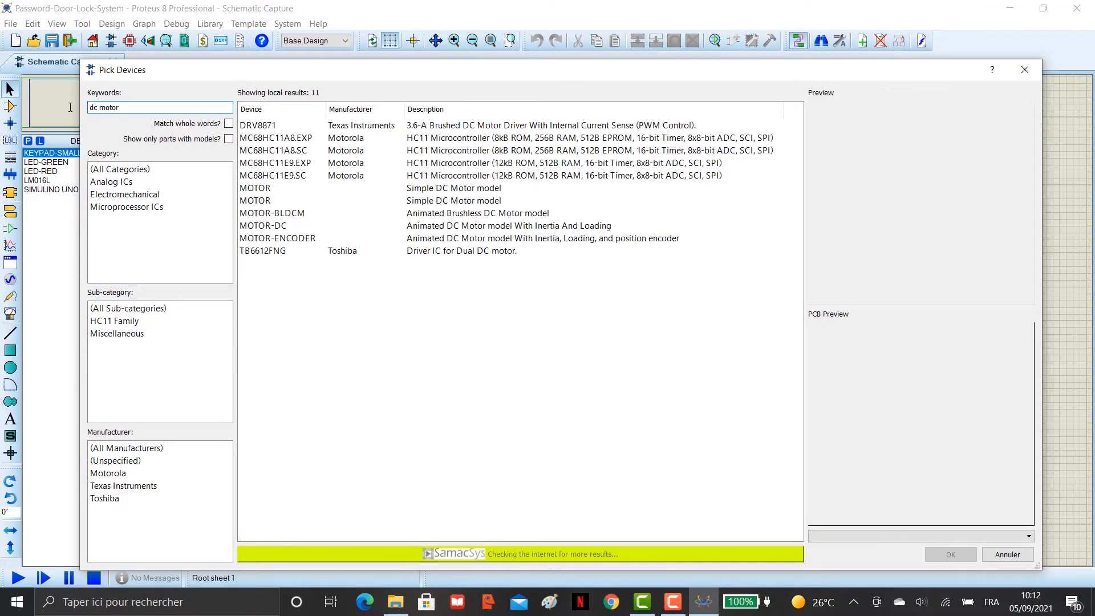
pyautogui.click(289, 188)
pyautogui.doubleClick(290, 189)
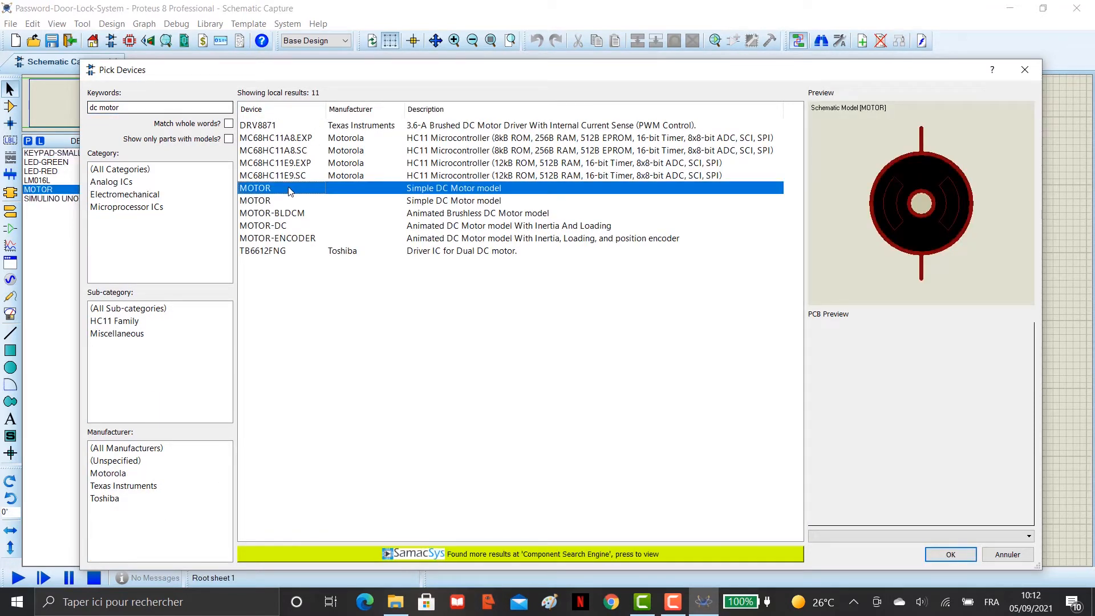
# Search the component library for battery and add the BATTERY DC voltage source to the device list
pyautogui.moveTo(120, 107); pyautogui.dragTo(62, 107)
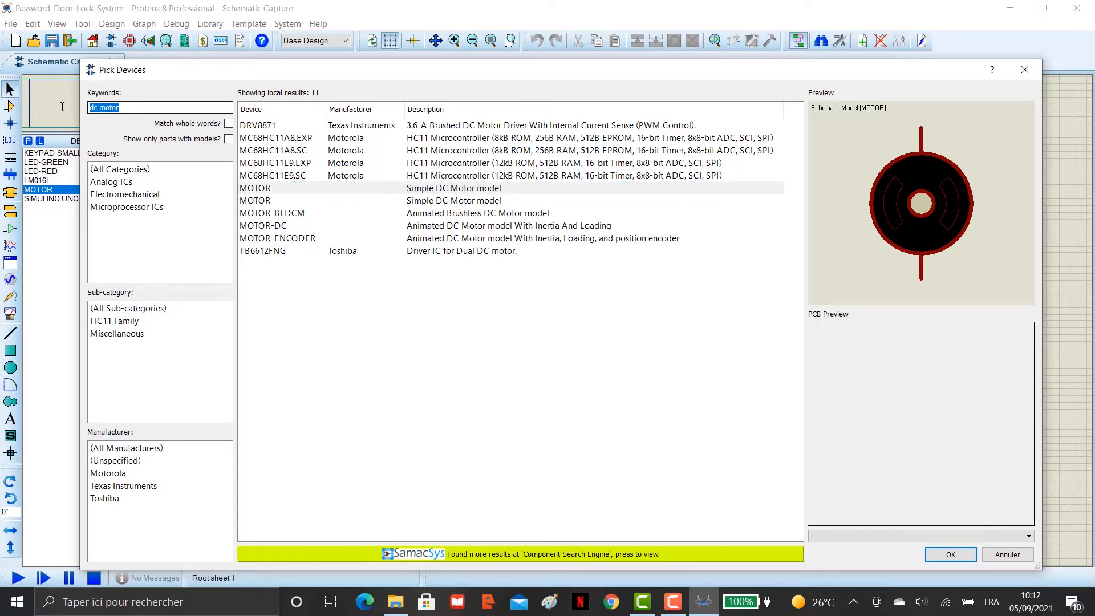
pyautogui.write('bat')
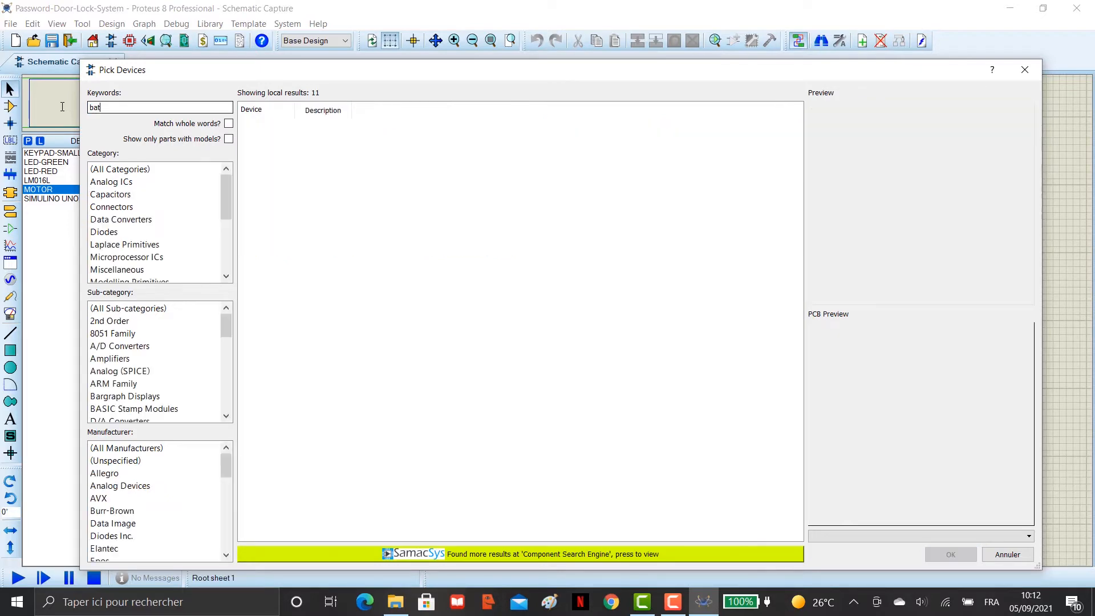
pyautogui.write('tery')
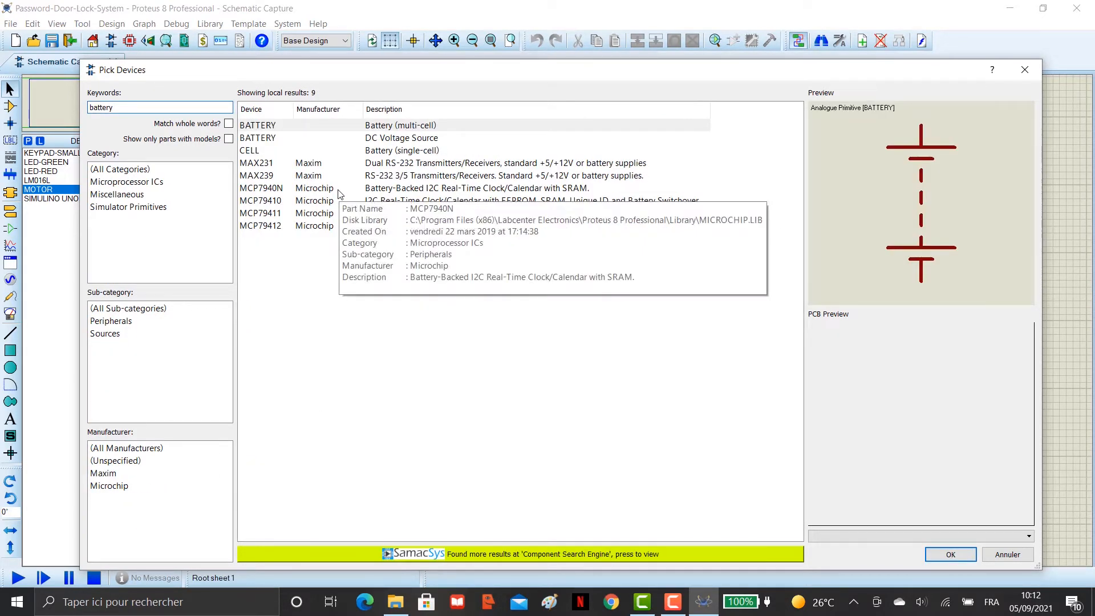
pyautogui.click(321, 140)
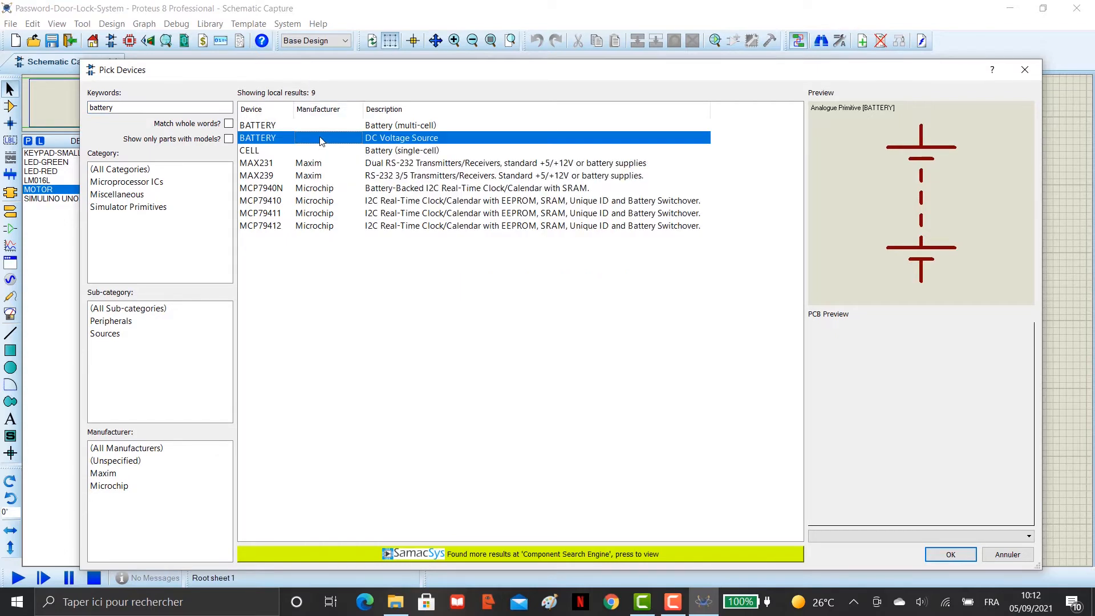
pyautogui.doubleClick(321, 141)
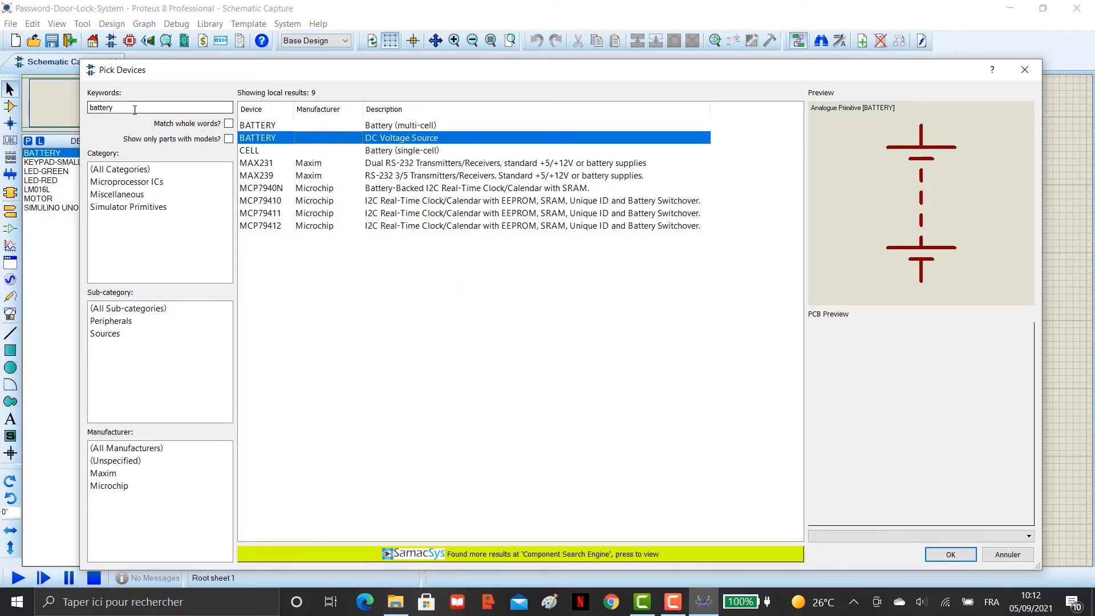
# Search the component library for relay and add the animated RELAY model to the device list
pyautogui.moveTo(128, 107); pyautogui.dragTo(78, 106)
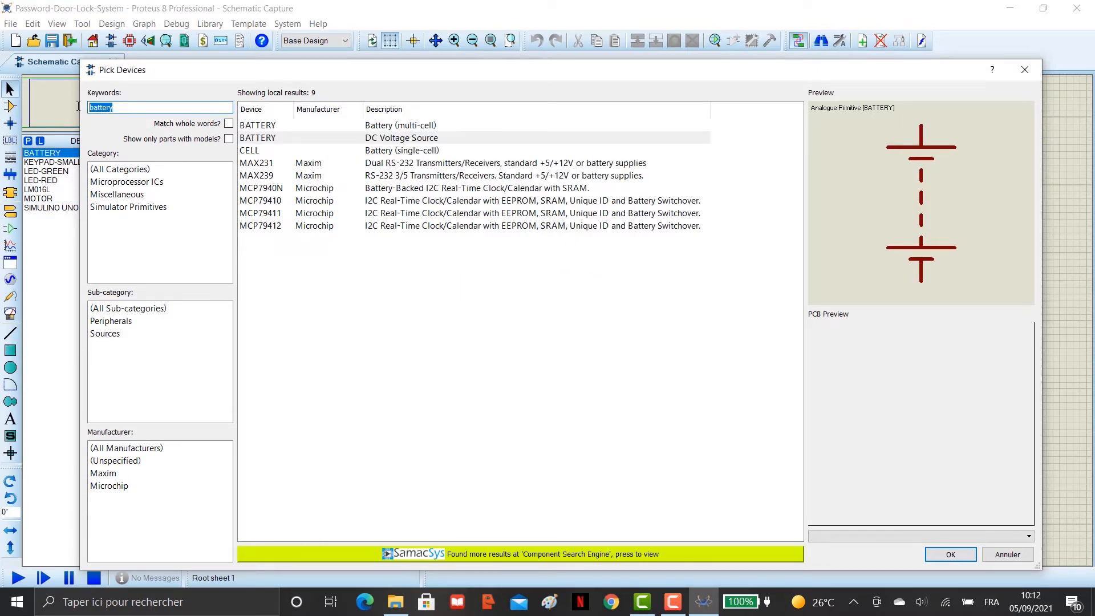
pyautogui.write('relay')
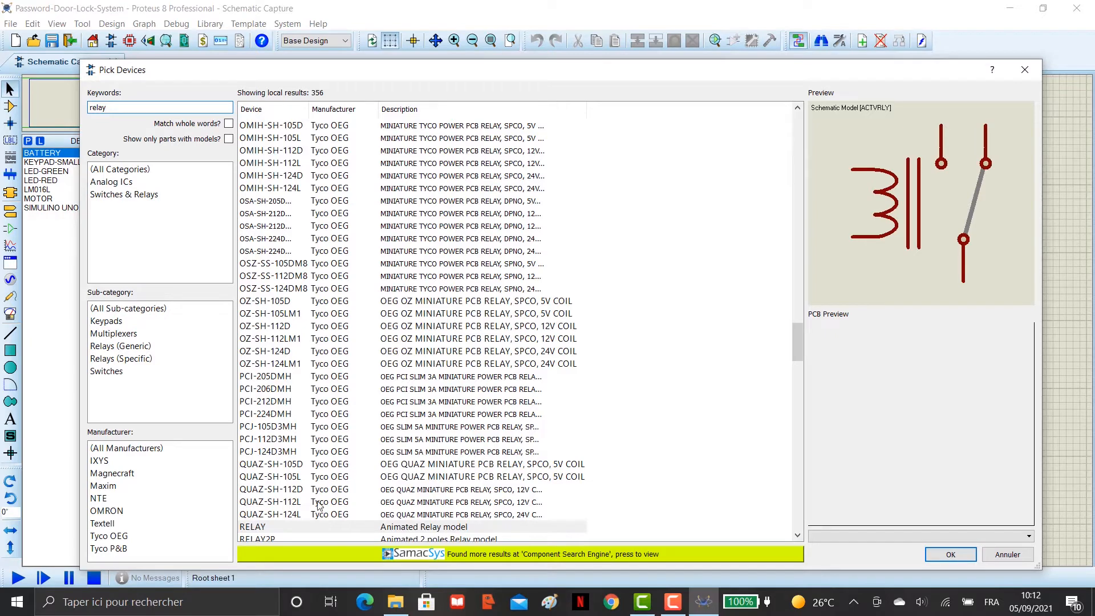
pyautogui.click(330, 528)
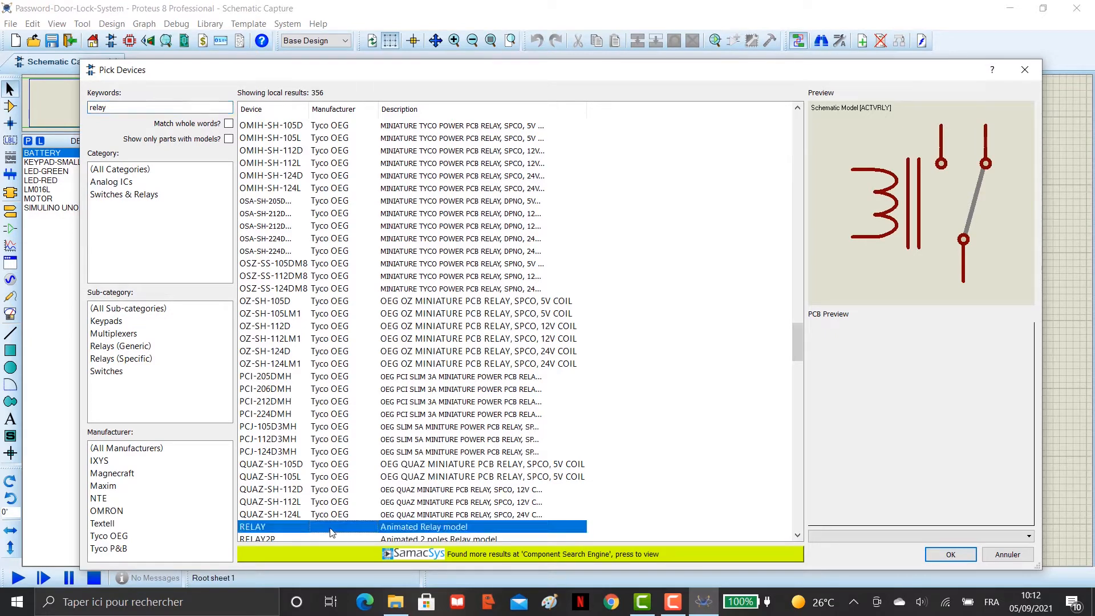
pyautogui.doubleClick(330, 528)
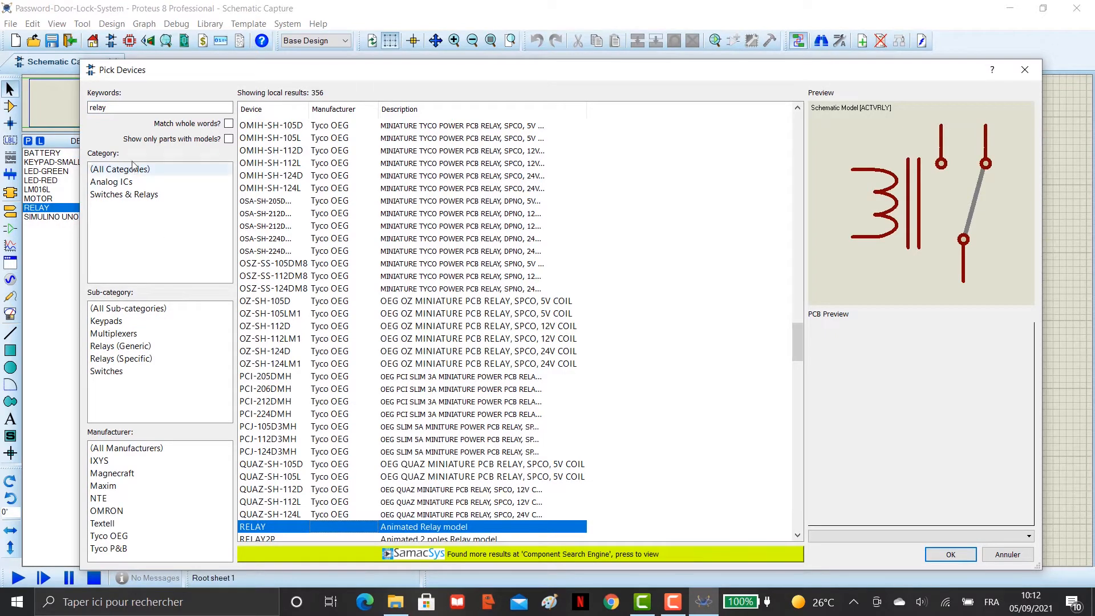
# Search the component library for 1n4001 and add the Diodes Inc. 1N4001 diode to the device list
pyautogui.moveTo(121, 105); pyautogui.dragTo(73, 104)
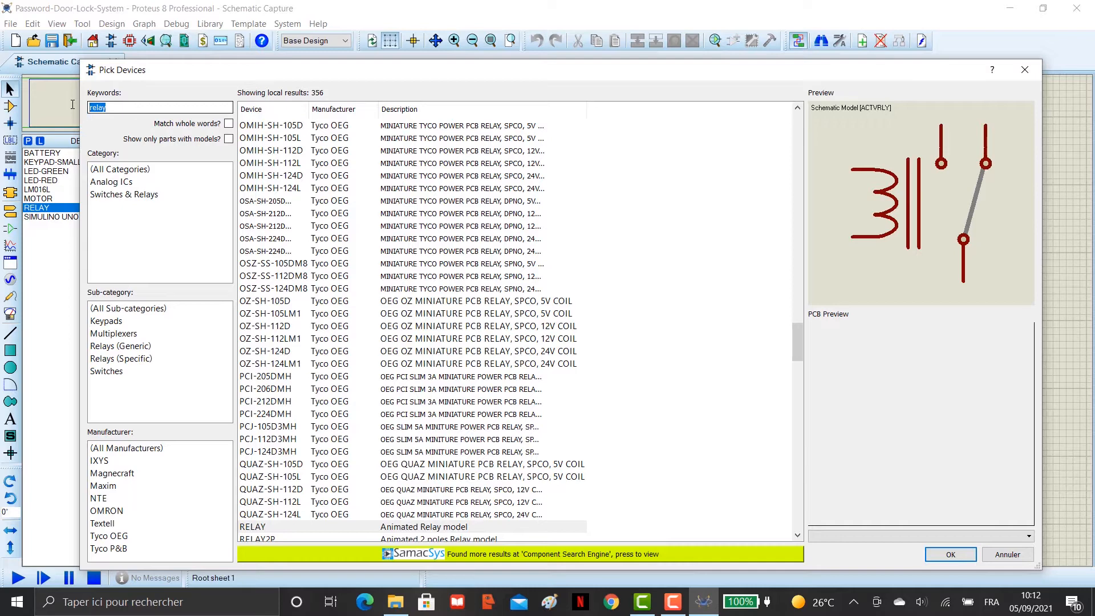
pyautogui.write('1n')
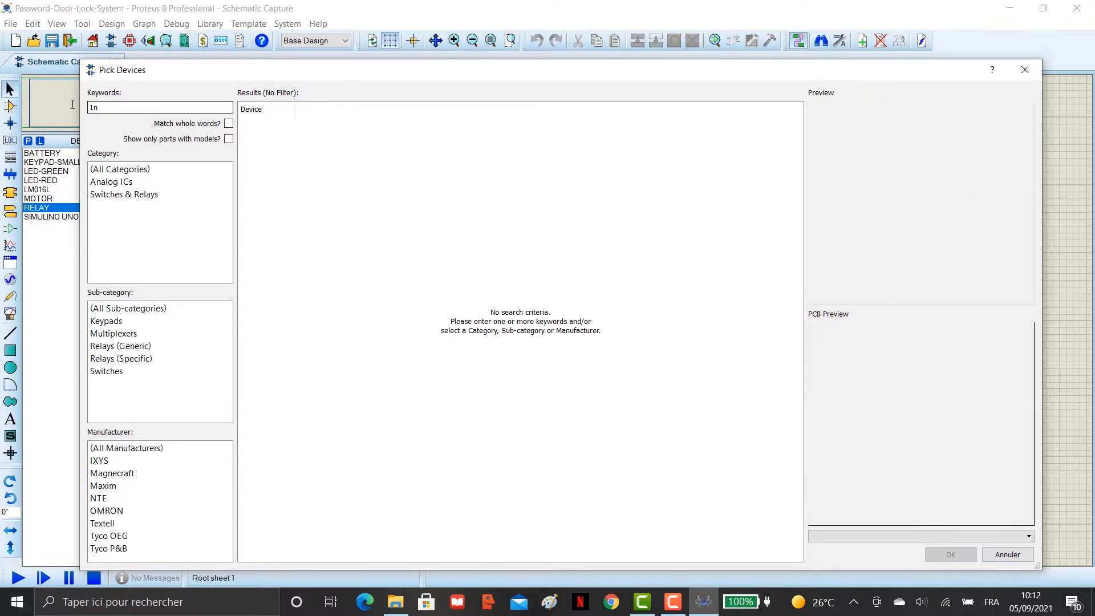
pyautogui.write('4001')
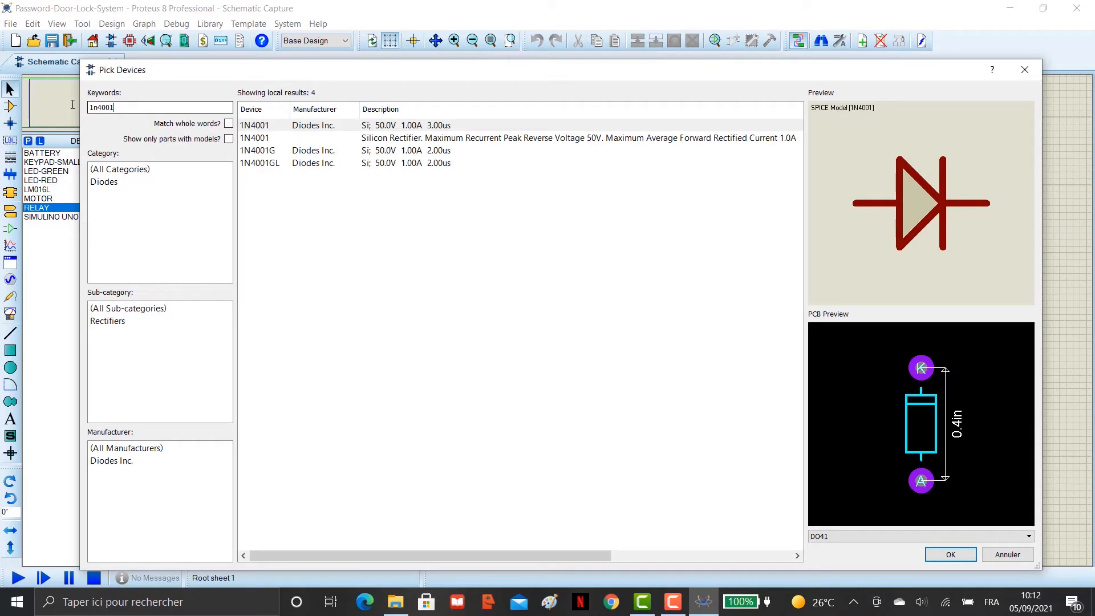
pyautogui.click(358, 127)
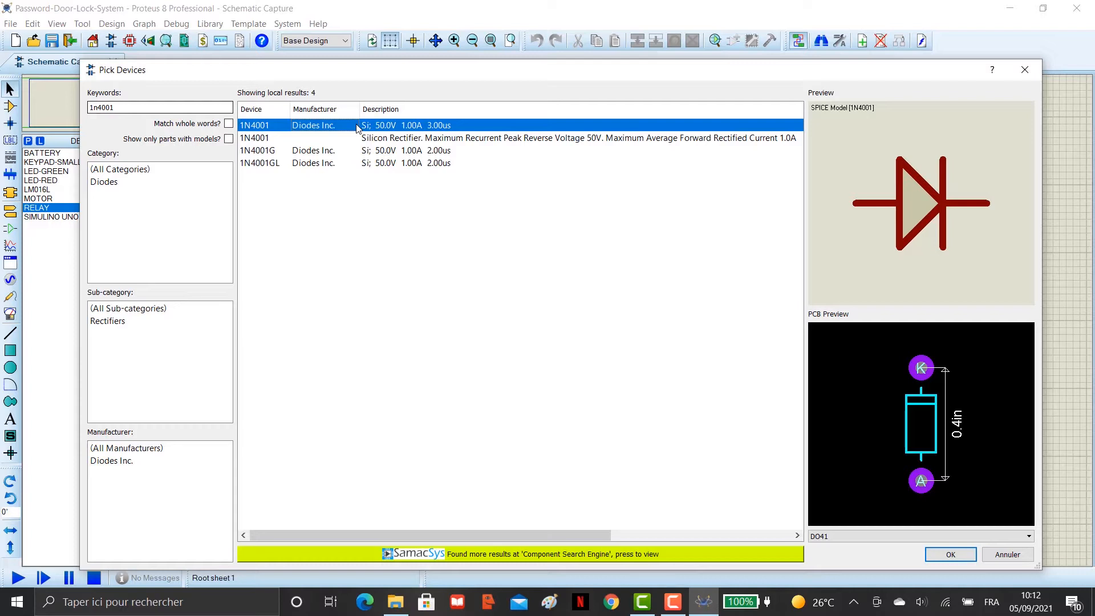
pyautogui.doubleClick(358, 127)
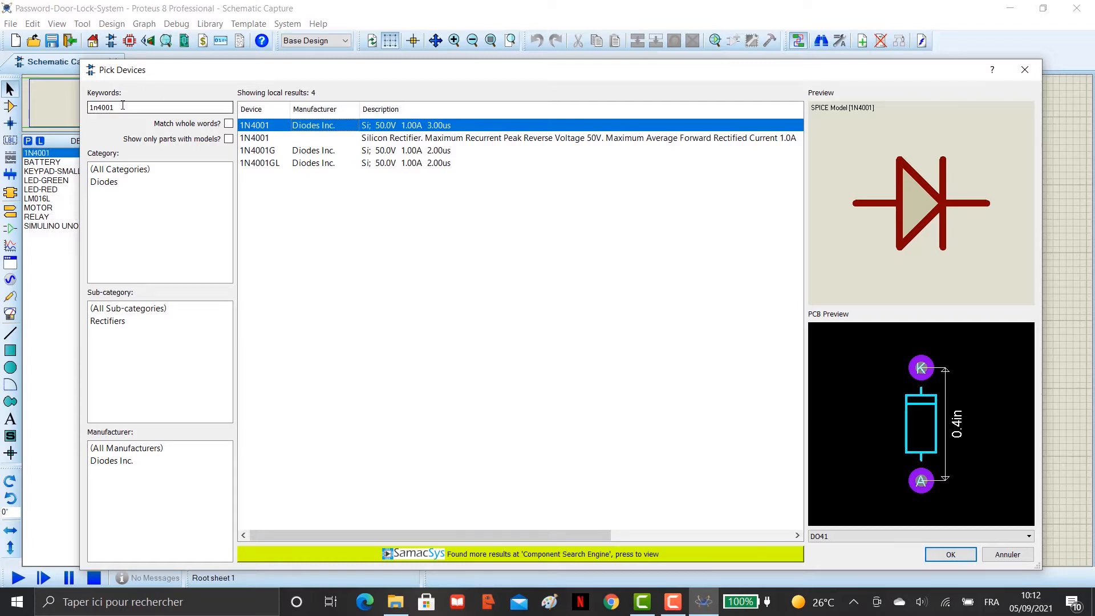
# Search the component library for resistor, add the RESISTOR analog primitive to the device list, and close the device picker
pyautogui.moveTo(122, 105); pyautogui.dragTo(77, 104)
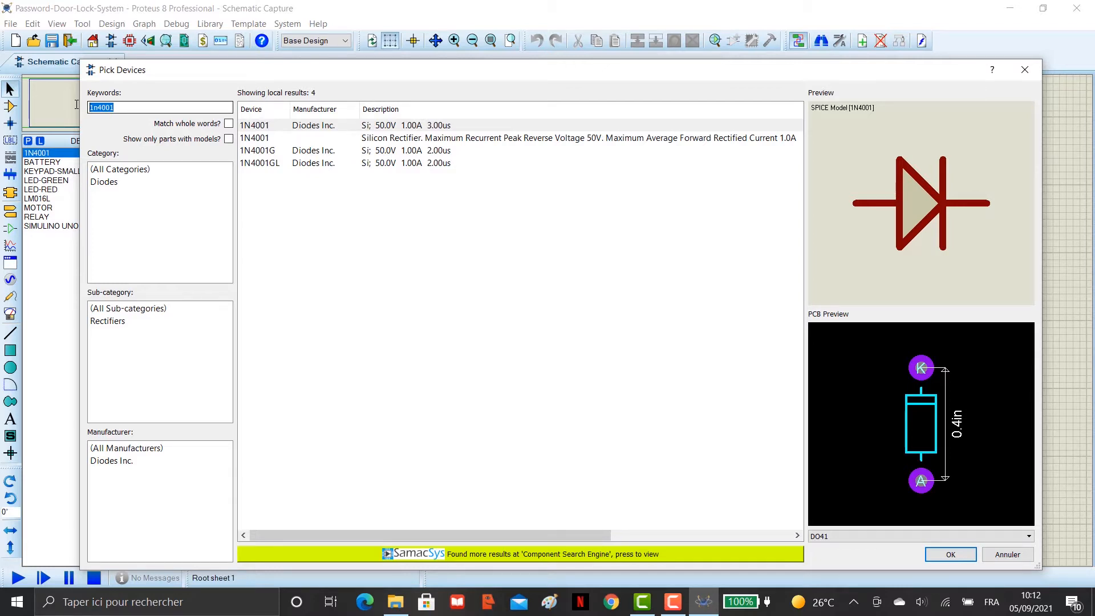
pyautogui.write('res')
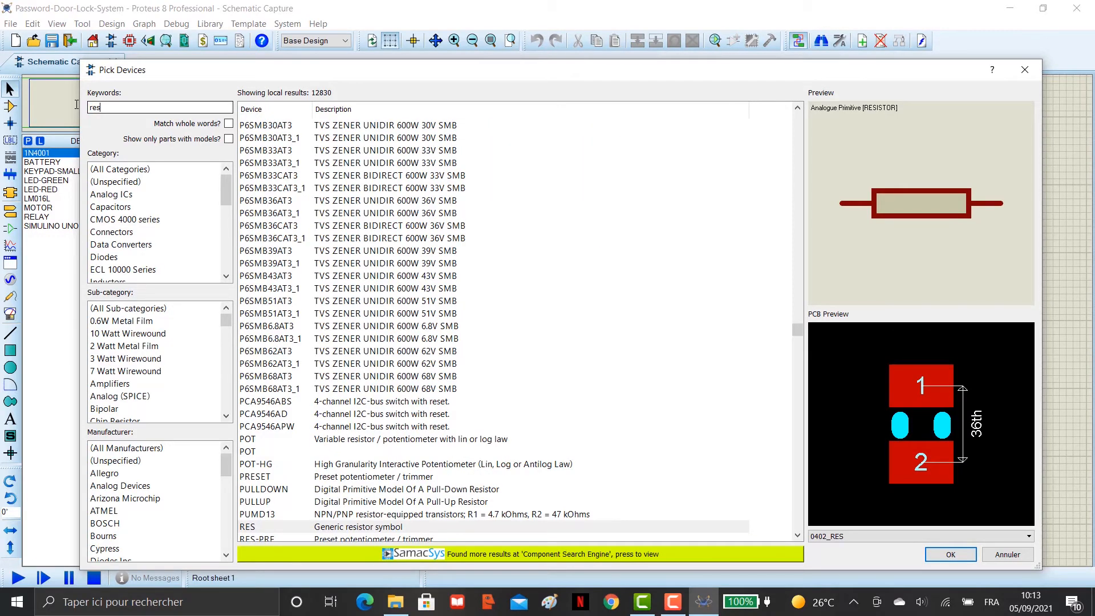
pyautogui.write('istor')
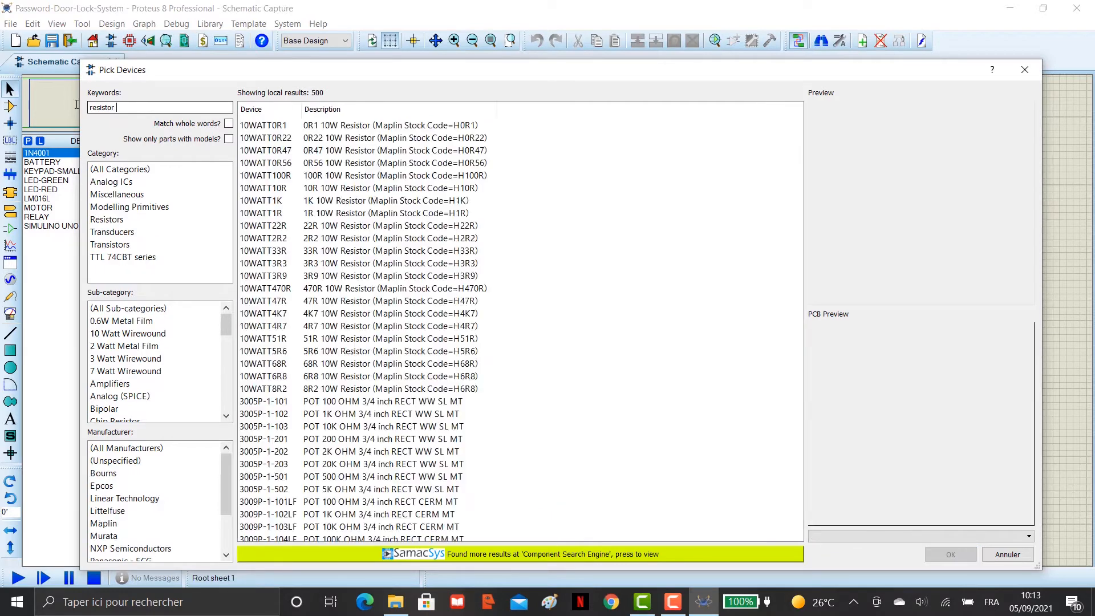
pyautogui.doubleClick(361, 527)
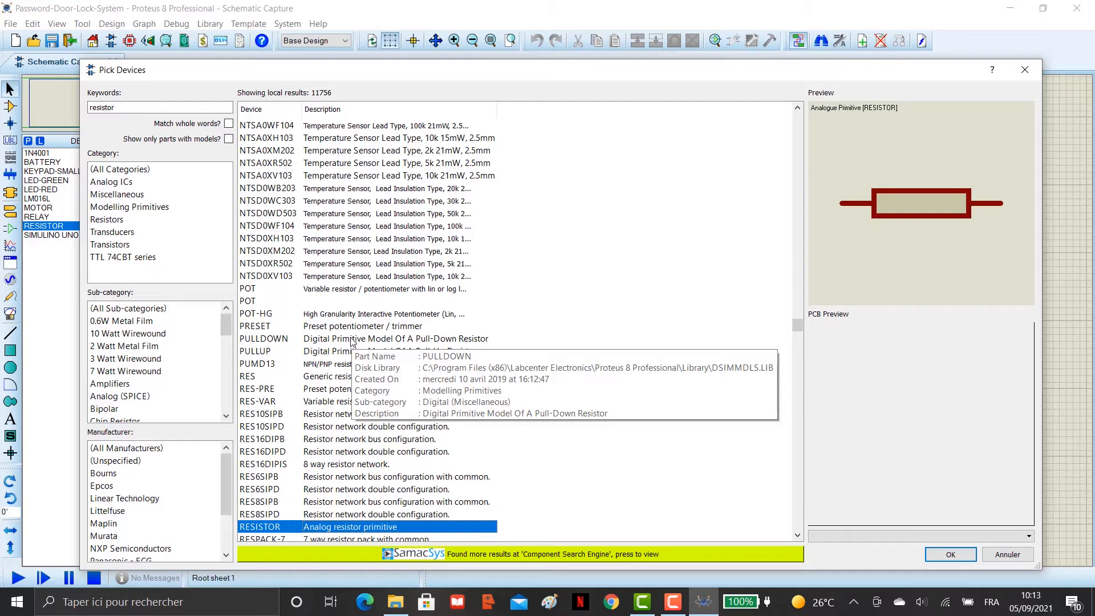
pyautogui.click(1025, 69)
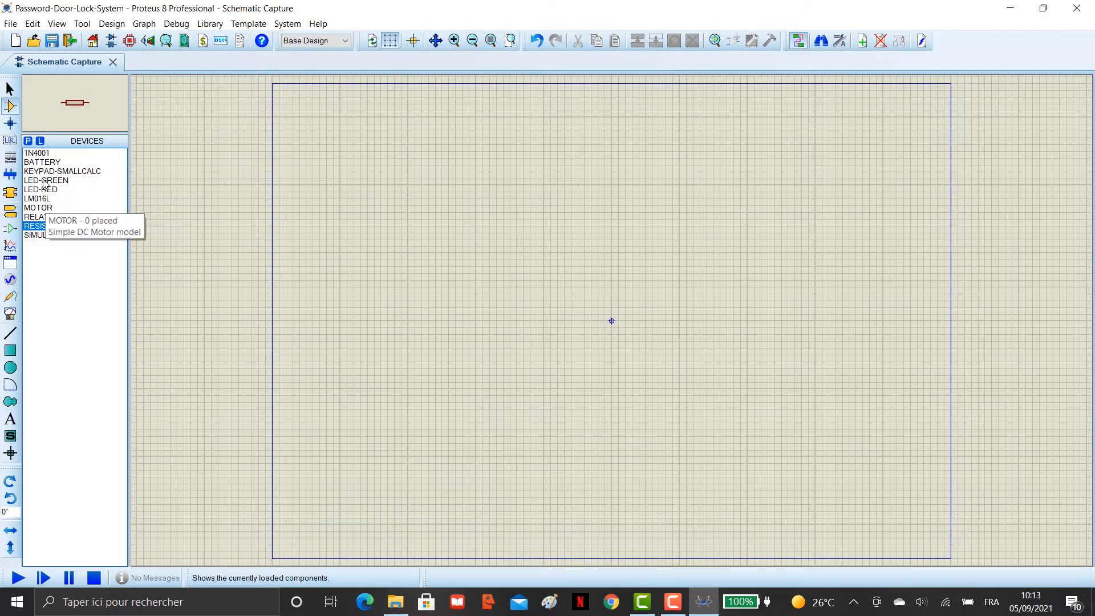
# Place the SIMULINO UNO board near the centre of the schematic sheet
pyautogui.click(47, 235)
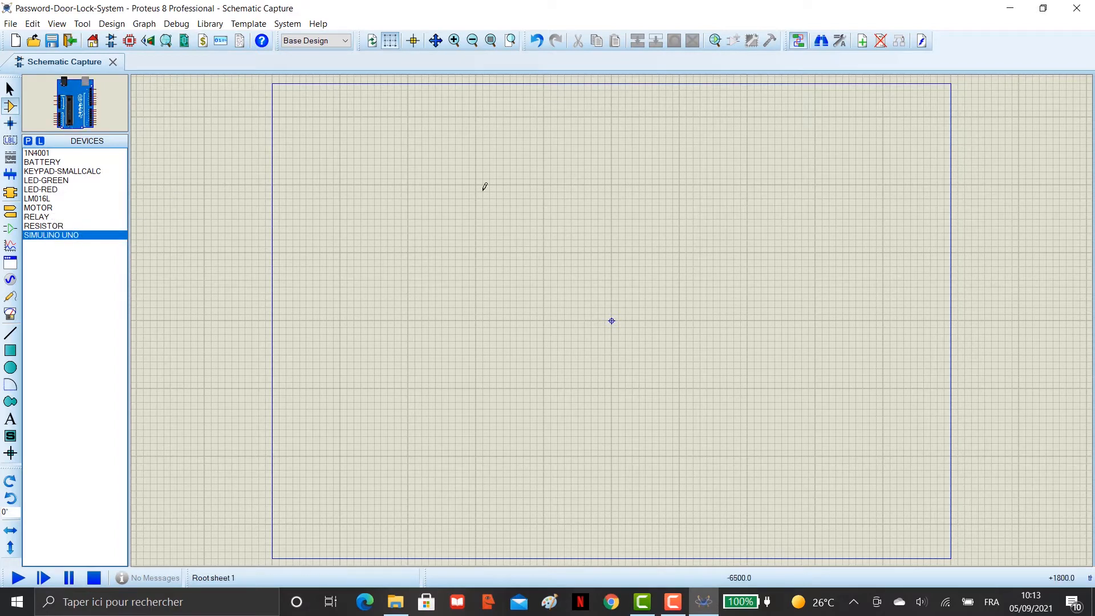
pyautogui.click(611, 278)
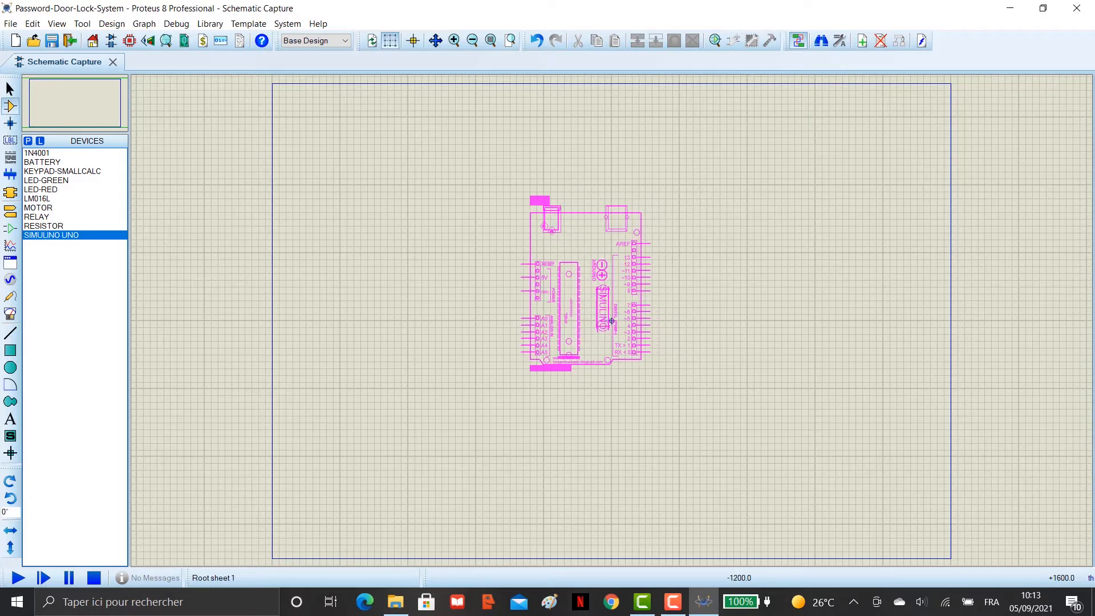
pyautogui.click(611, 321)
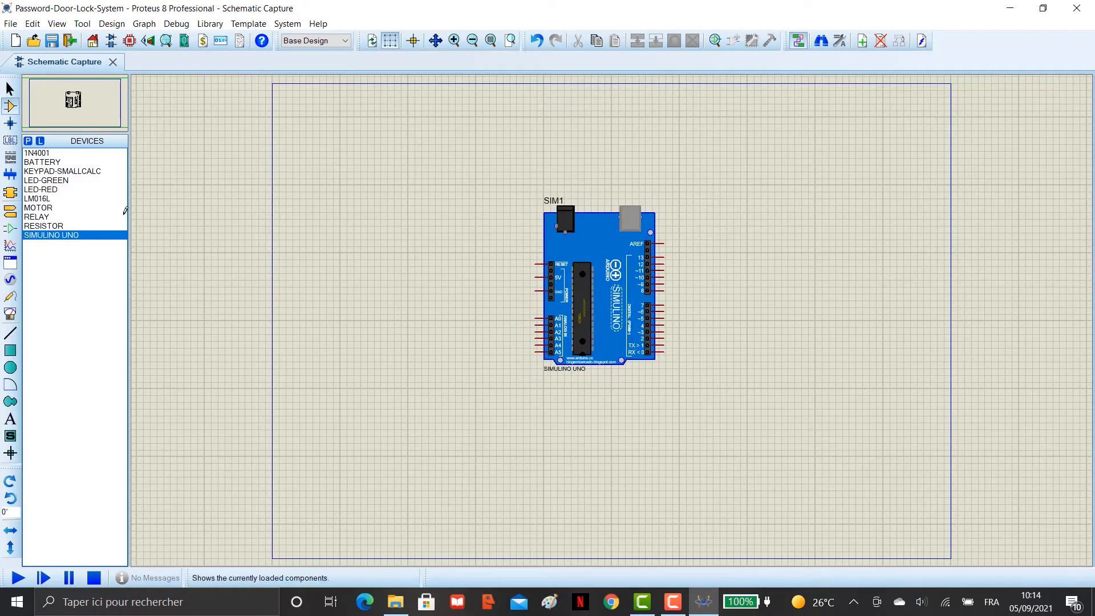
# Place an LED-GREEN and an LED-RED side by side to the right of the Arduino board
pyautogui.click(49, 181)
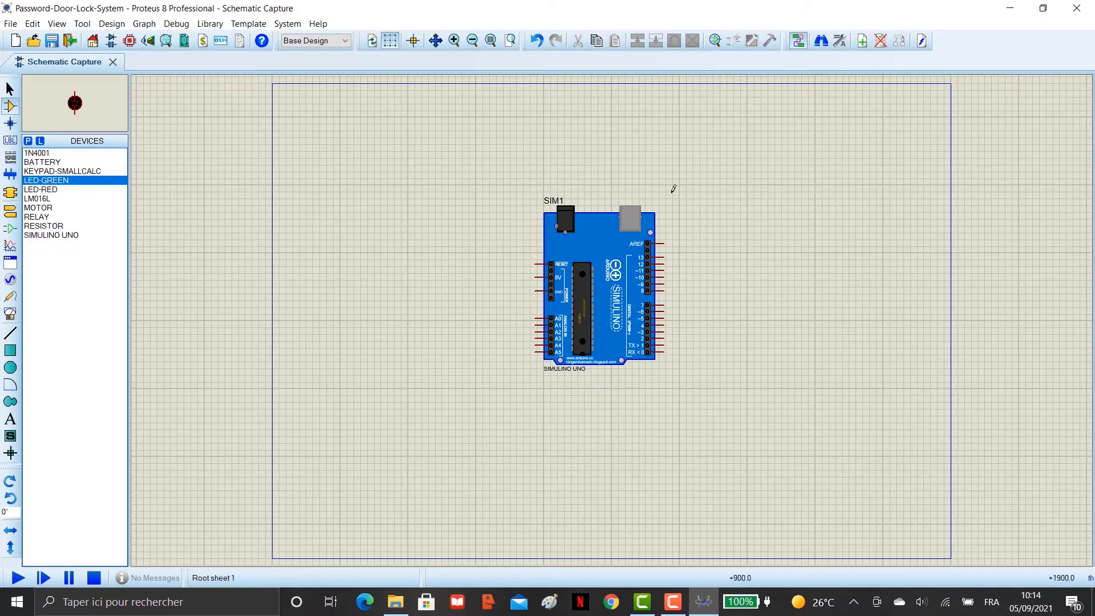
pyautogui.click(757, 234)
pyautogui.click(758, 236)
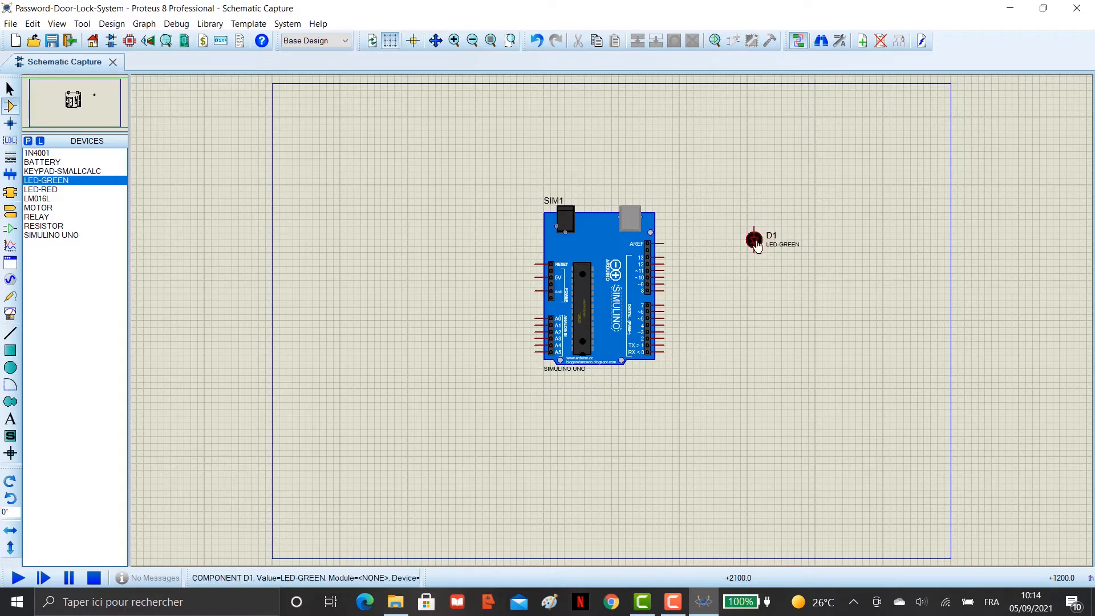
pyautogui.click(67, 191)
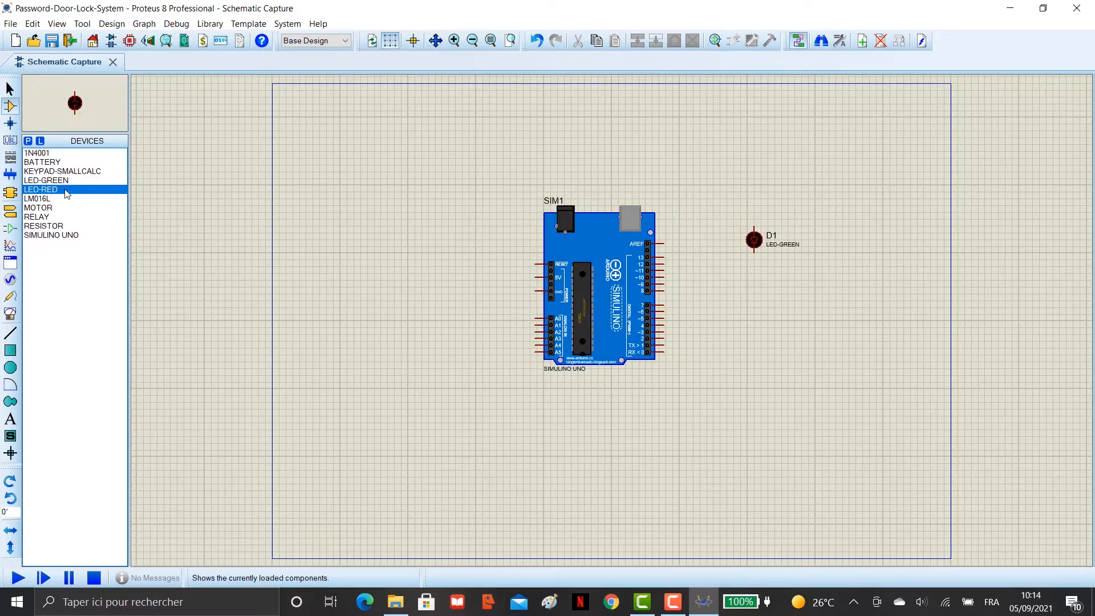
pyautogui.click(833, 237)
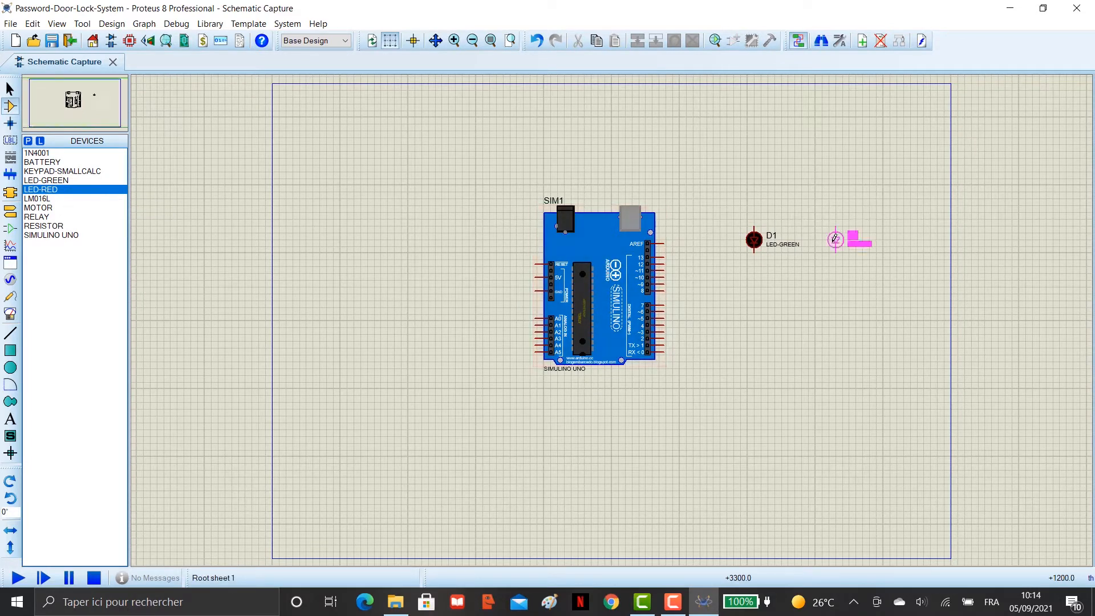
pyautogui.click(821, 240)
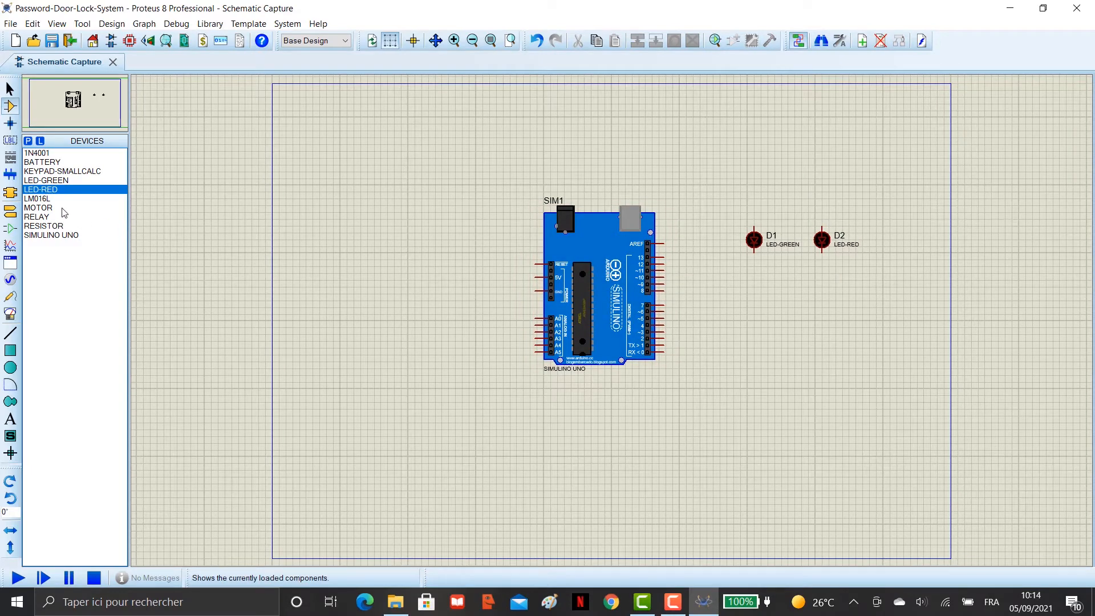
# Place the LM016L LCD below the two LEDs, to the right of the Arduino board
pyautogui.click(44, 199)
pyautogui.click(771, 338)
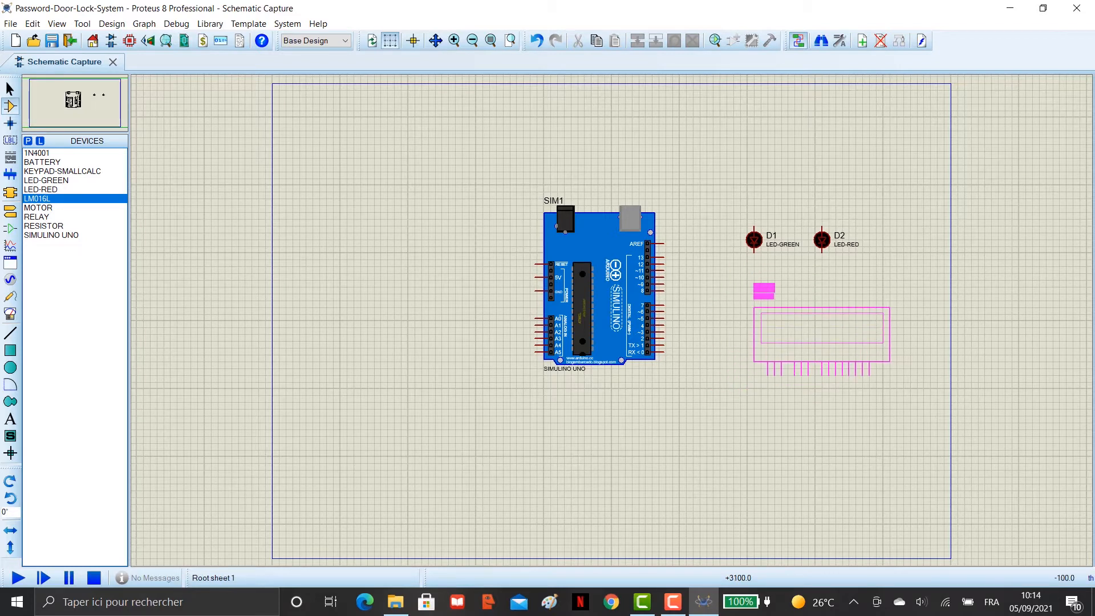
pyautogui.click(825, 331)
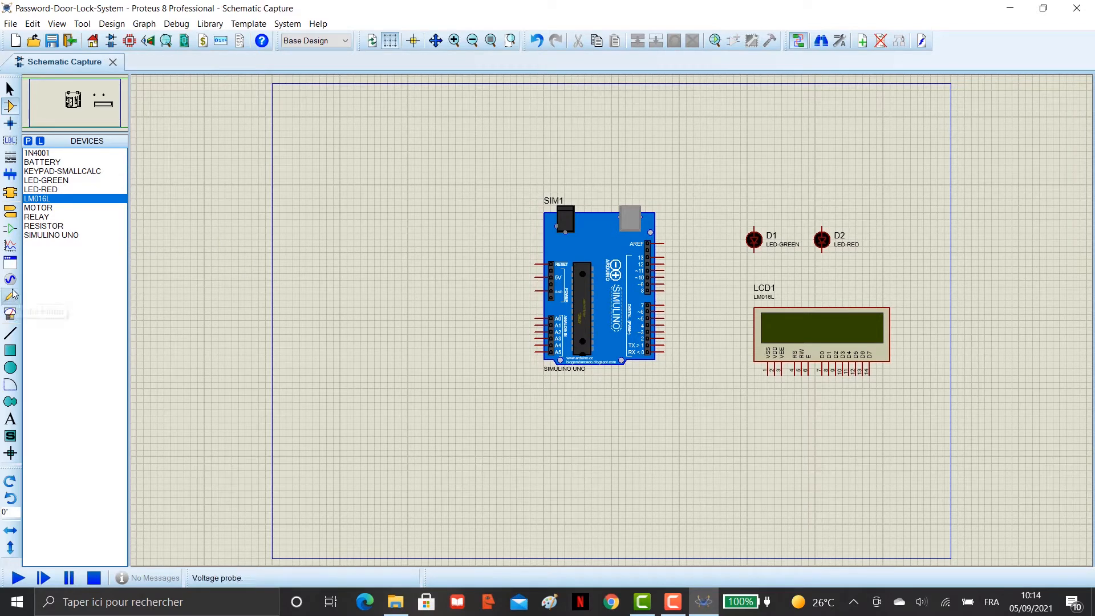
# Place a POWER terminal above and between the two LEDs and wire both LED anodes to it
pyautogui.click(10, 212)
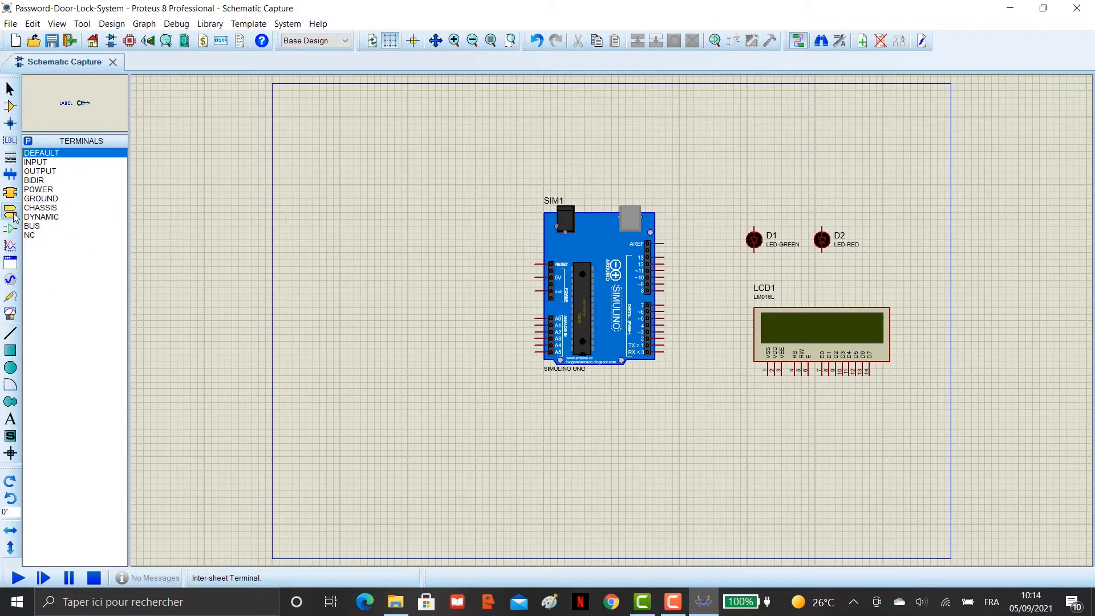
pyautogui.click(40, 190)
pyautogui.click(788, 195)
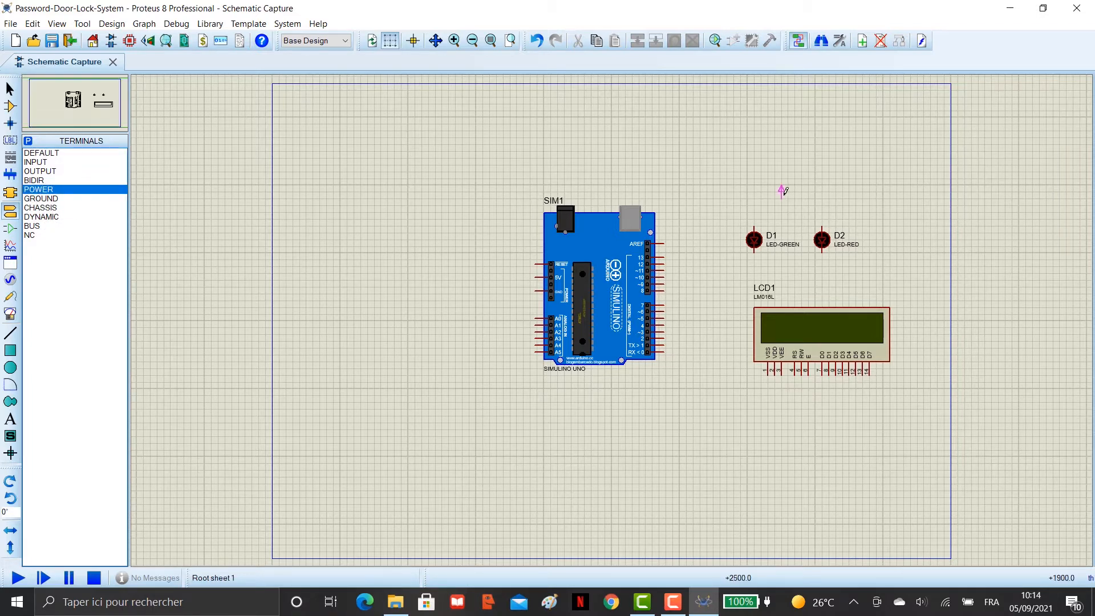
pyautogui.click(787, 195)
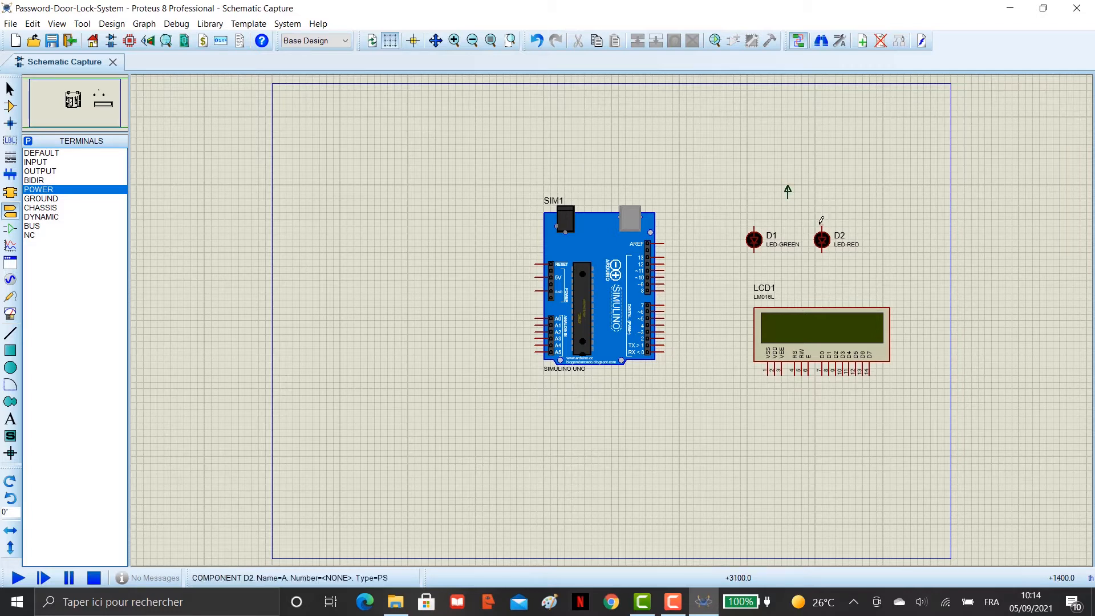
pyautogui.click(821, 209)
pyautogui.click(787, 195)
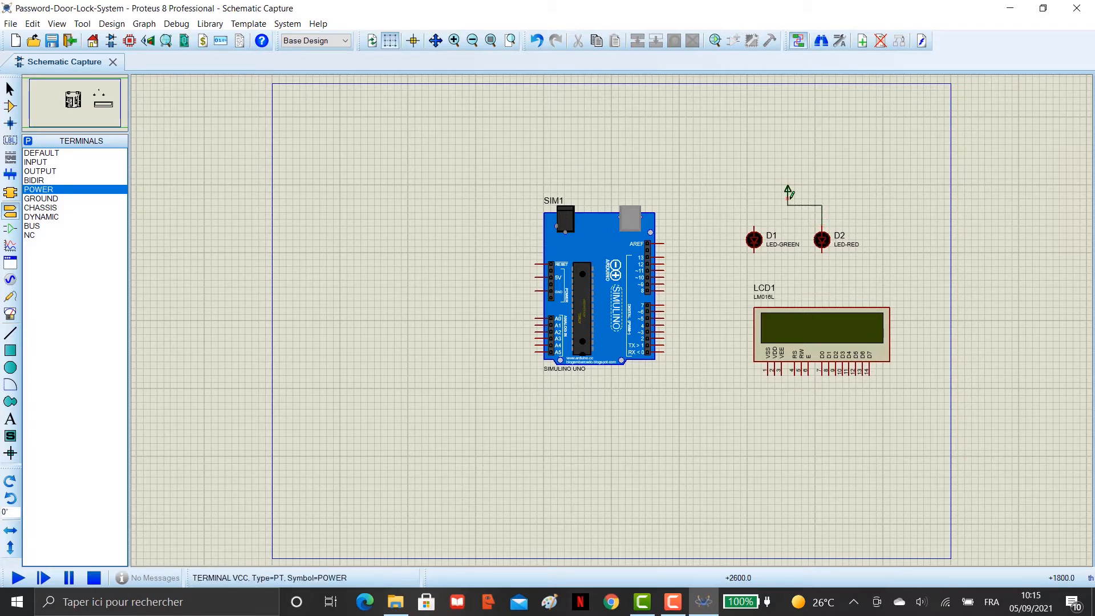
pyautogui.click(753, 227)
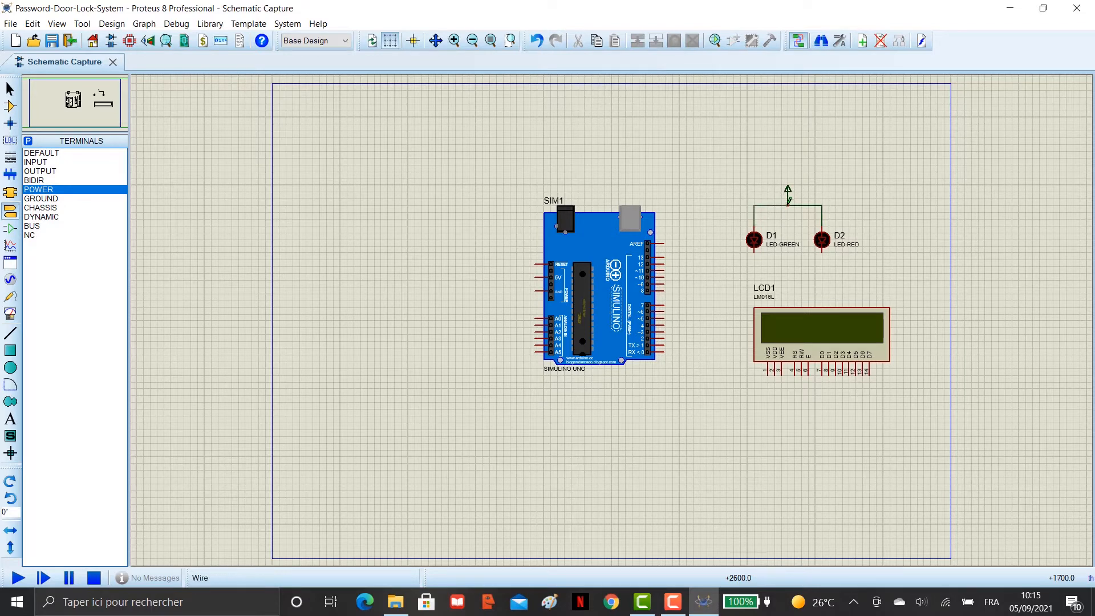
pyautogui.click(788, 205)
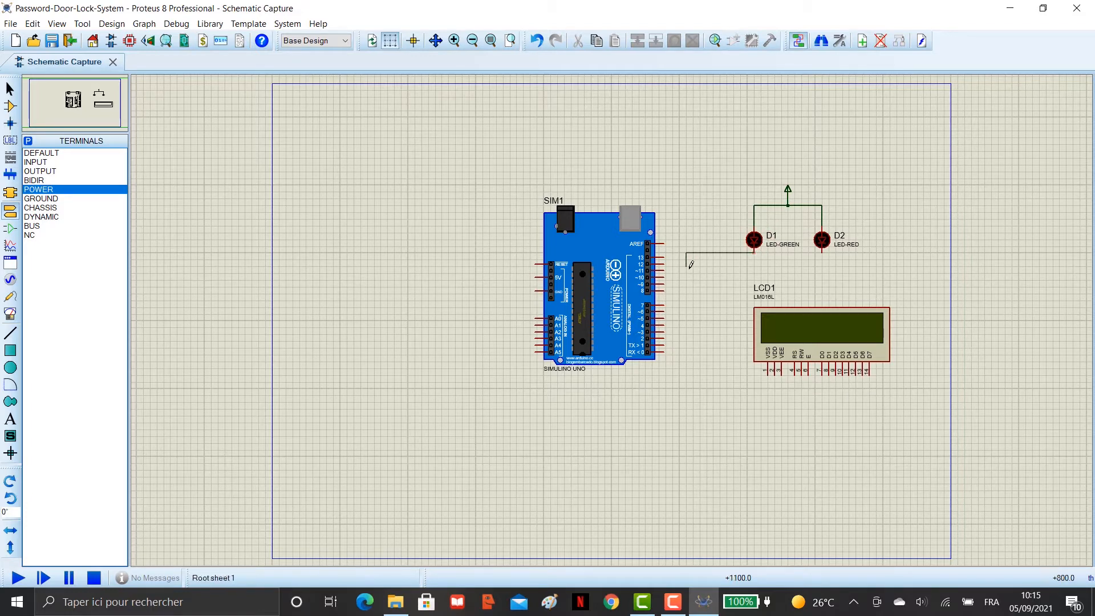
# Wire the green LED's cathode to Arduino pin 11 and the red LED's cathode to pin 10
pyautogui.click(754, 261)
pyautogui.click(665, 270)
pyautogui.click(664, 277)
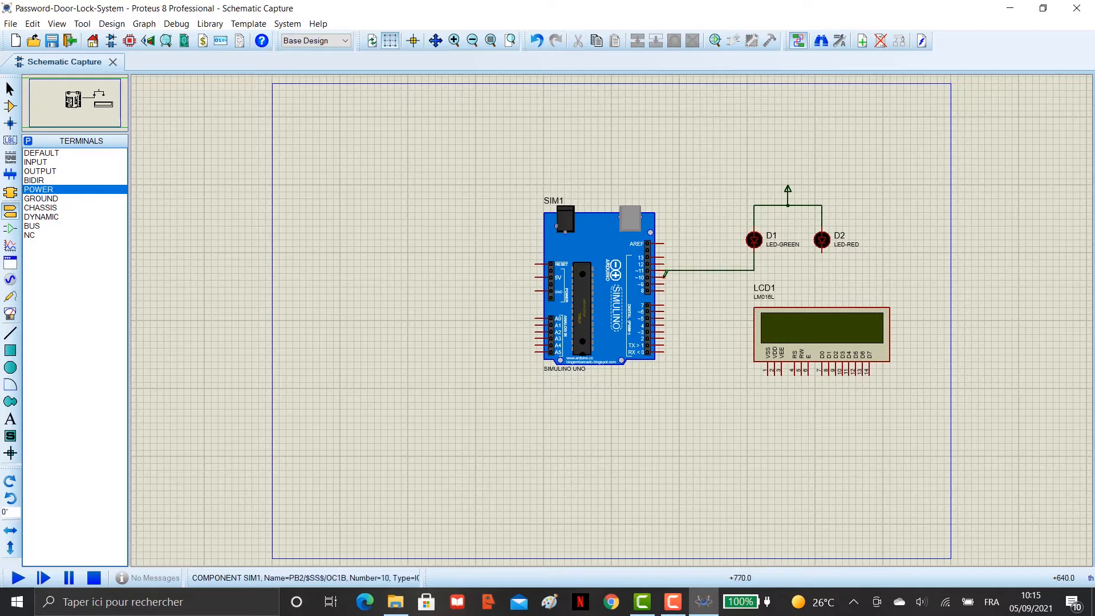
pyautogui.click(822, 253)
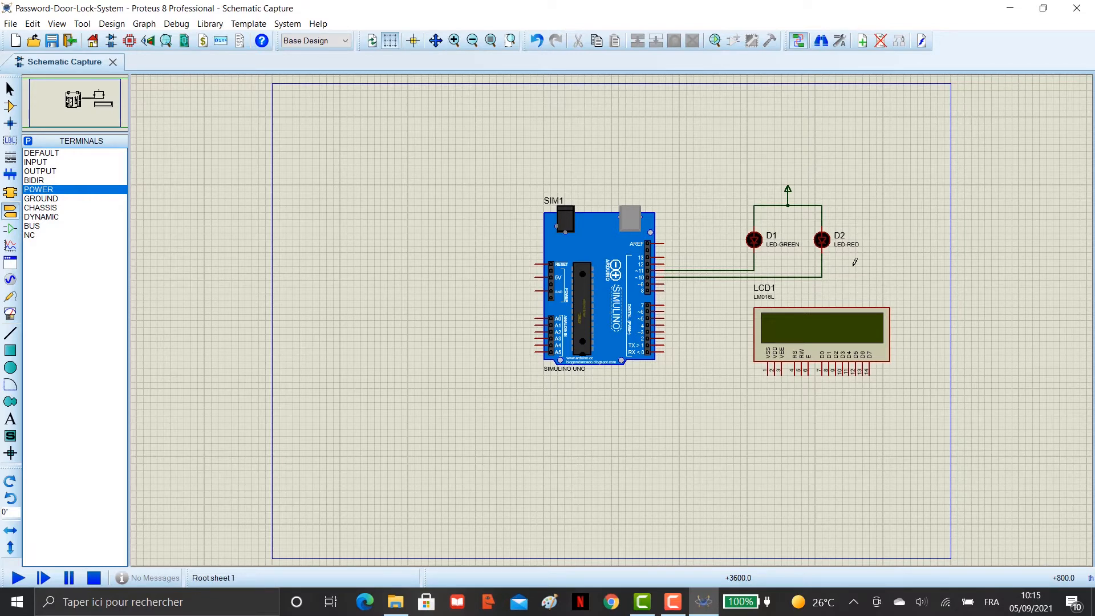
# Place a GROUND terminal directly below the LCD, connected to its RW pin
pyautogui.click(55, 199)
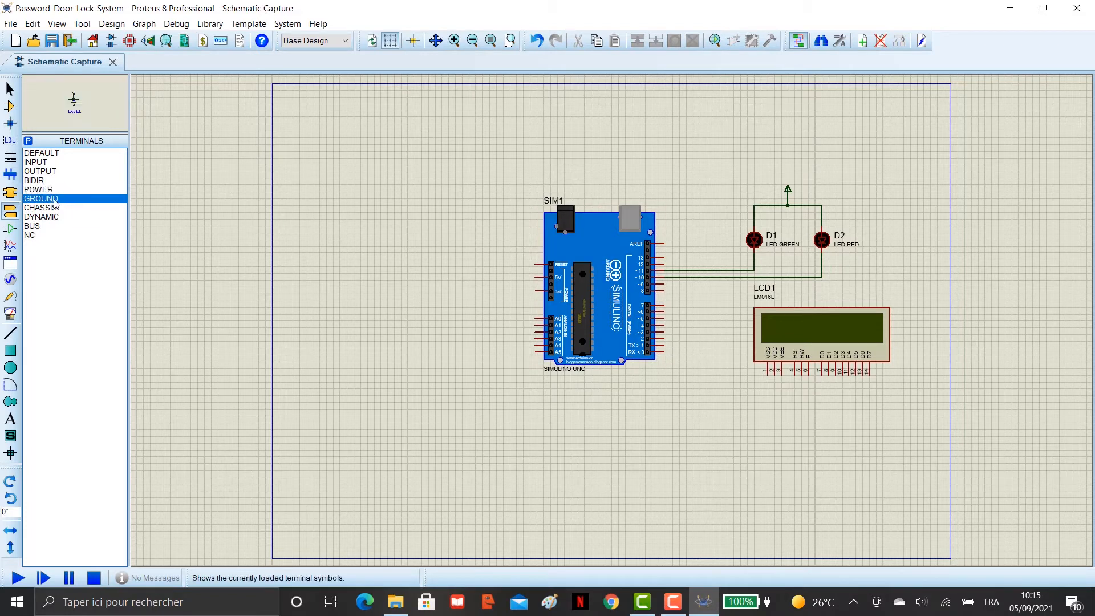
pyautogui.click(801, 399)
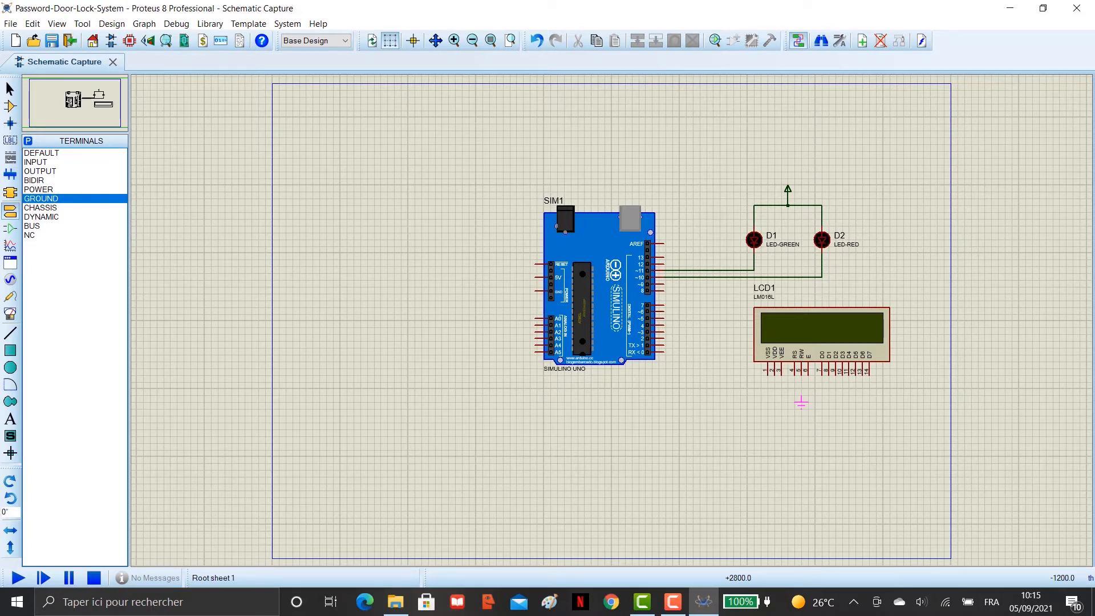
pyautogui.click(801, 388)
# Wire the LCD's RS pin to Arduino pin 9 and its E pin to Arduino pin 8
pyautogui.click(796, 371)
pyautogui.click(787, 402)
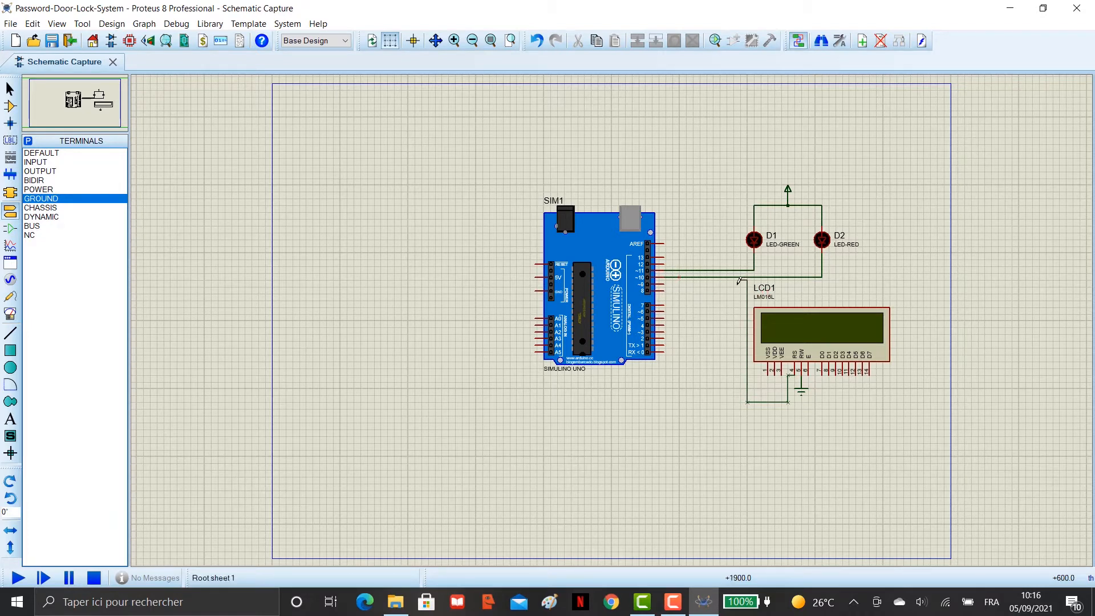
pyautogui.click(666, 283)
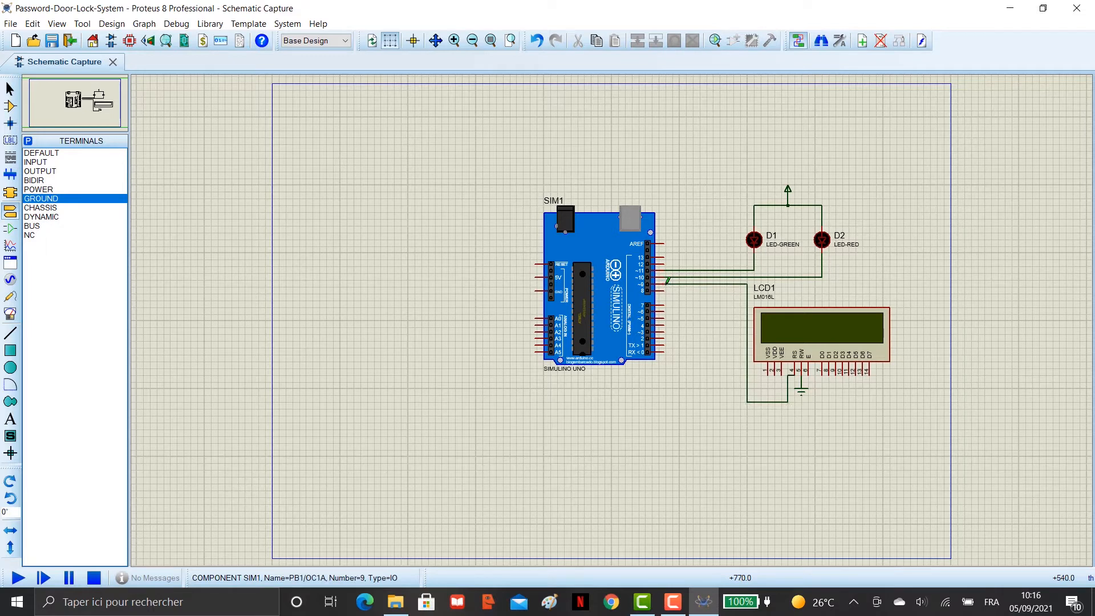
pyautogui.click(689, 290)
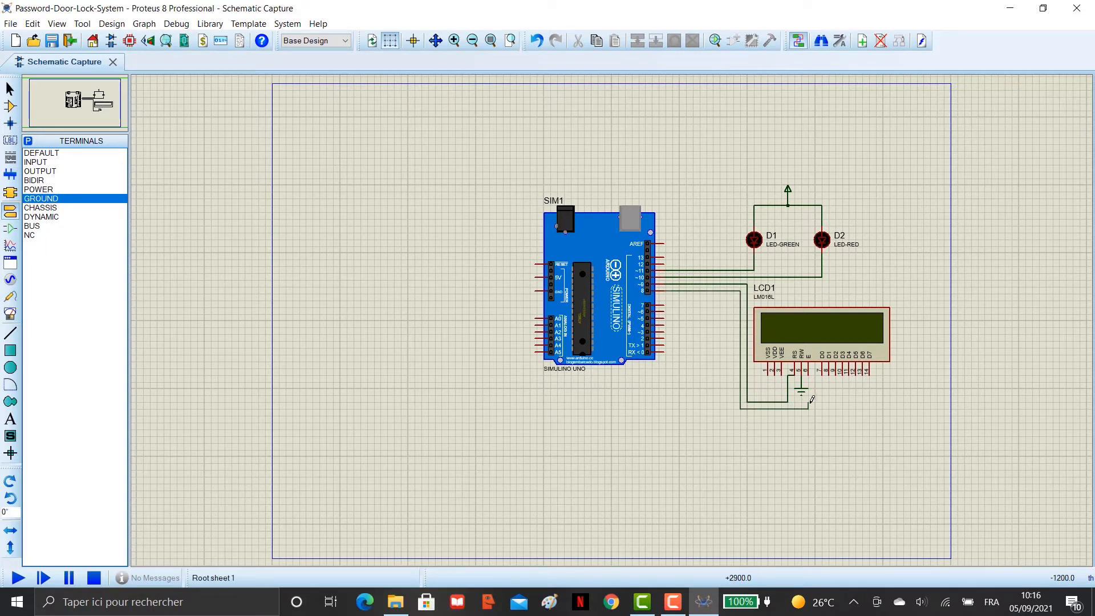
pyautogui.click(811, 373)
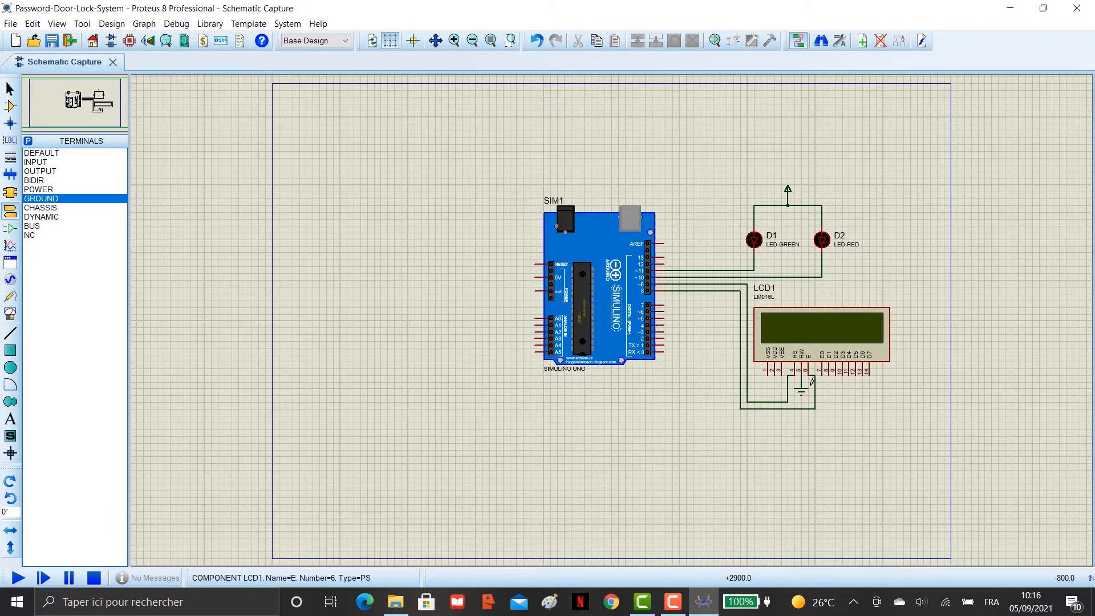
# Wire the LCD data pins D4, D5, D6 and D7 to Arduino pins 7, 6, 5 and 4 respectively
pyautogui.click(850, 374)
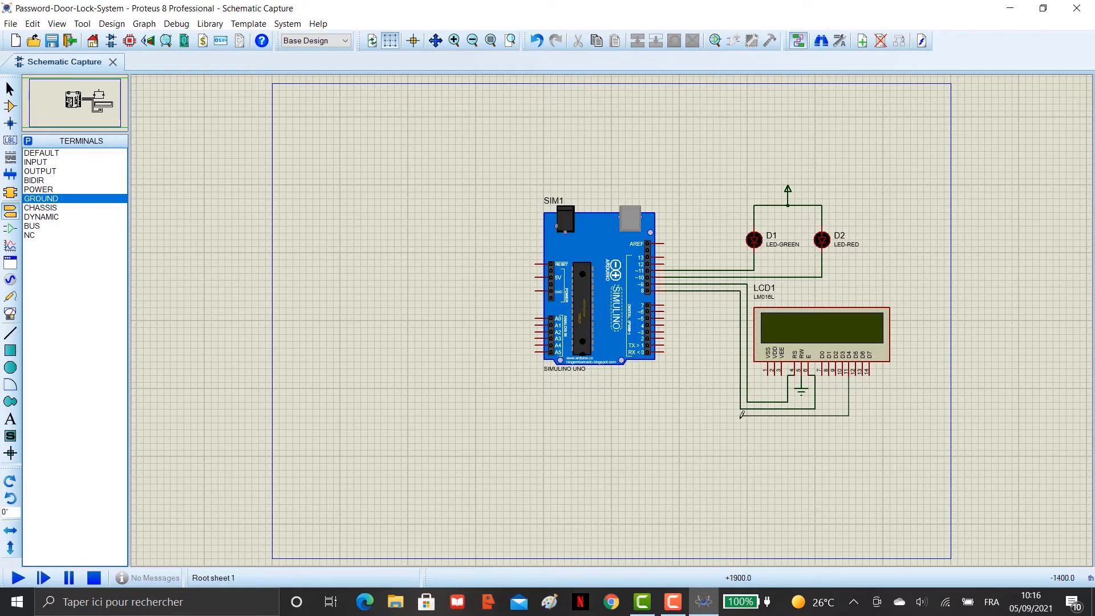
pyautogui.click(664, 300)
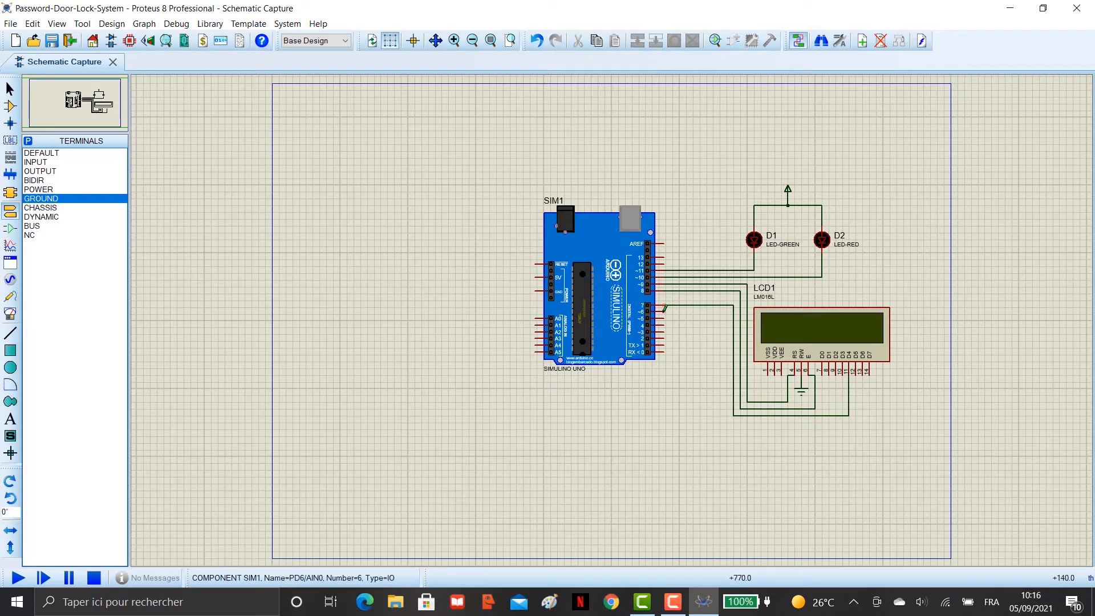
pyautogui.click(663, 312)
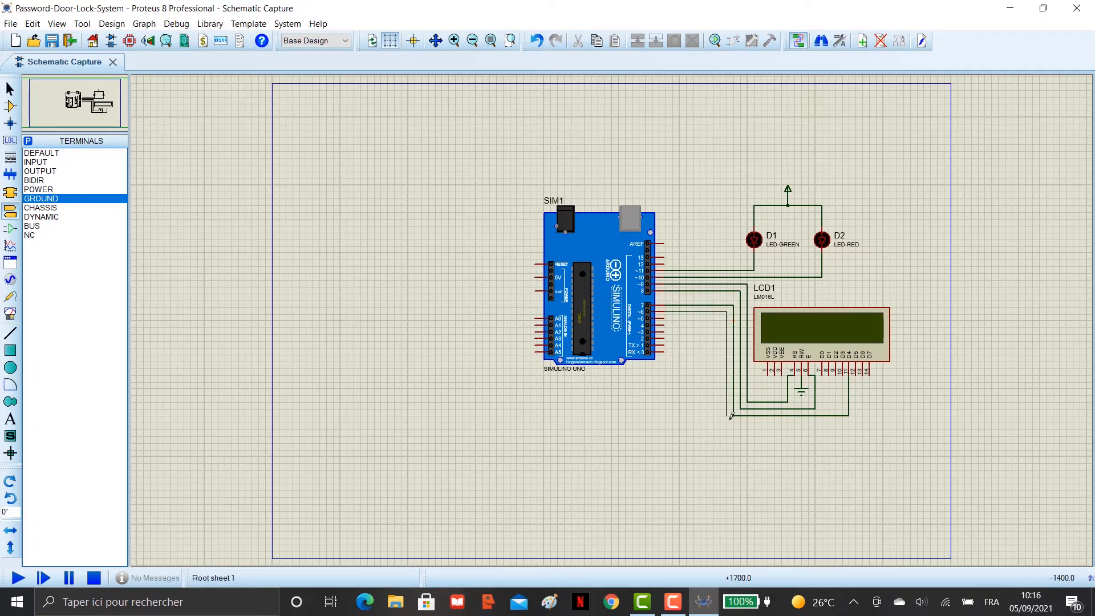
pyautogui.click(856, 371)
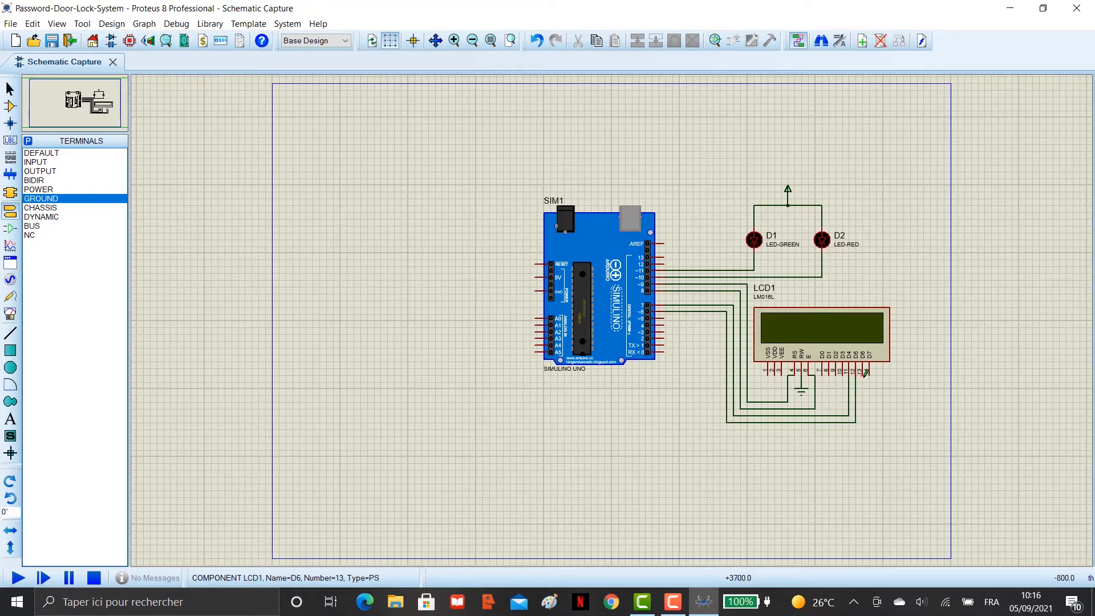
pyautogui.click(866, 372)
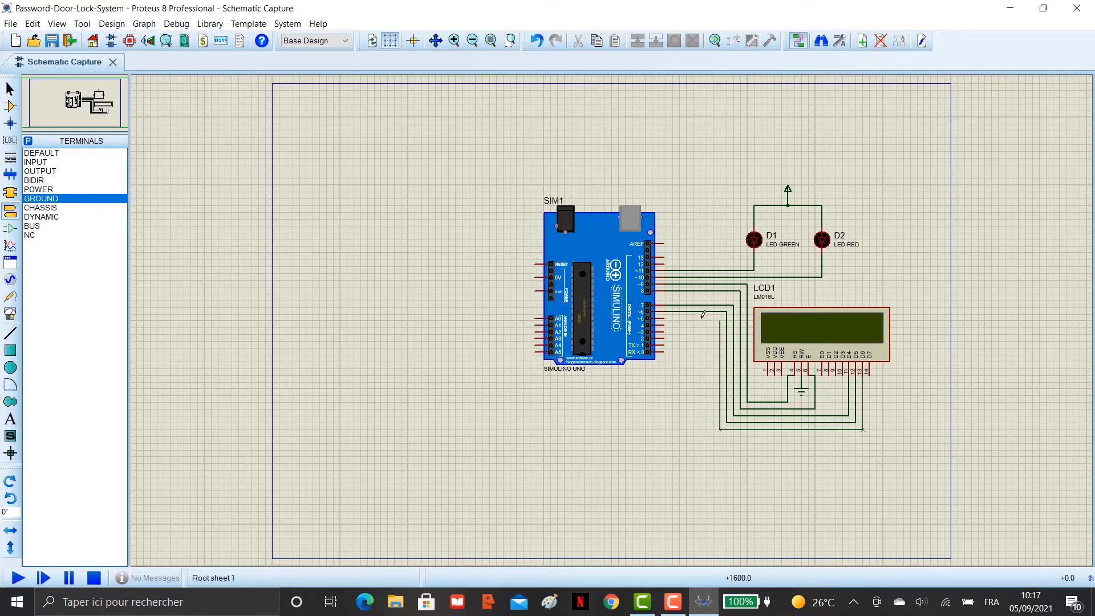
pyautogui.click(664, 314)
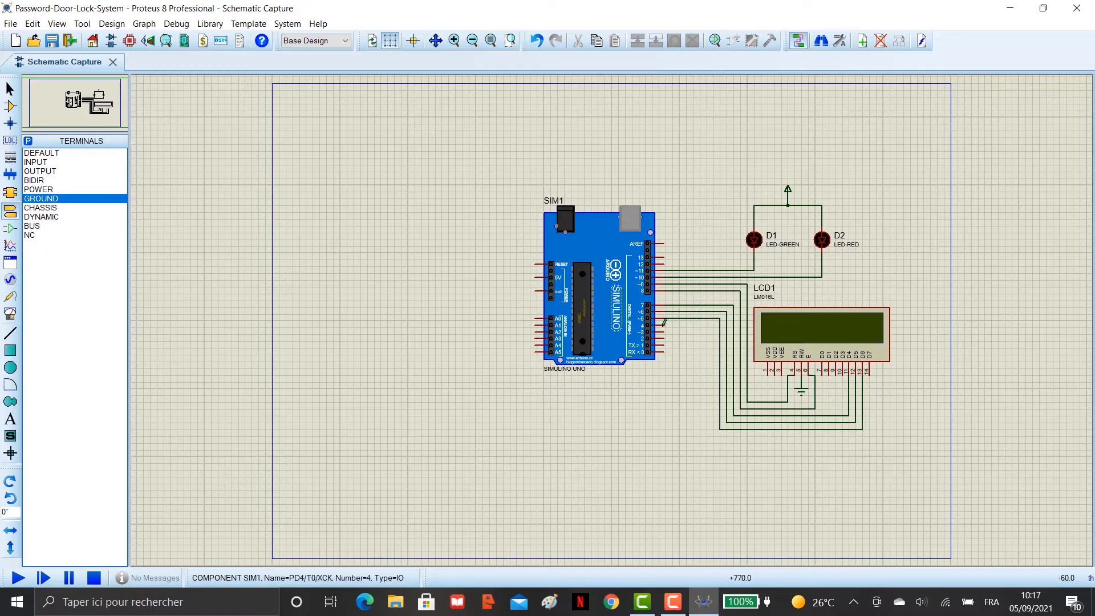
pyautogui.click(664, 325)
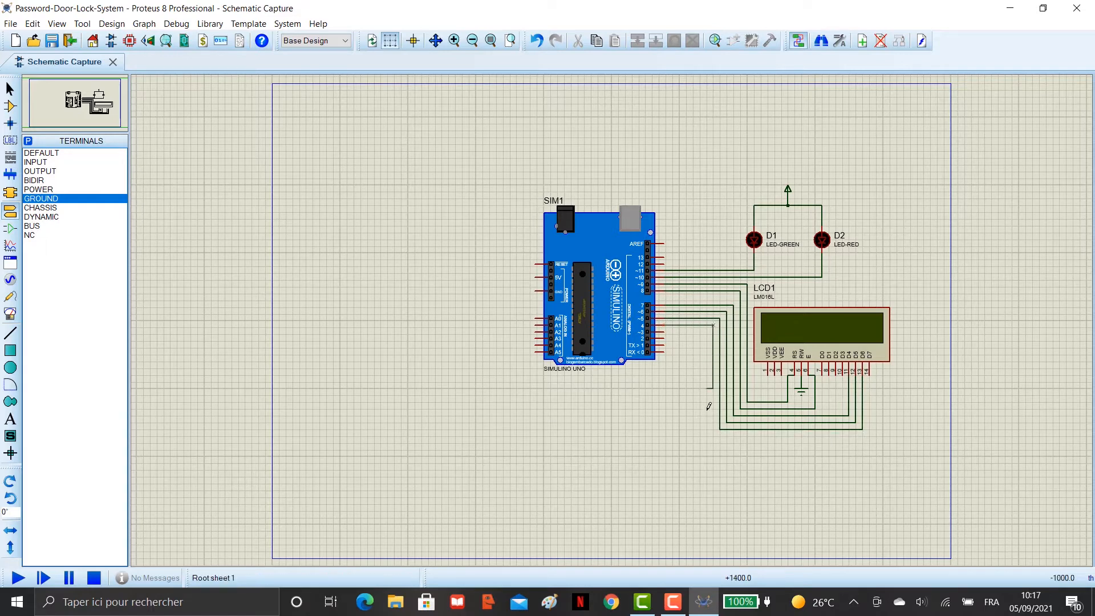
pyautogui.click(713, 436)
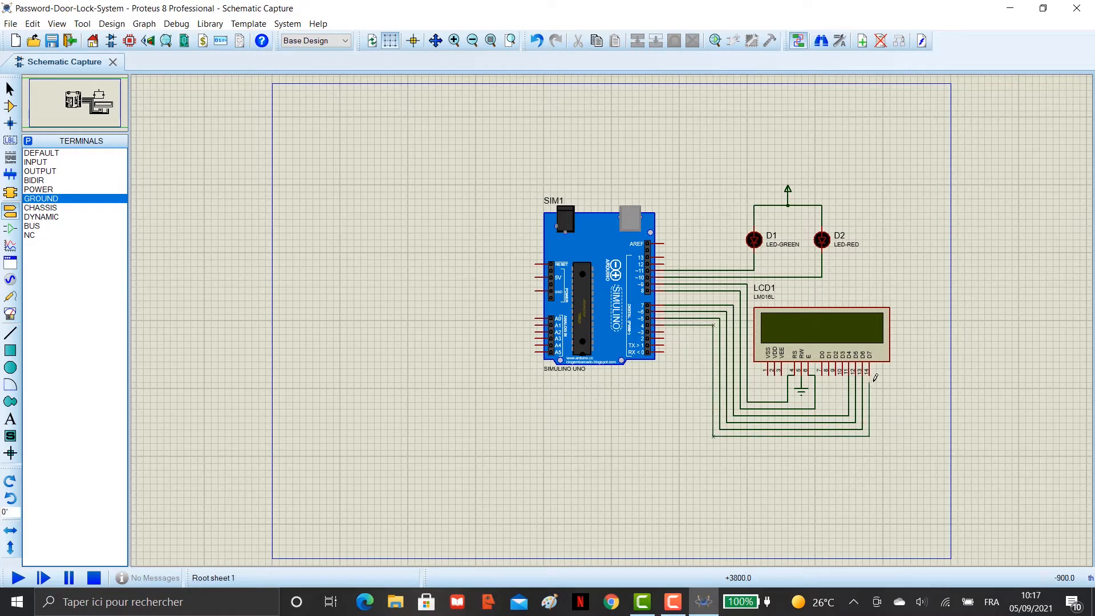
pyautogui.click(870, 374)
# Place the KEYPAD-SMALLCALC keypad on the sheet directly below the Arduino board
pyautogui.click(11, 106)
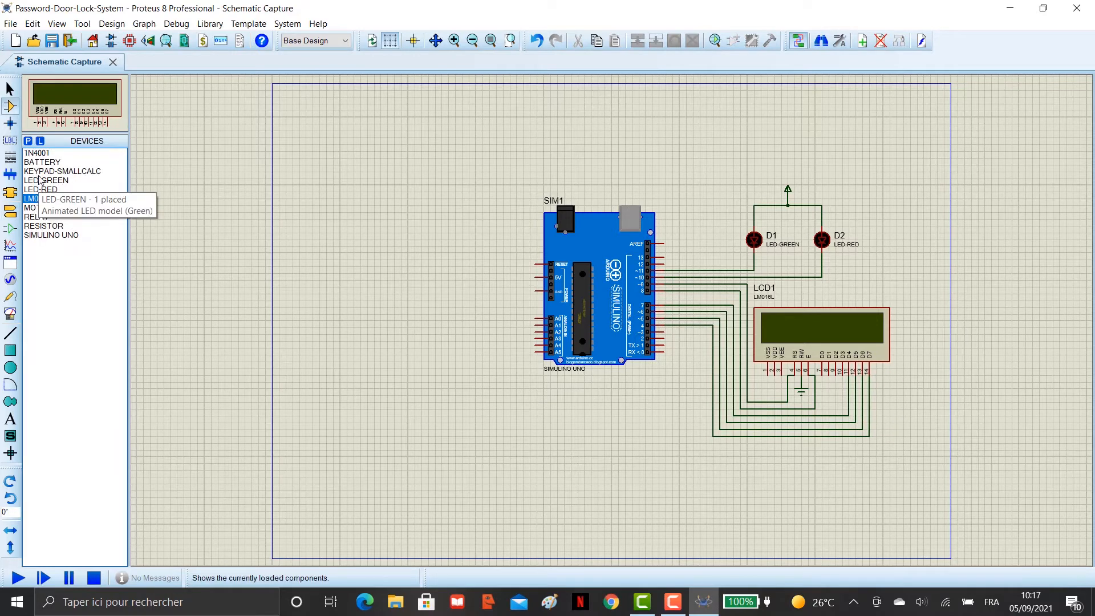
pyautogui.click(39, 173)
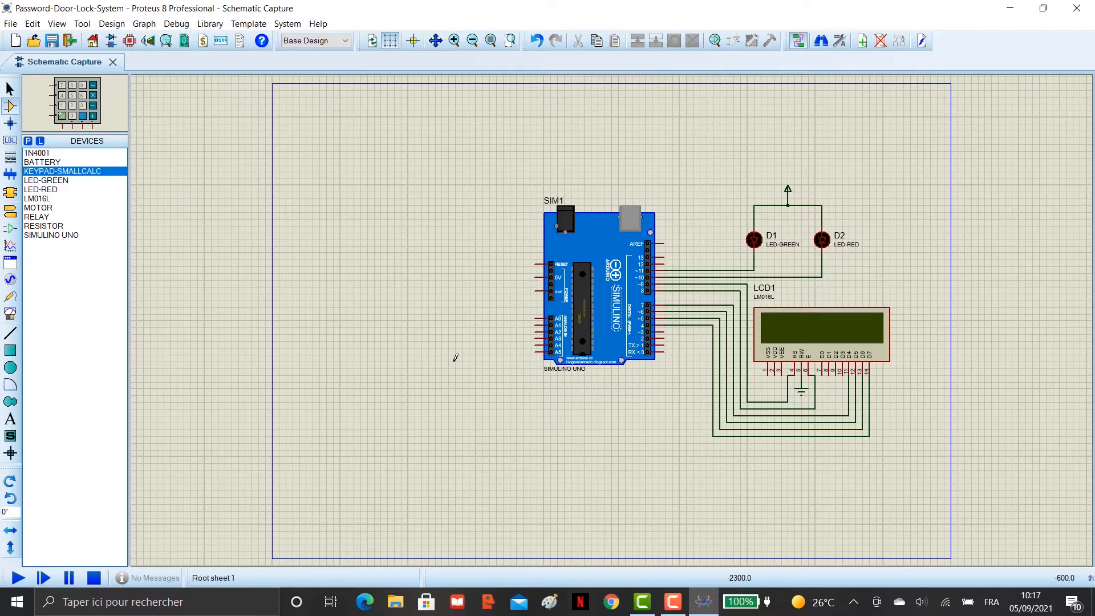
pyautogui.click(574, 477)
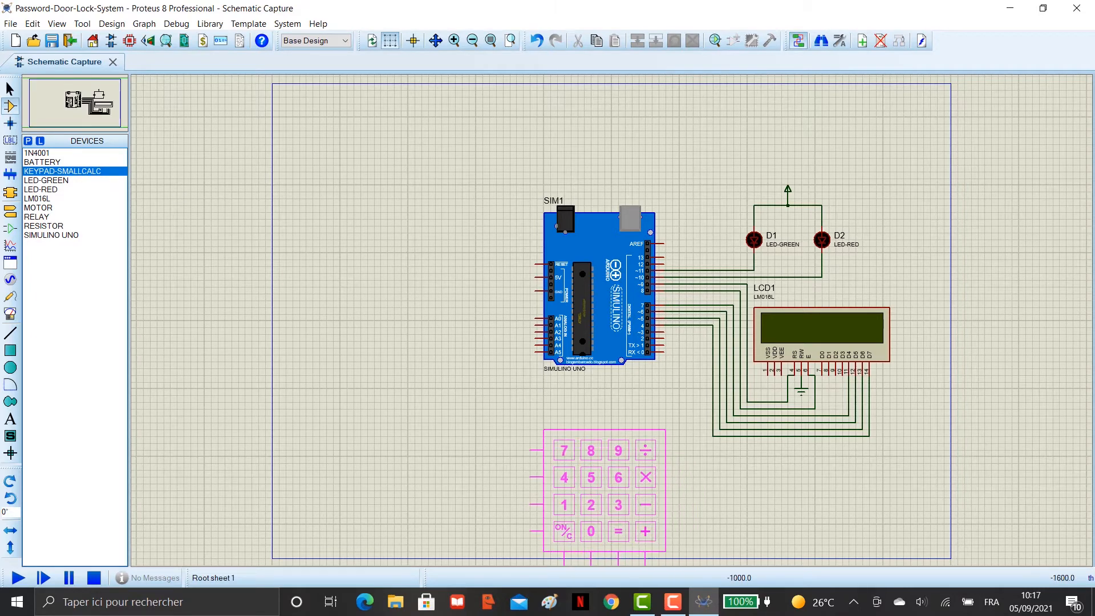
pyautogui.click(520, 410)
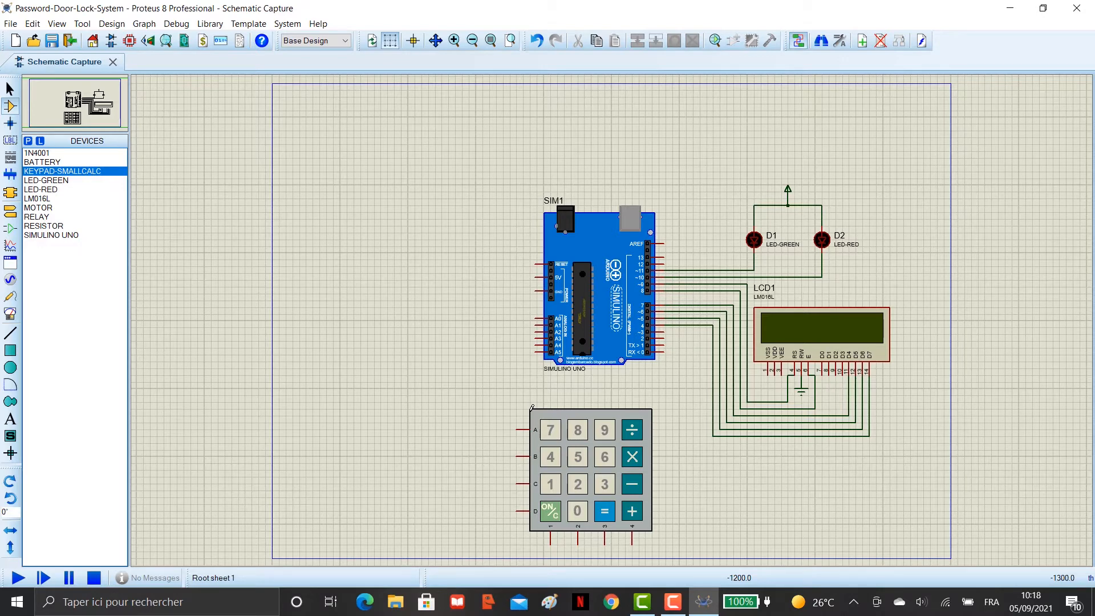
# Wire keypad rows A, B, C and D to Arduino pins 3, 2, A5 and A4 respectively
pyautogui.click(517, 429)
pyautogui.click(678, 402)
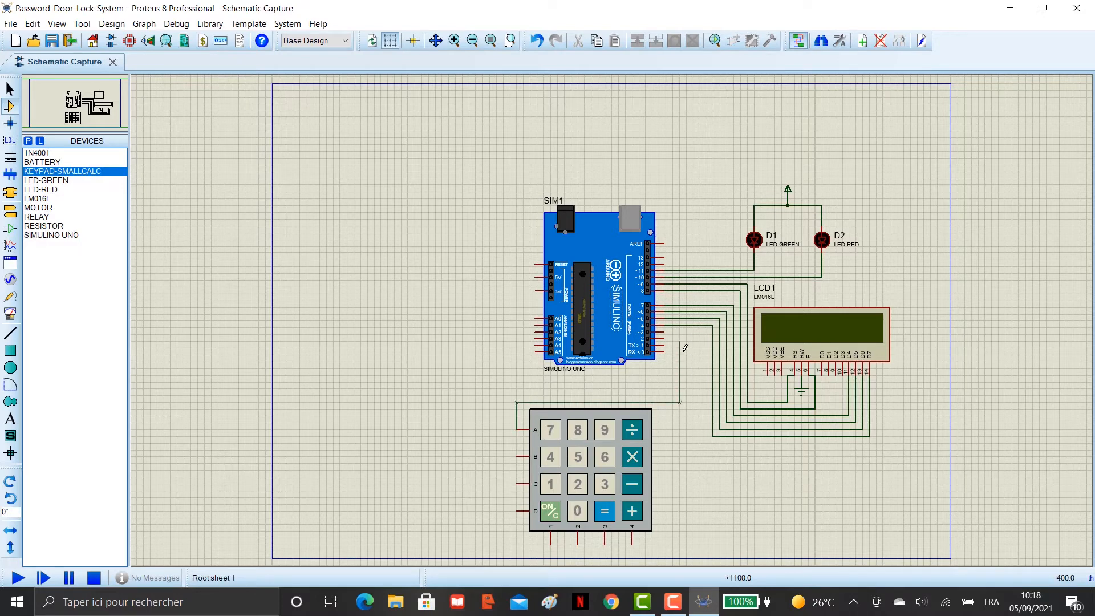
pyautogui.click(666, 329)
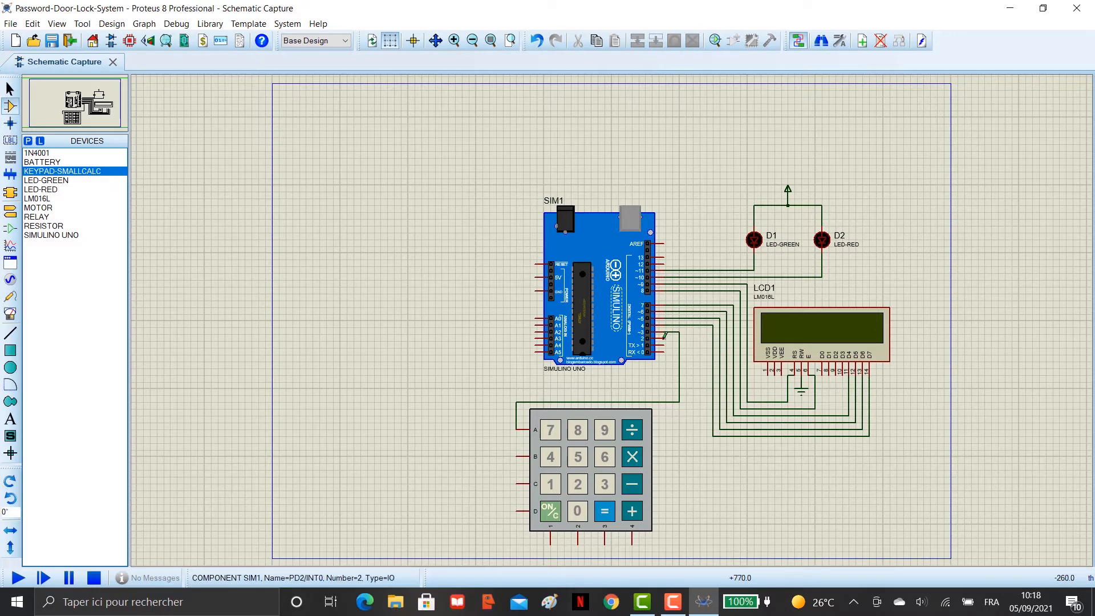
pyautogui.click(676, 335)
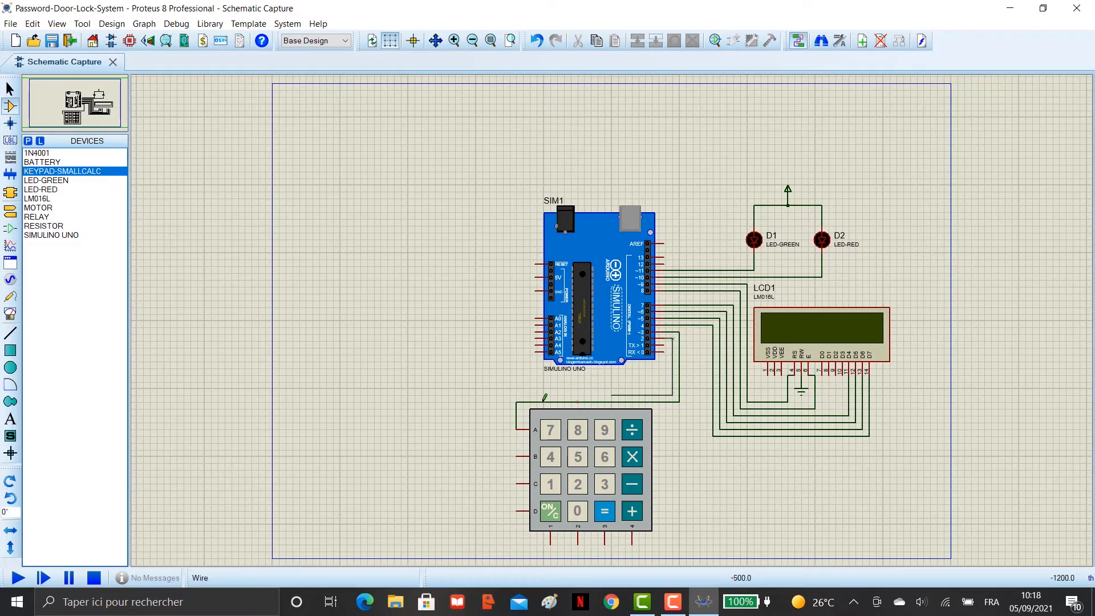
pyautogui.click(517, 456)
pyautogui.click(516, 483)
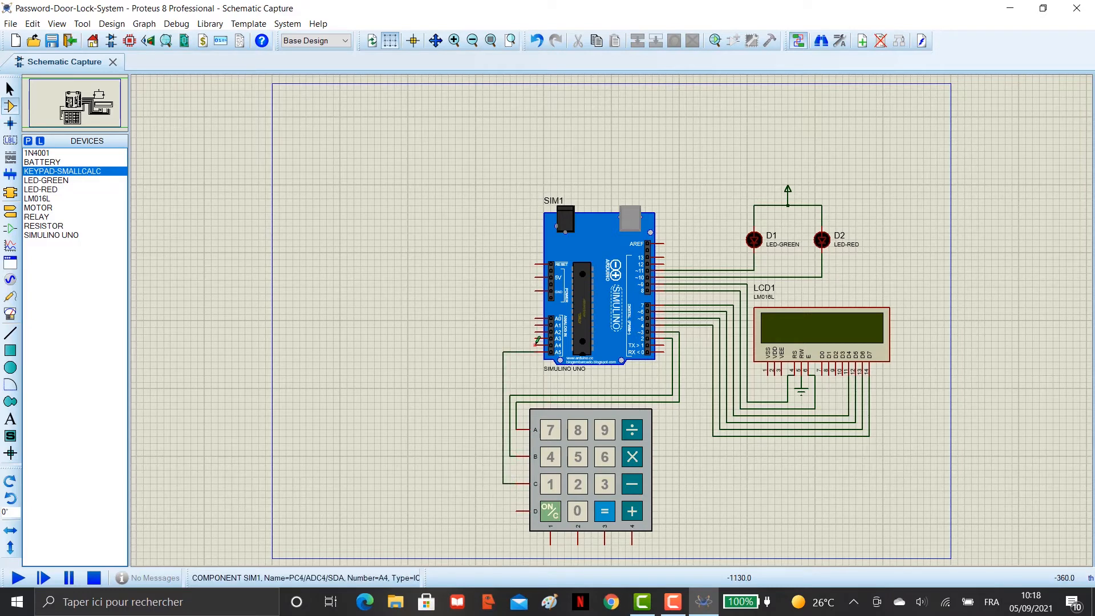
pyautogui.click(536, 344)
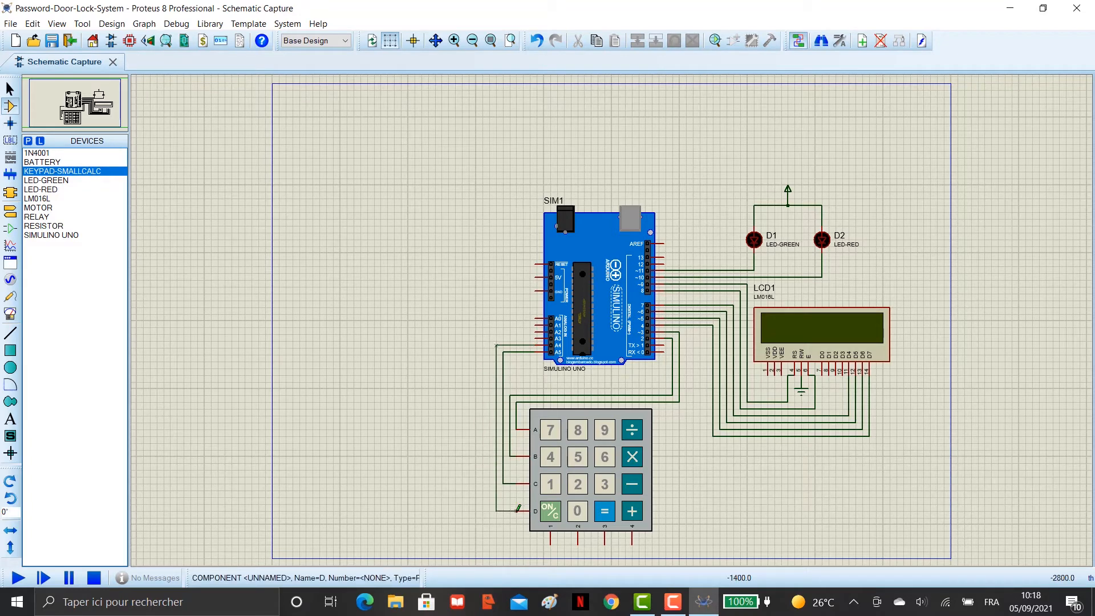
pyautogui.click(516, 510)
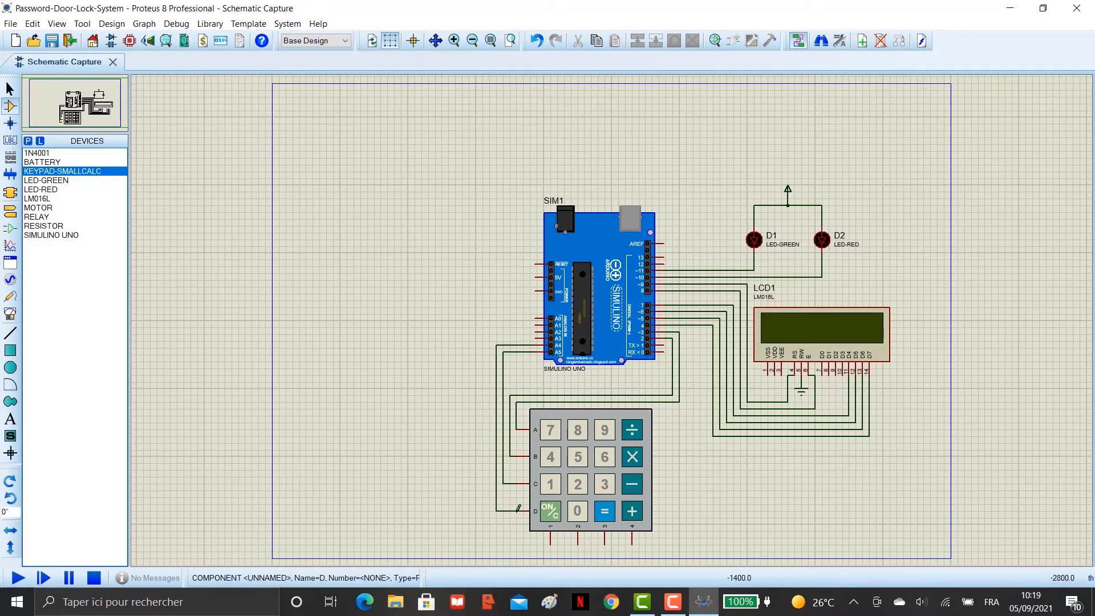
# Wire keypad columns 1, 2, 3 and 4 to Arduino analog pins A3, A2, A1 and A0 respectively
pyautogui.click(551, 543)
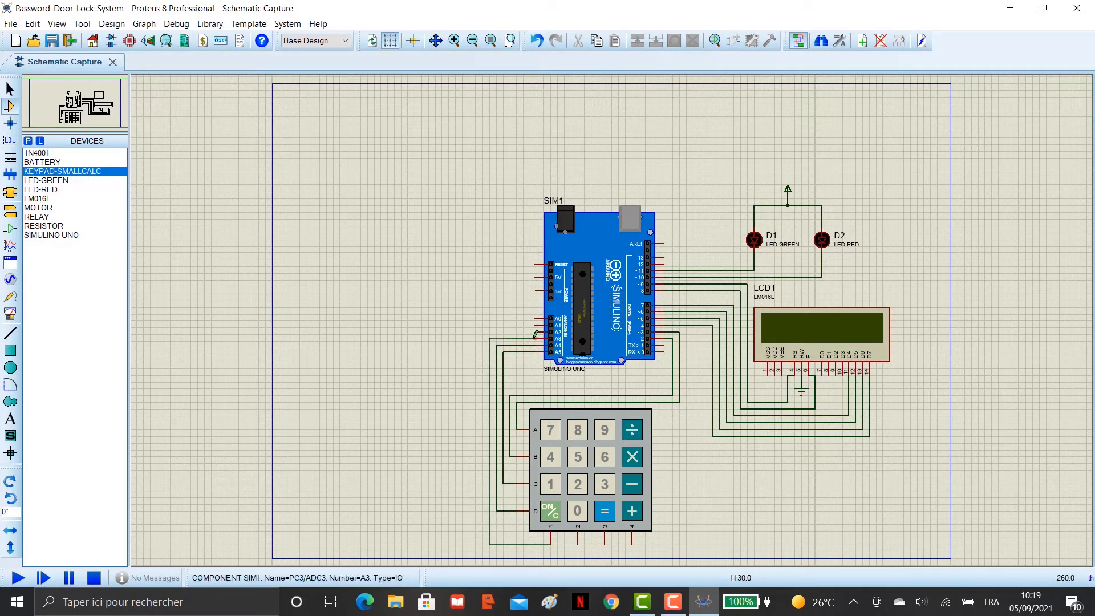
pyautogui.click(536, 337)
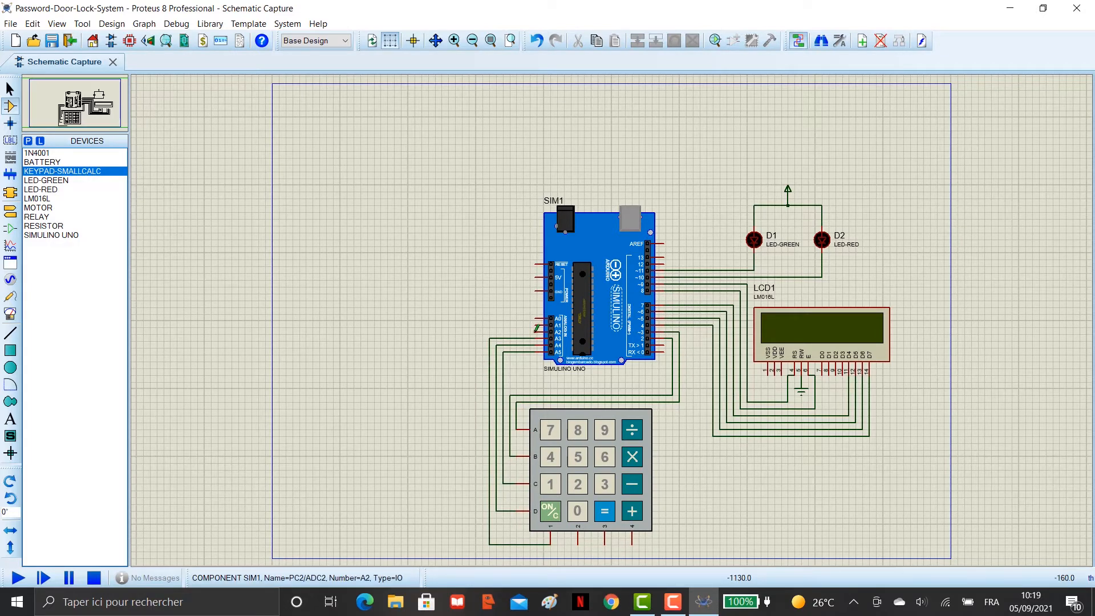
pyautogui.click(536, 330)
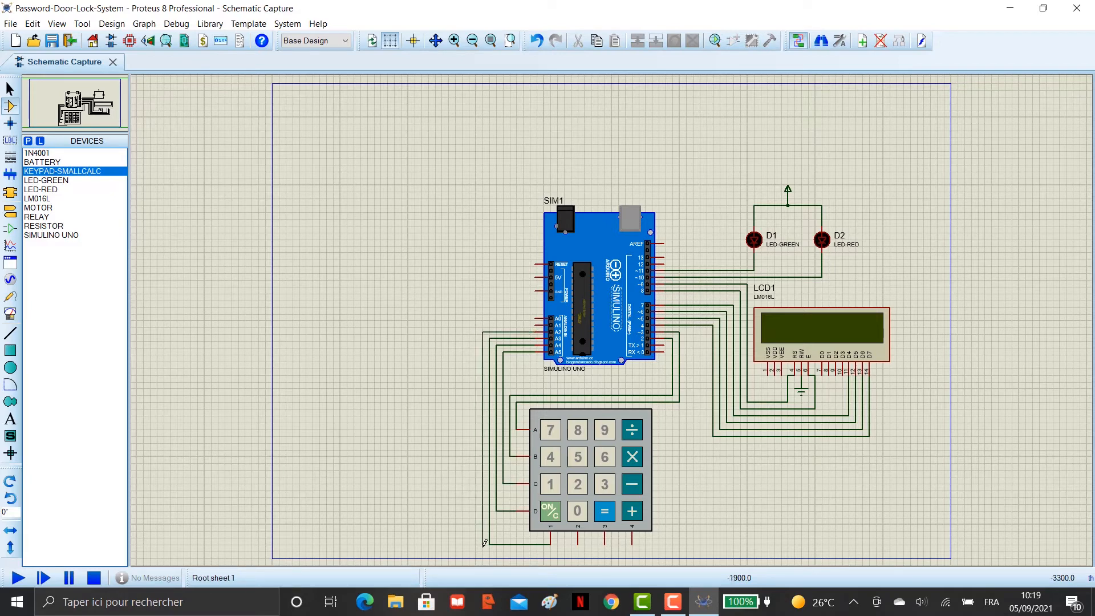
pyautogui.click(578, 545)
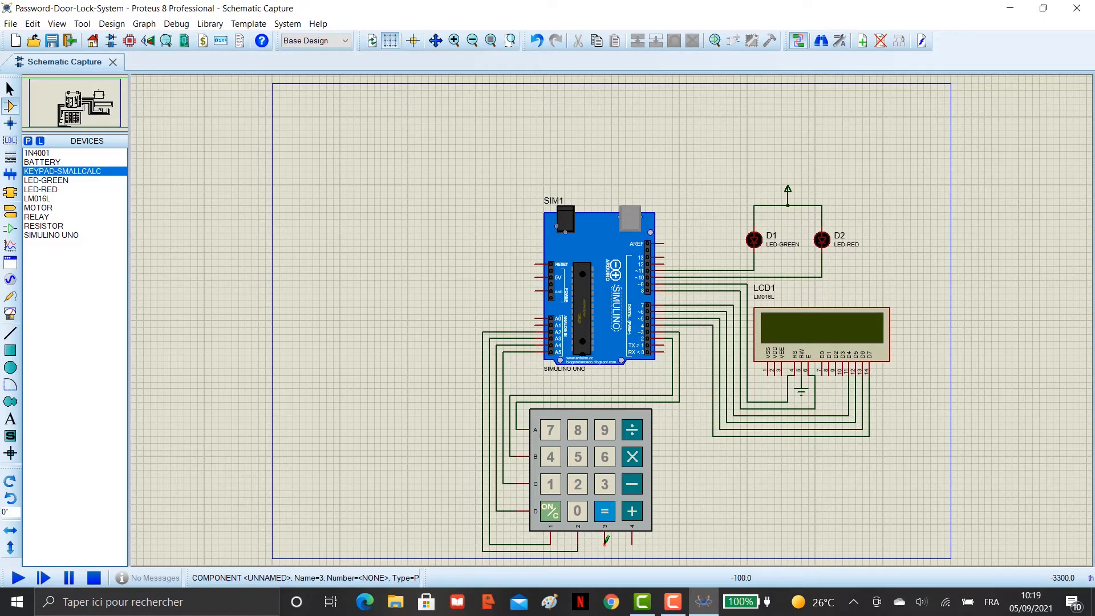
pyautogui.click(605, 543)
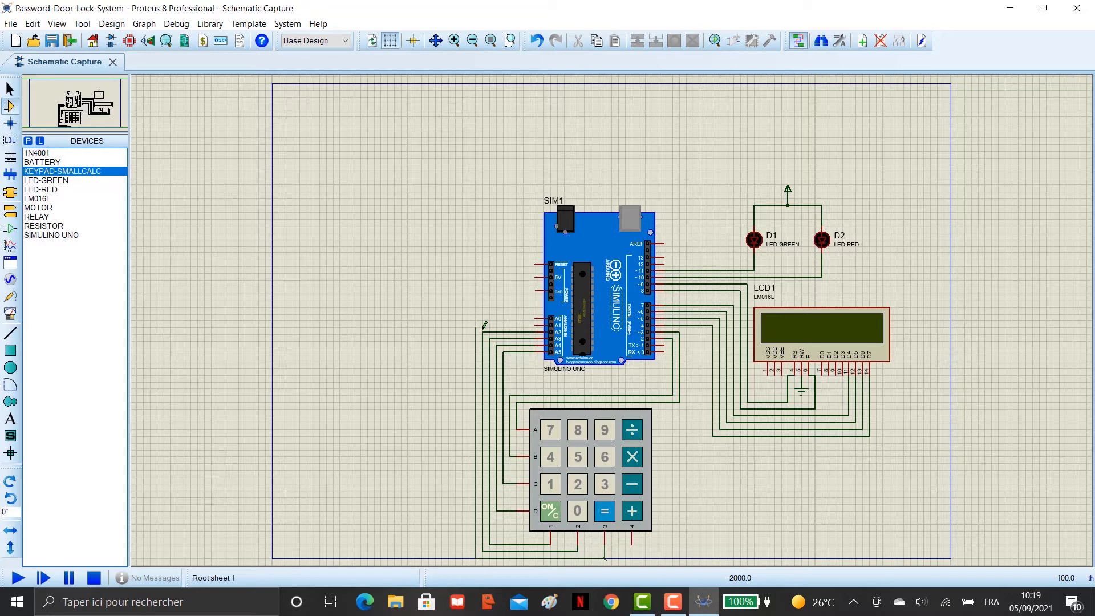
pyautogui.click(537, 321)
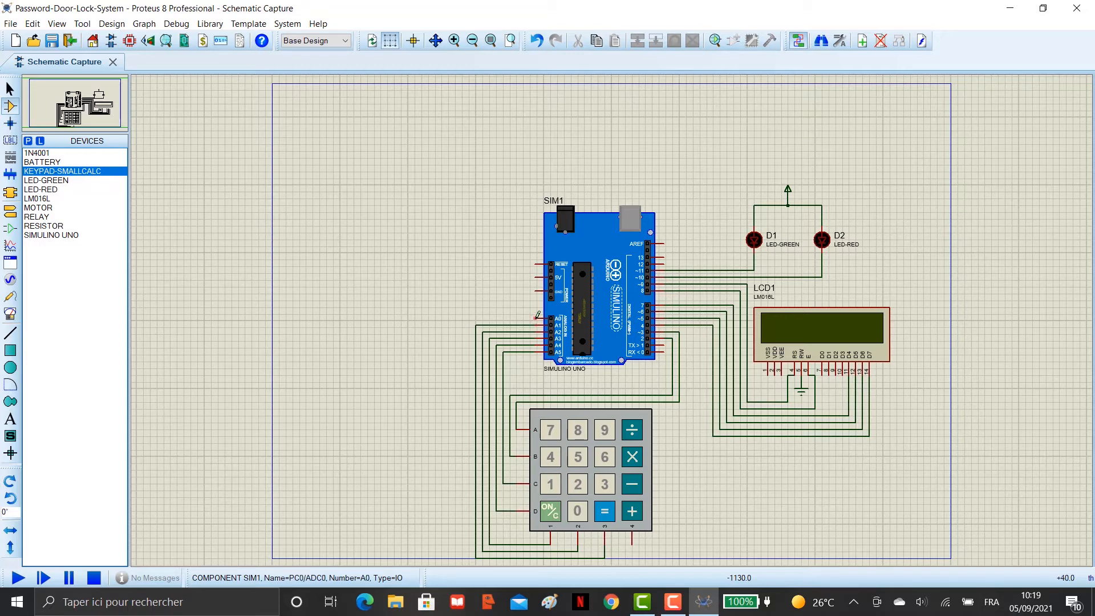
pyautogui.click(537, 316)
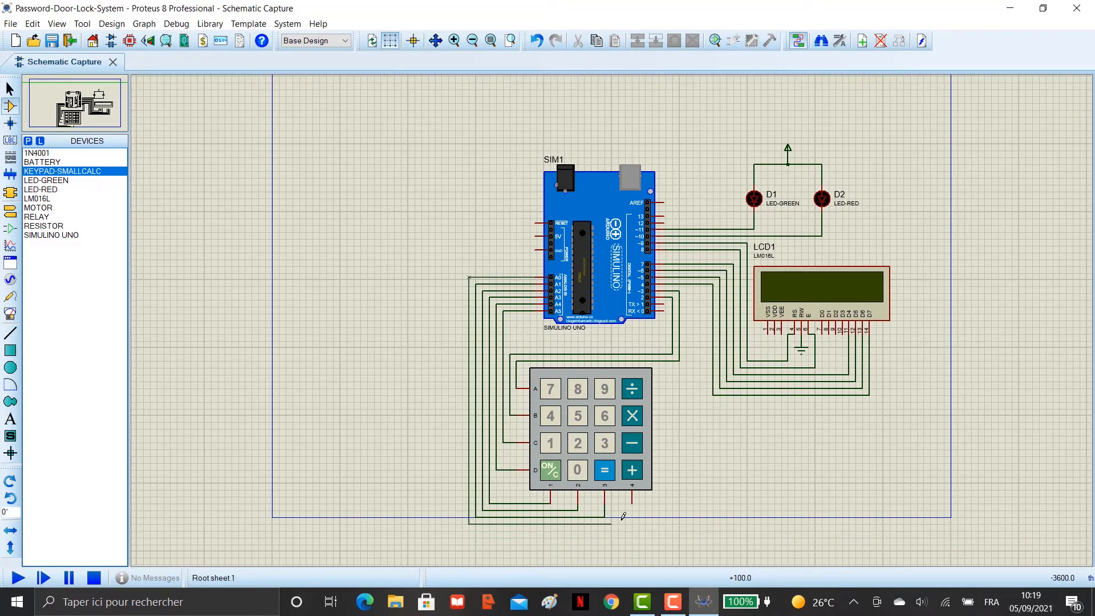
pyautogui.click(632, 500)
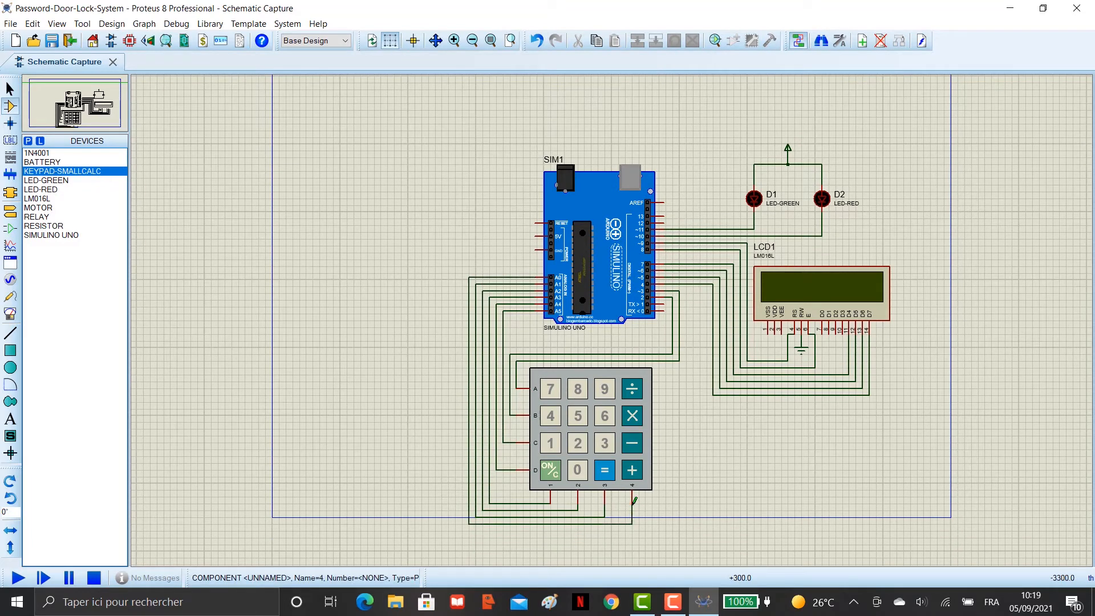
# Place a BATTERY component in the sheet's upper-left area, well to the left of the Arduino board
pyautogui.click(43, 162)
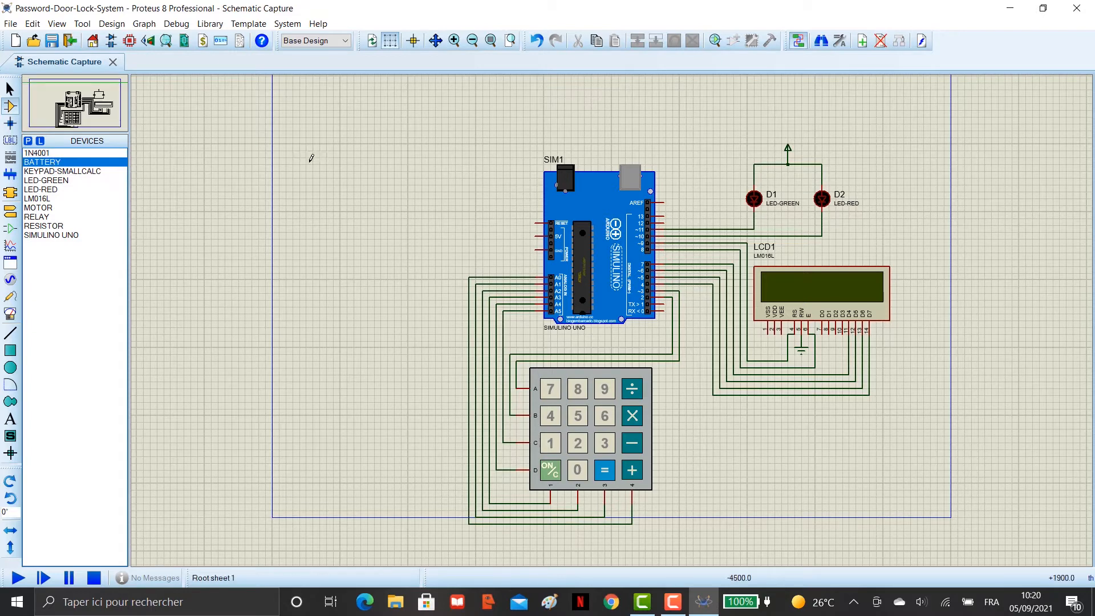
pyautogui.click(326, 180)
pyautogui.click(312, 175)
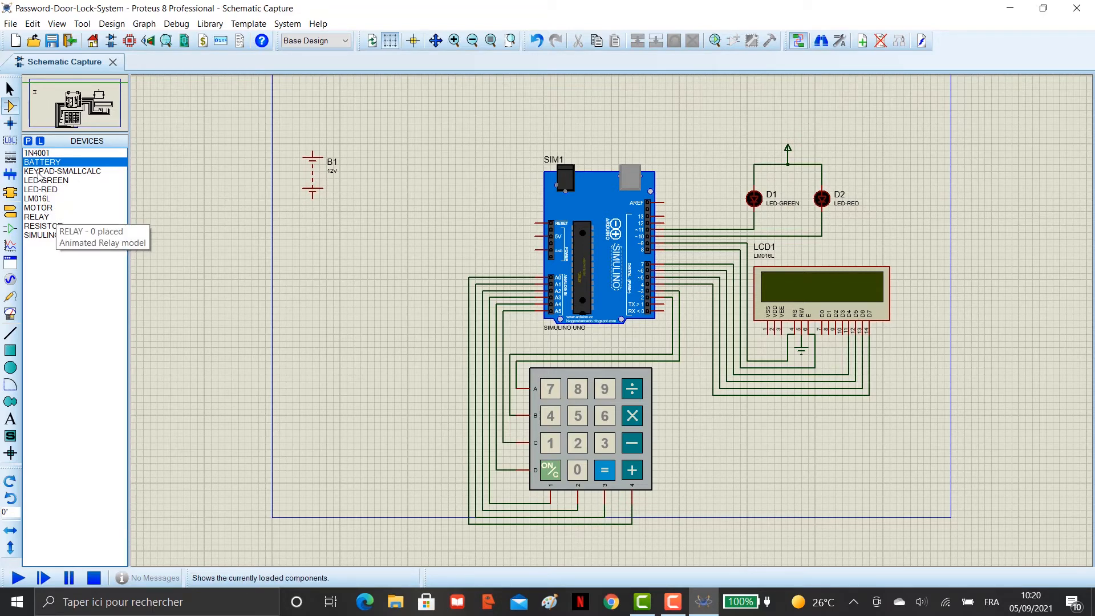
# Place a 1N4001 diode just to the right of the battery
pyautogui.click(38, 154)
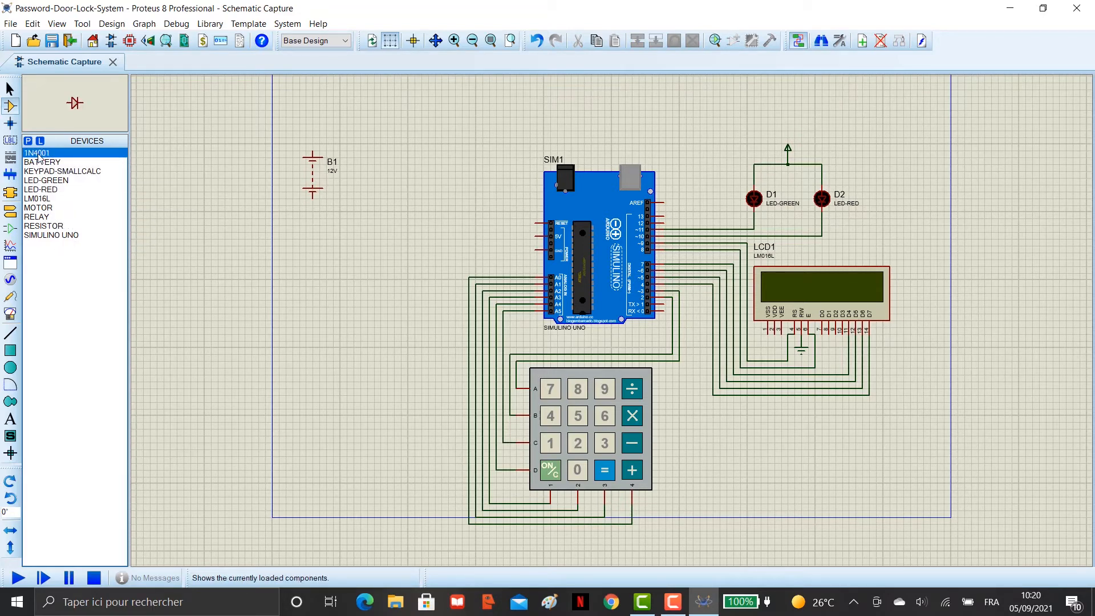
pyautogui.click(374, 178)
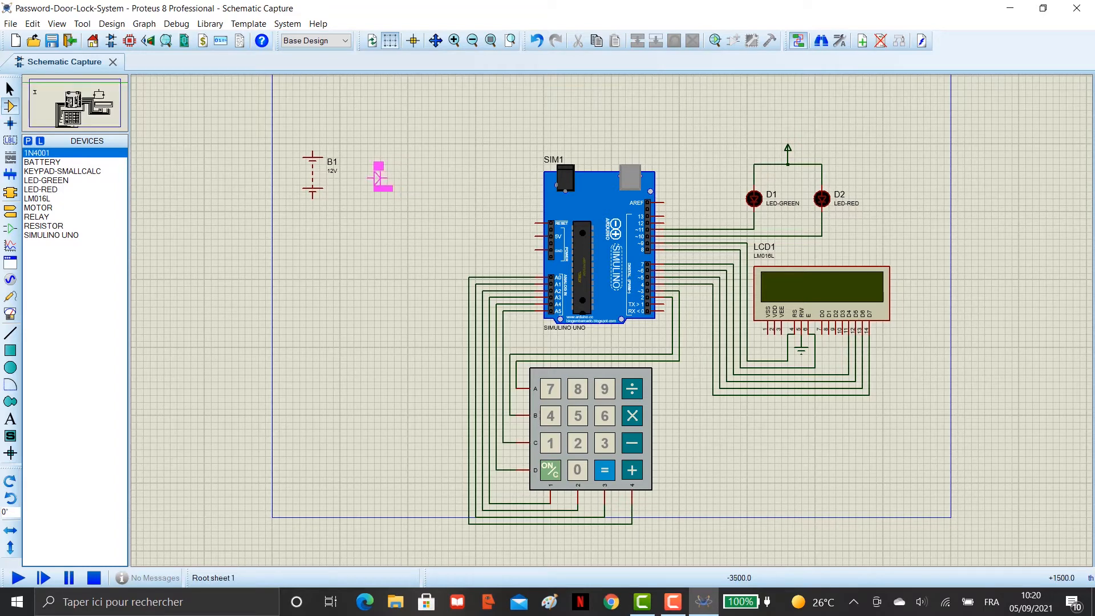
pyautogui.click(374, 178)
pyautogui.rightClick(388, 172)
pyautogui.click(374, 177)
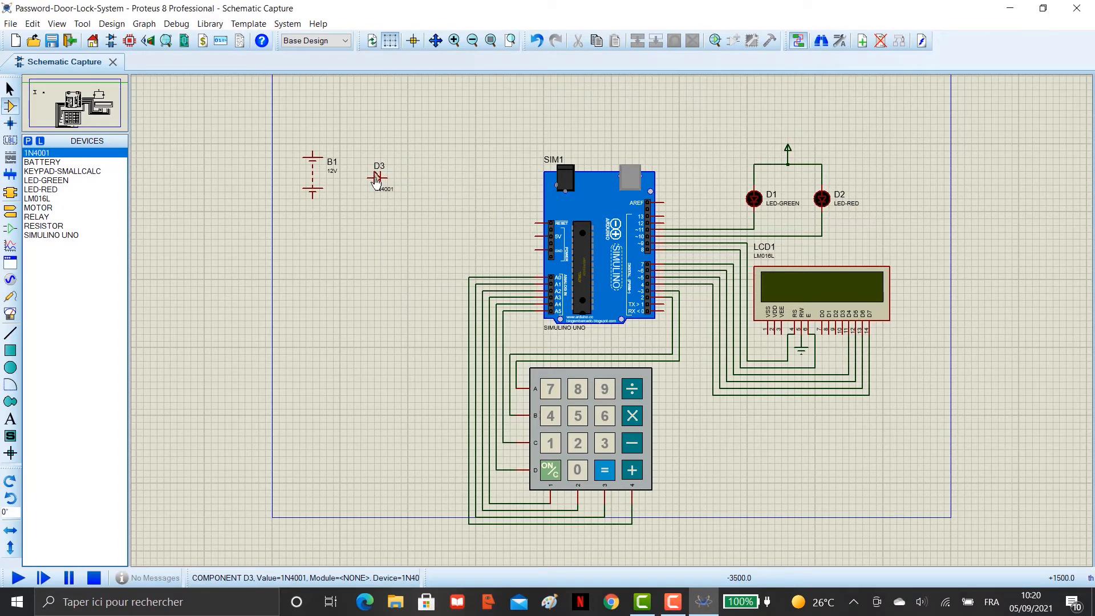
# Rotate the 1N4001 diode 90 degrees anti-clockwise and place a RELAY component to its right
pyautogui.rightClick(387, 172)
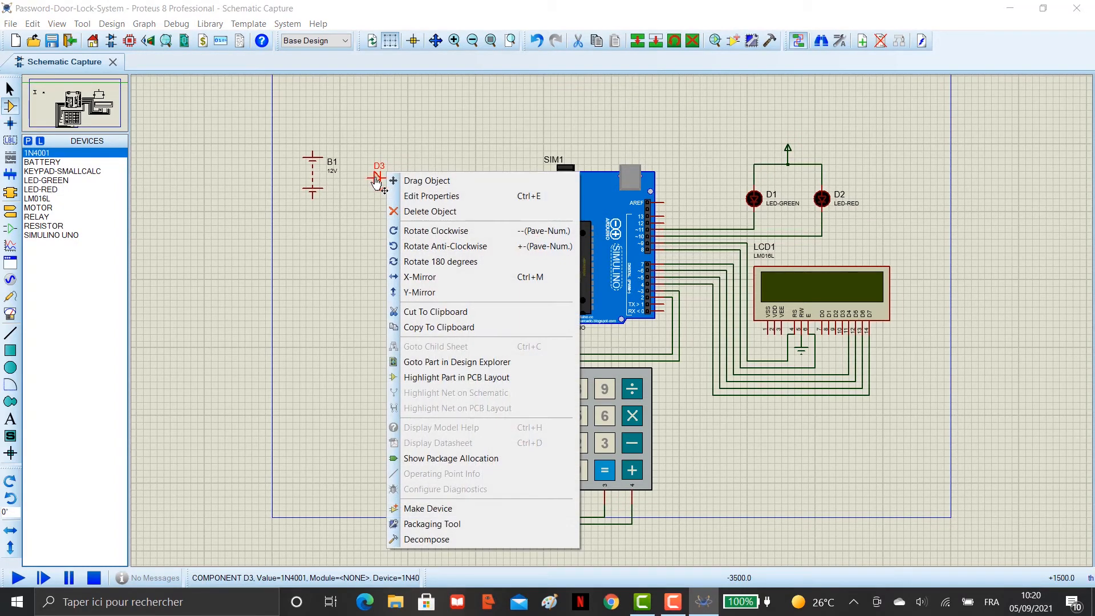
pyautogui.click(440, 246)
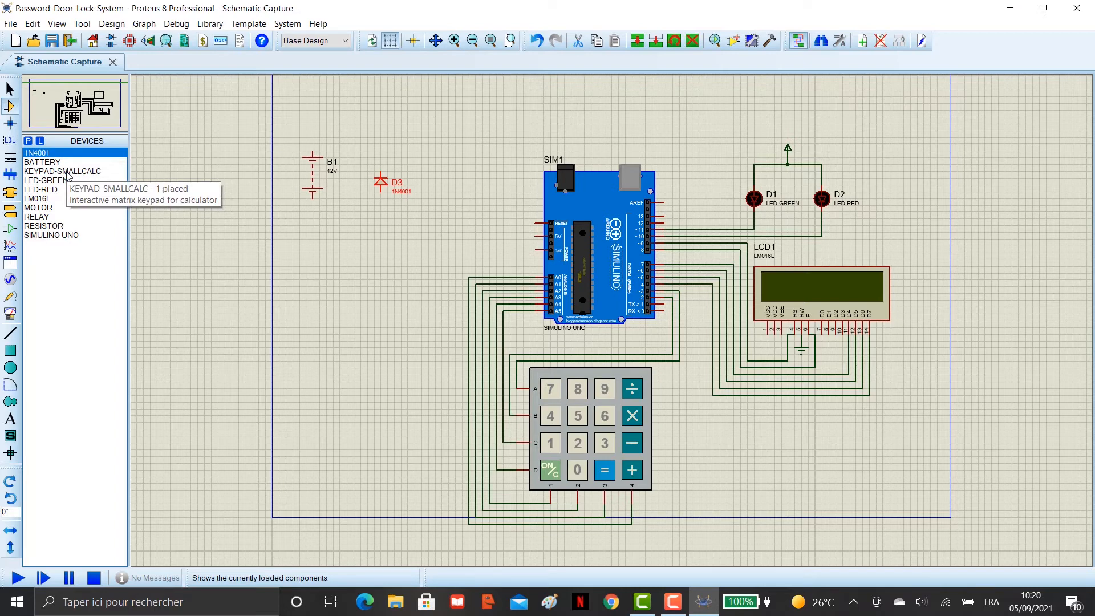
pyautogui.click(37, 218)
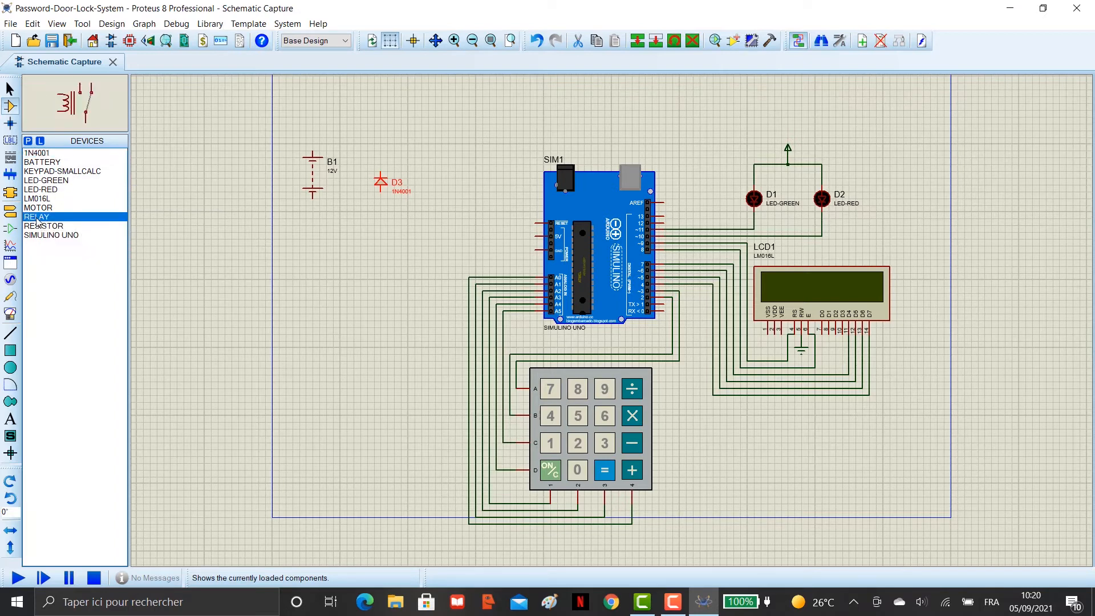
pyautogui.click(430, 149)
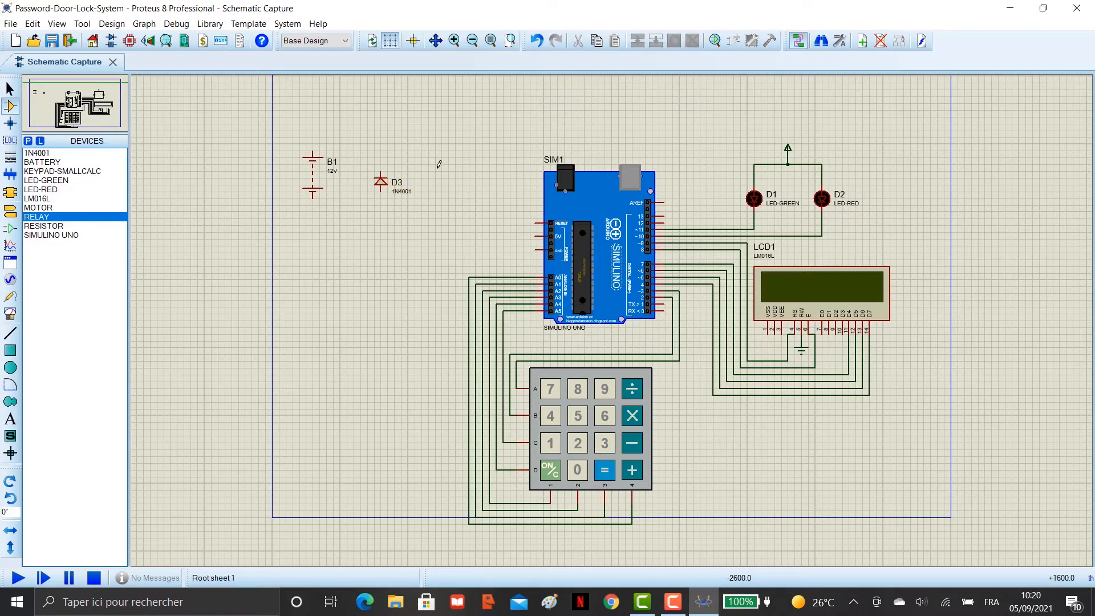
pyautogui.click(439, 165)
pyautogui.click(456, 185)
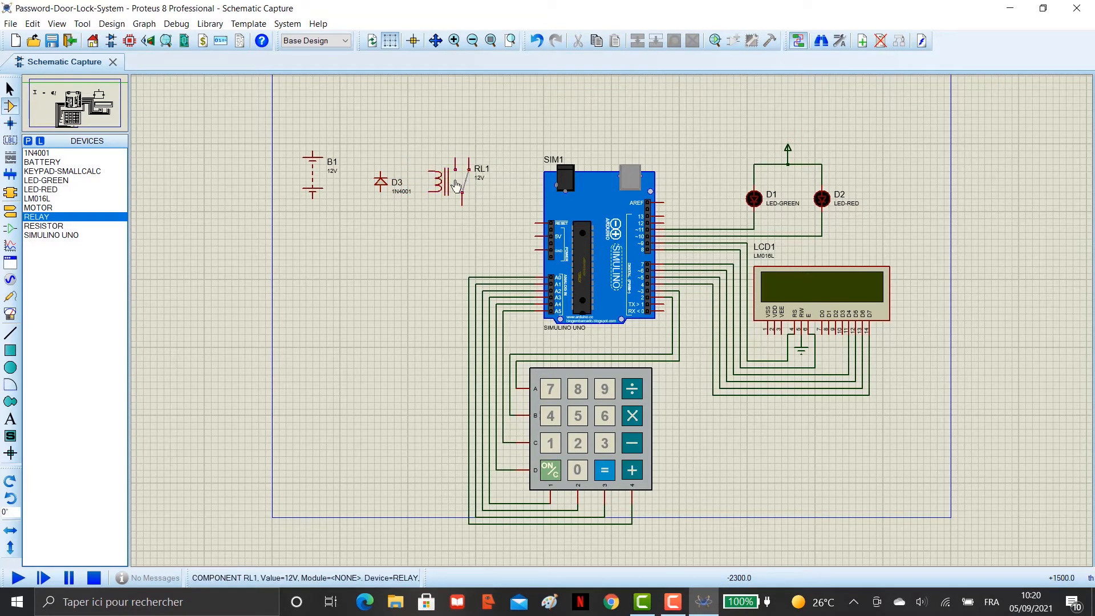
pyautogui.click(380, 181)
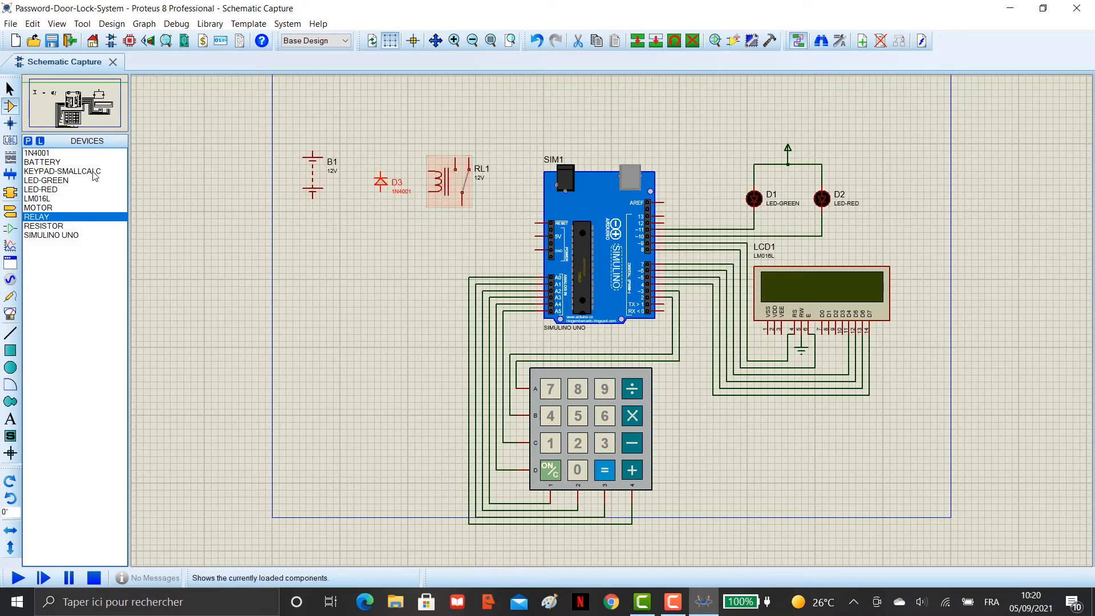
# Place a second BATTERY between the relay and the Arduino board, and a MOTOR directly above that battery
pyautogui.click(51, 163)
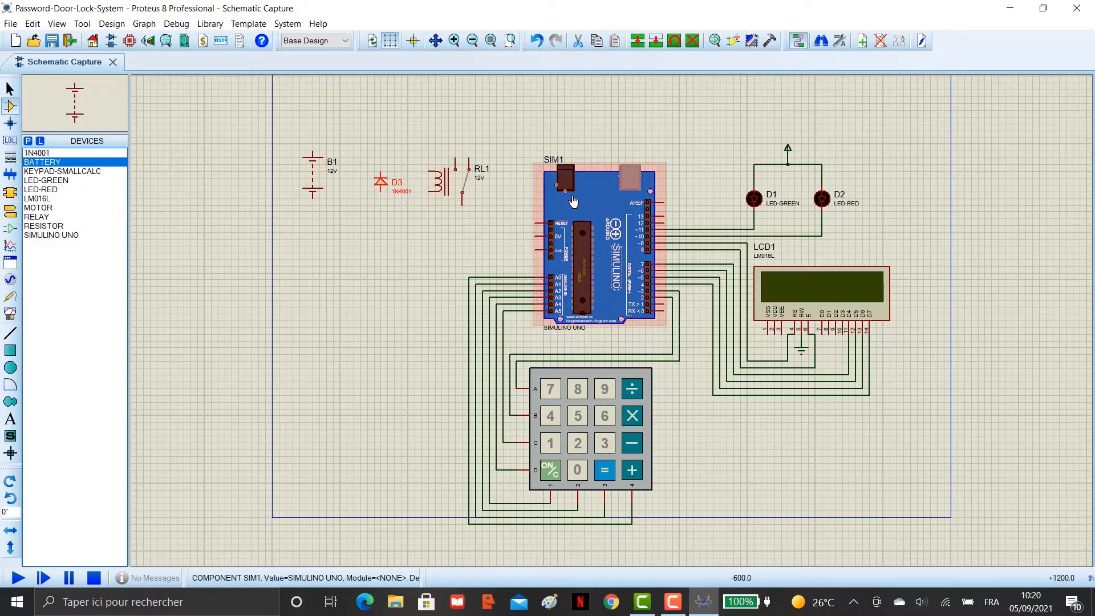
pyautogui.click(515, 189)
pyautogui.click(498, 185)
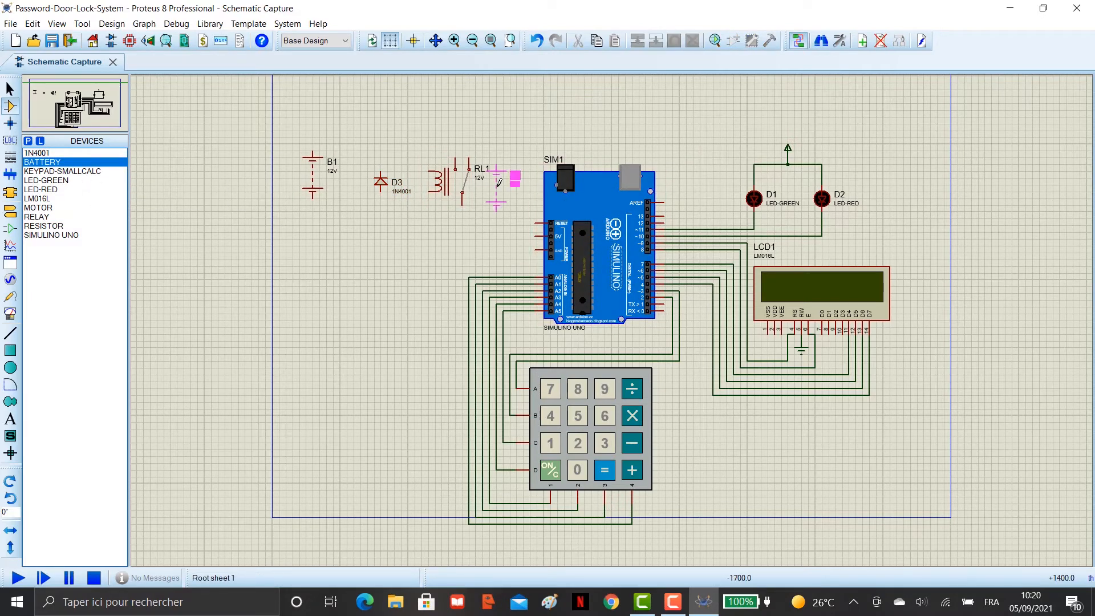
pyautogui.click(528, 186)
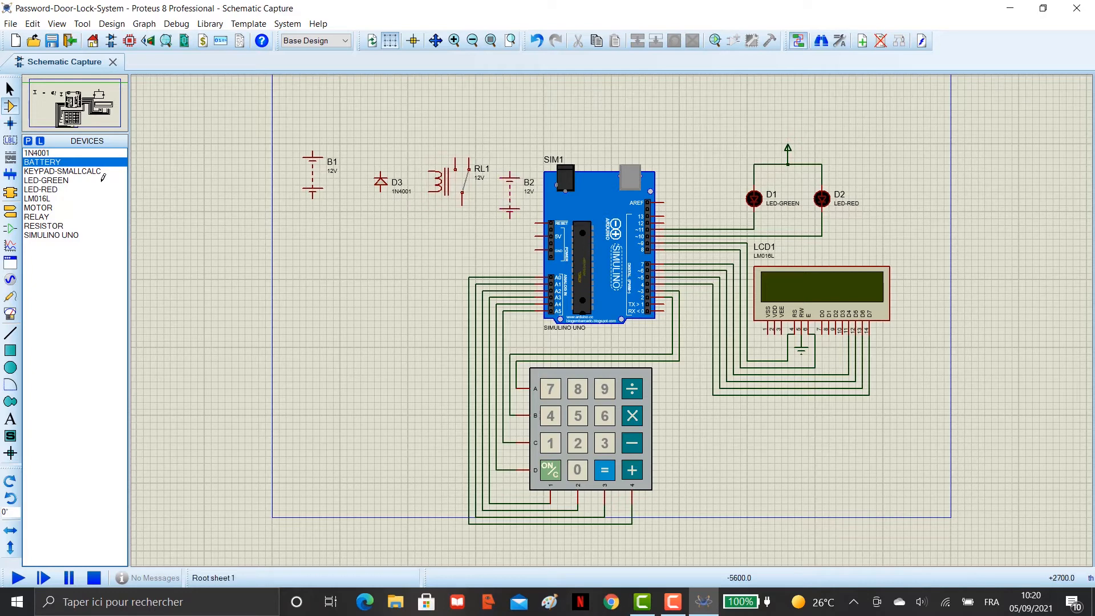
pyautogui.click(38, 208)
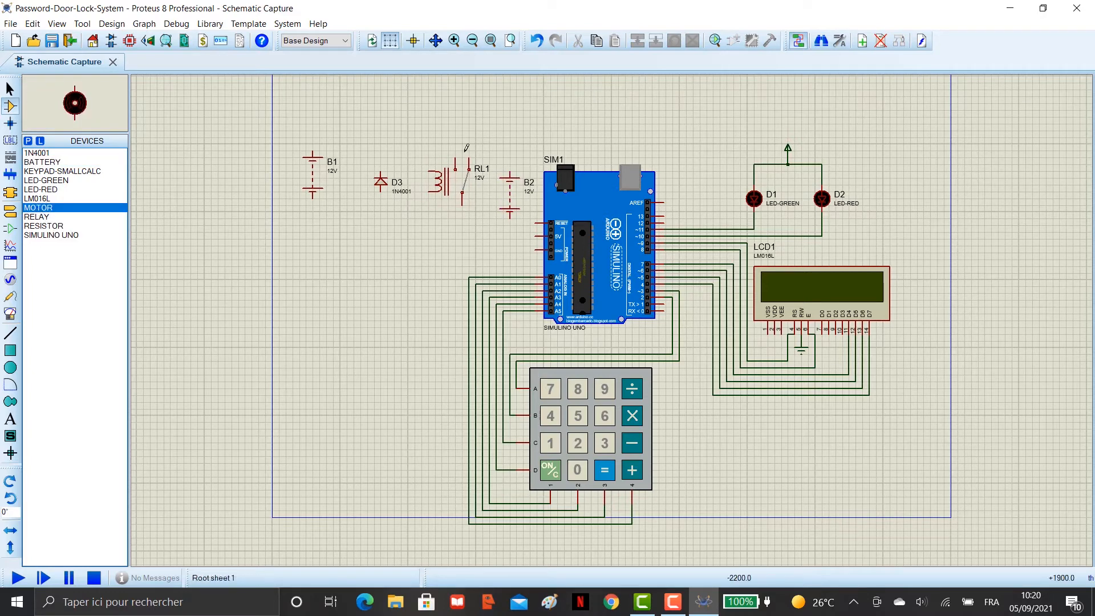
pyautogui.click(516, 131)
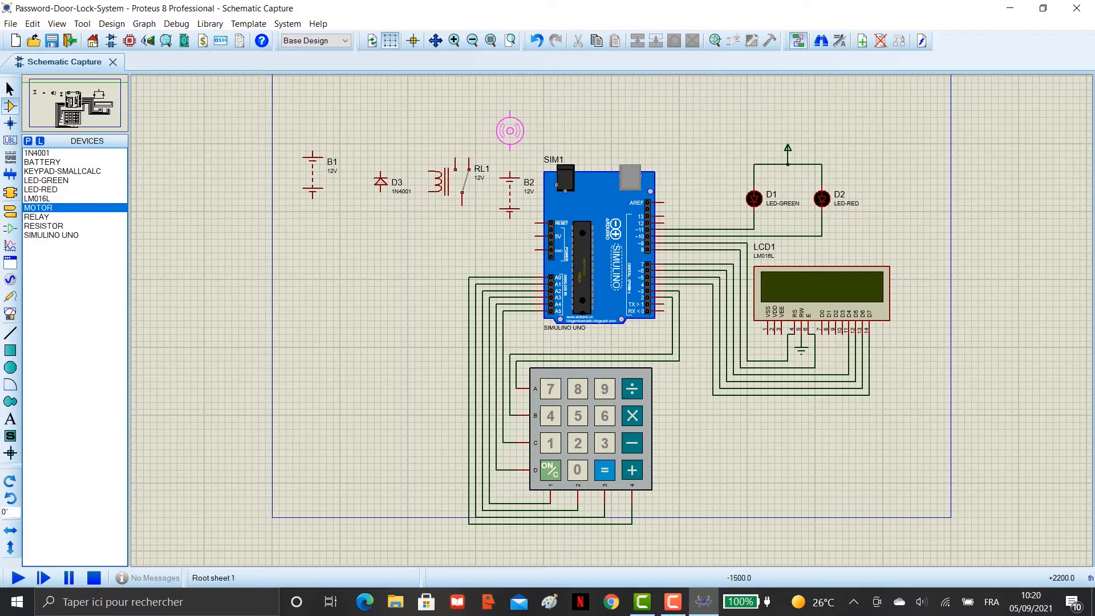
pyautogui.click(510, 131)
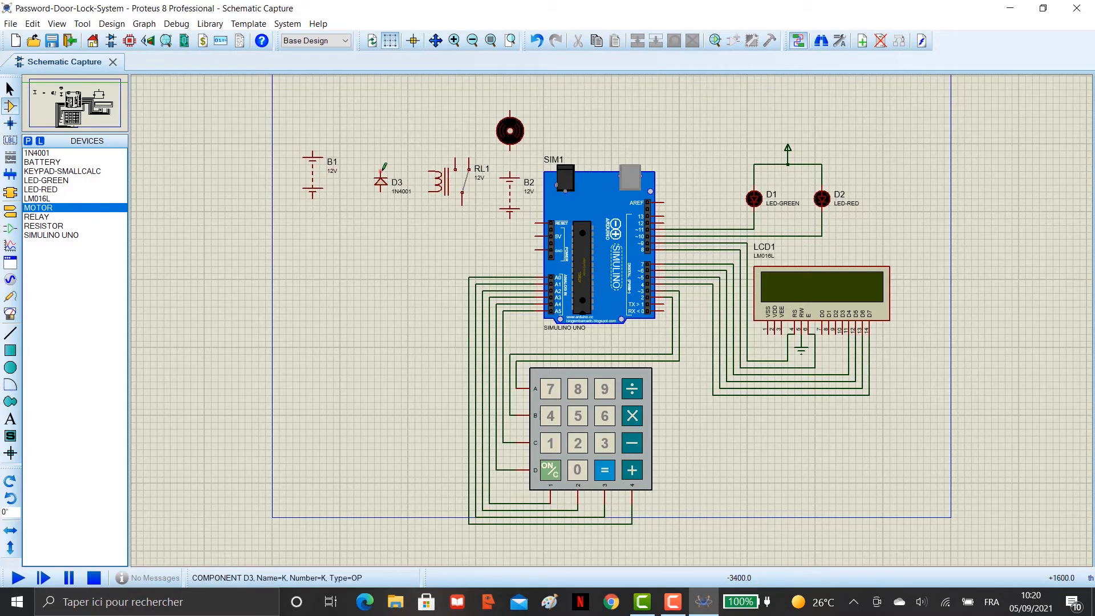
# Move the diode D3 closer to battery B1 and shift relay RL1 left to sit beside the diode
pyautogui.click(381, 187)
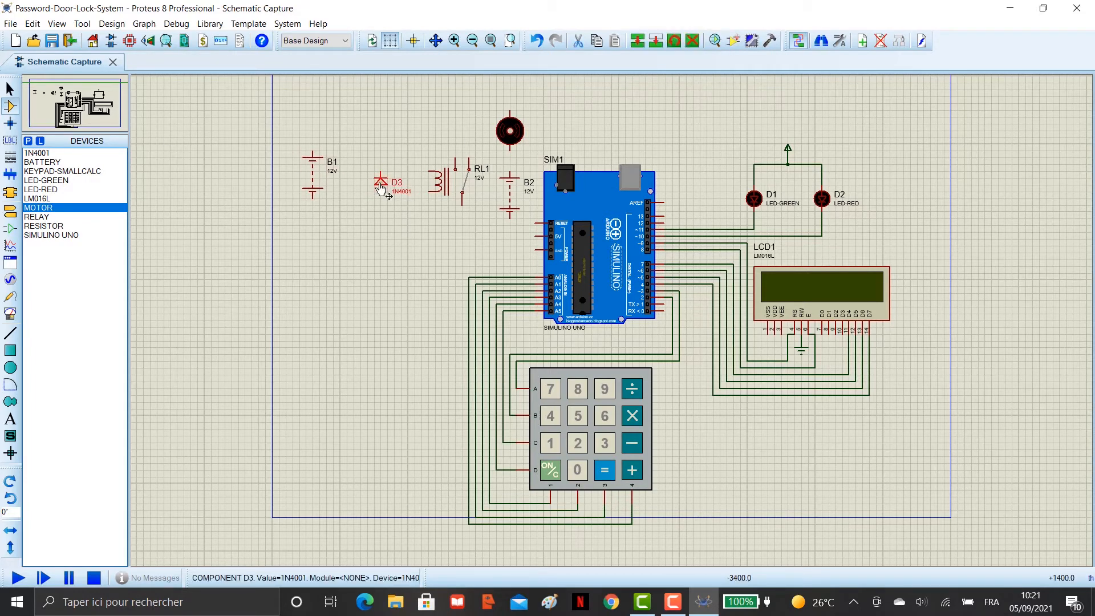
pyautogui.moveTo(381, 188); pyautogui.dragTo(360, 177)
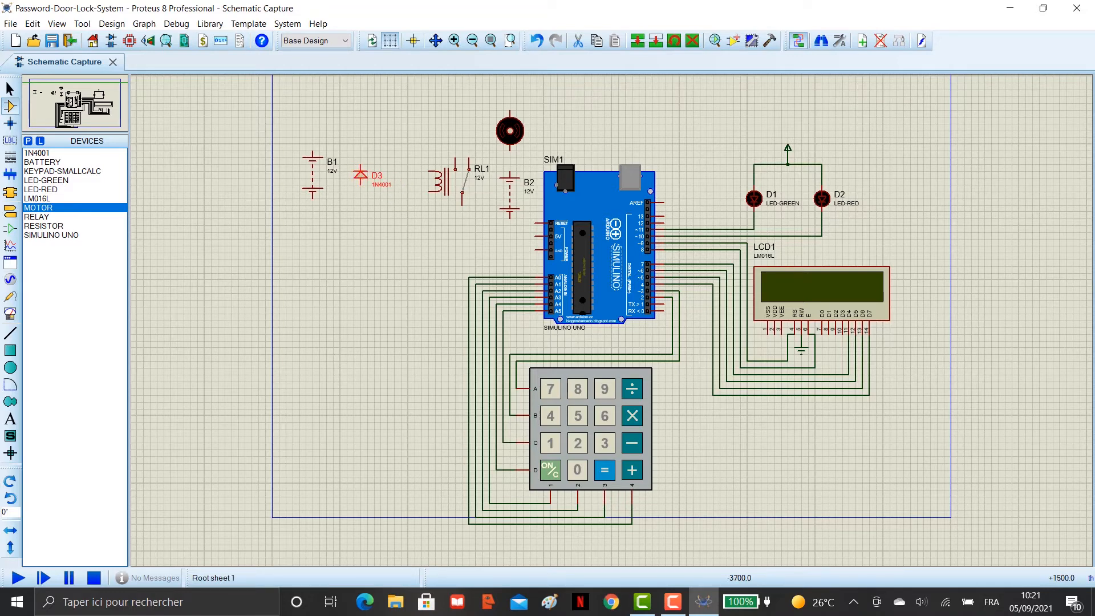
pyautogui.click(434, 165)
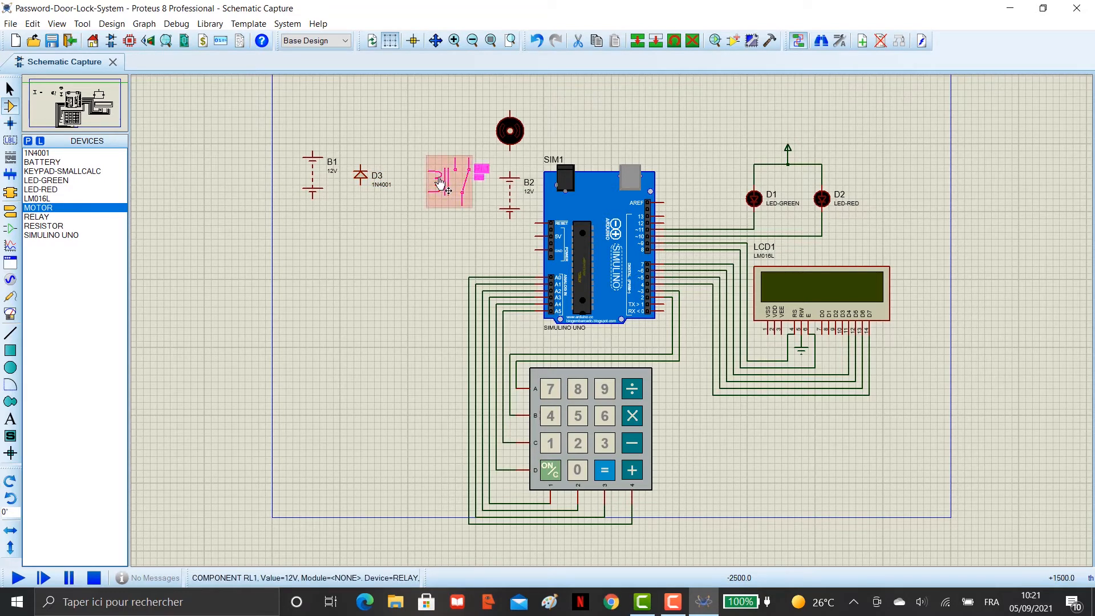
pyautogui.moveTo(430, 166); pyautogui.dragTo(402, 166)
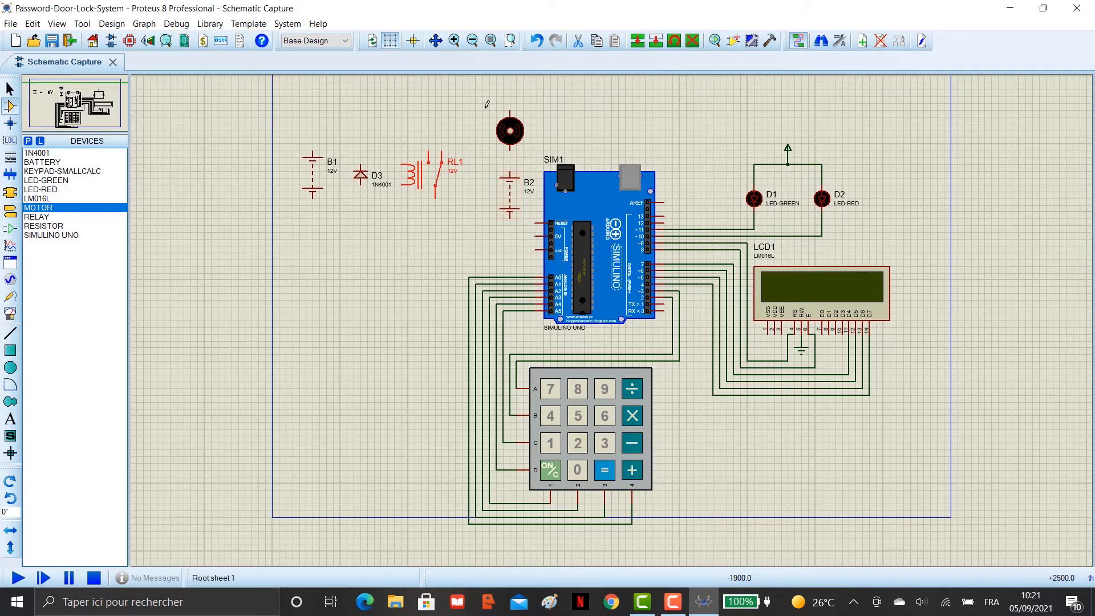
# Select the motor and battery B2 together and shift them slightly left, away from the Arduino board
pyautogui.moveTo(485, 108); pyautogui.dragTo(522, 213)
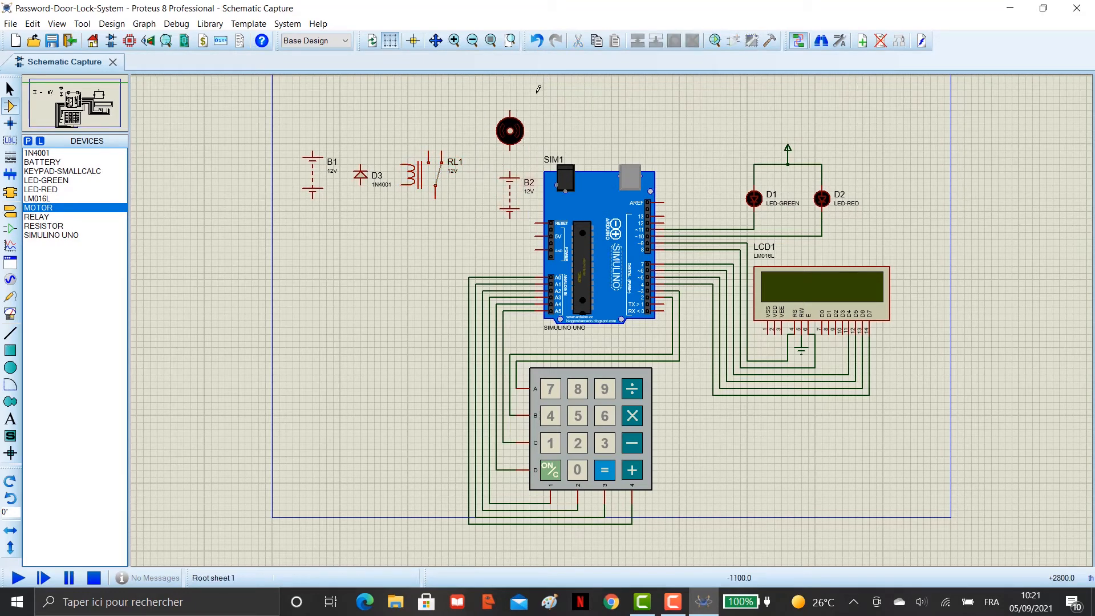
pyautogui.moveTo(537, 90); pyautogui.dragTo(475, 231)
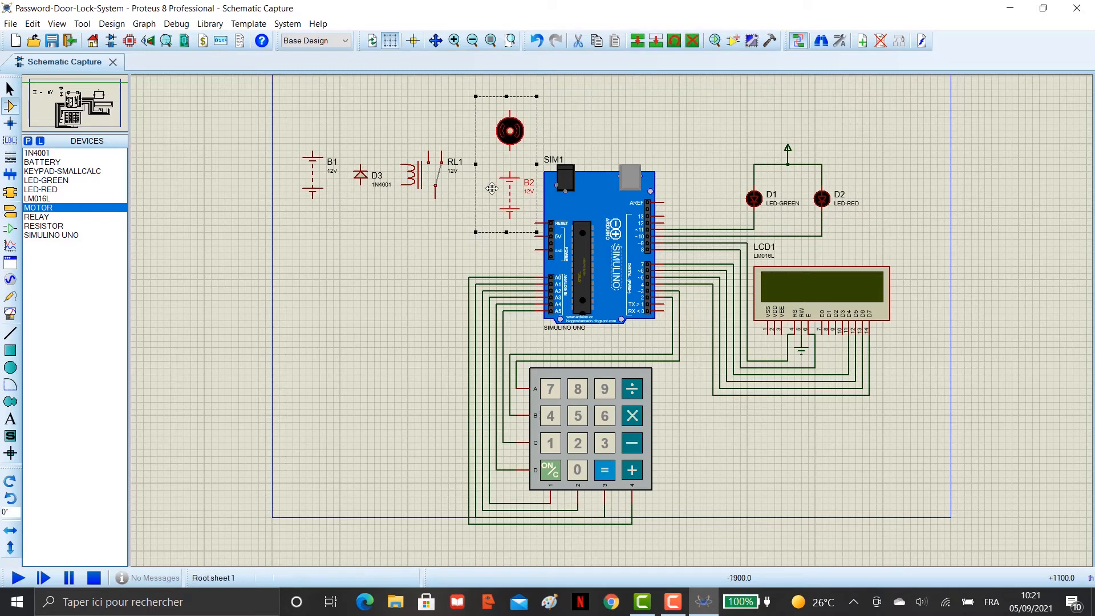
pyautogui.moveTo(504, 160); pyautogui.dragTo(491, 162)
pyautogui.click(382, 242)
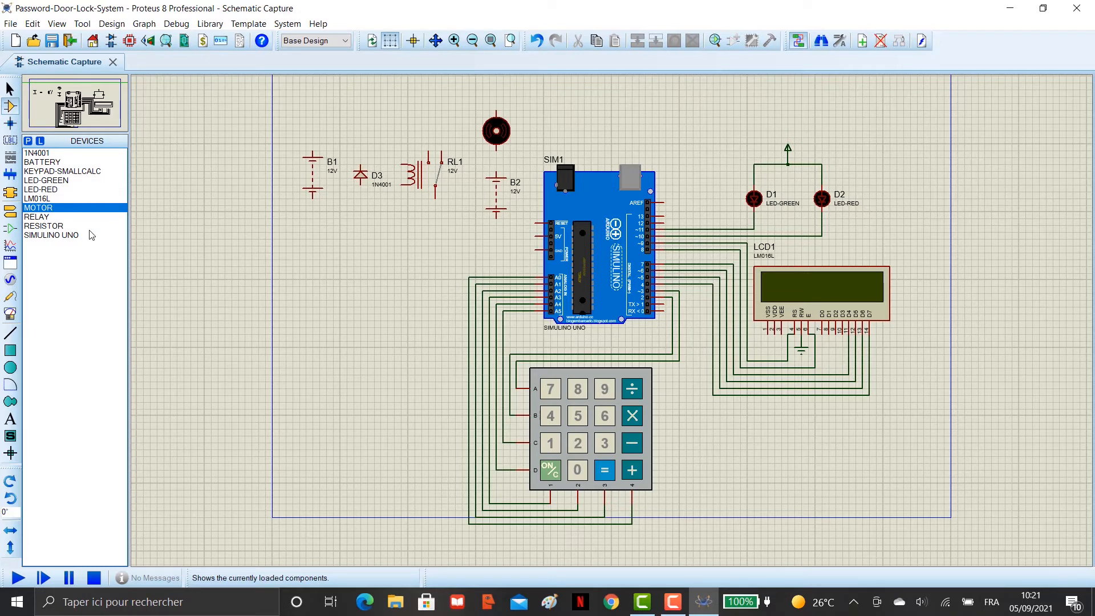
# Place a RESISTOR below battery B1 and a BC548 transistor, picked from the device library, to the resistor's right
pyautogui.click(52, 227)
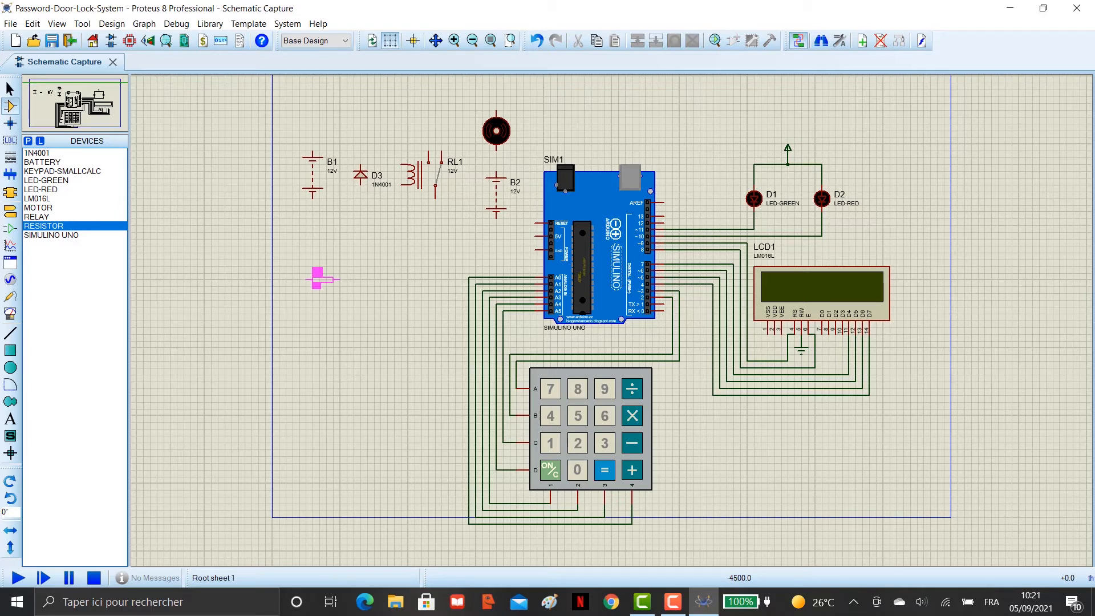
pyautogui.click(317, 251)
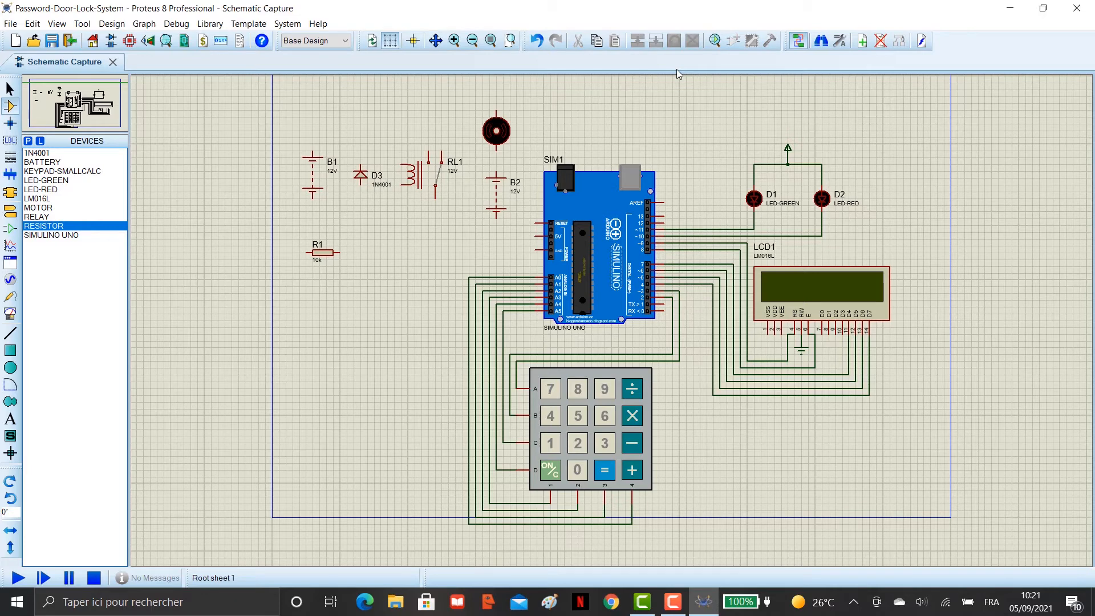
pyautogui.click(715, 41)
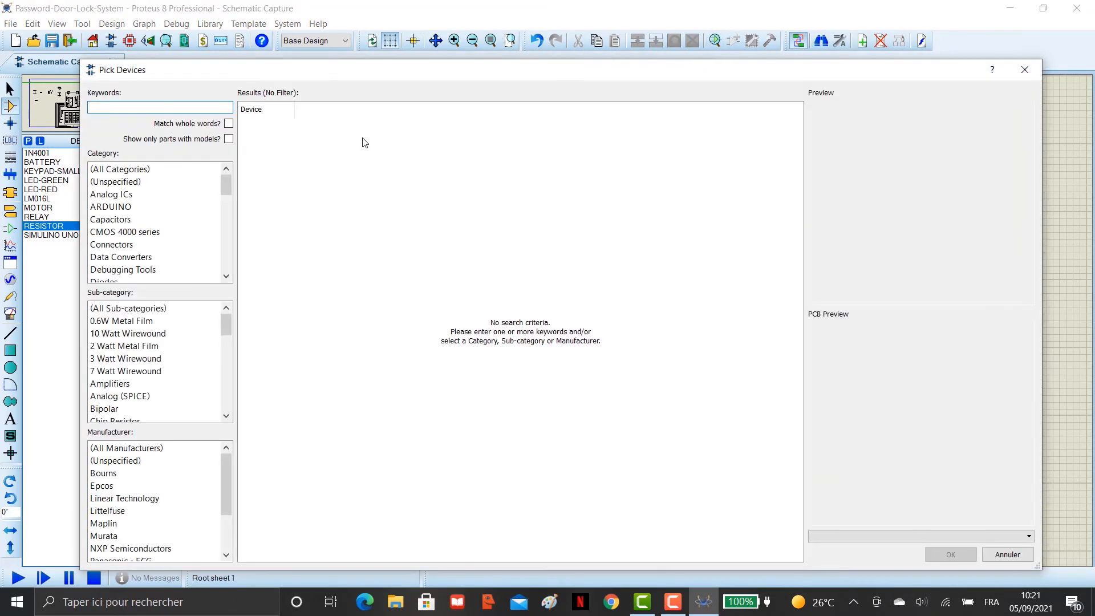
pyautogui.write('bc548')
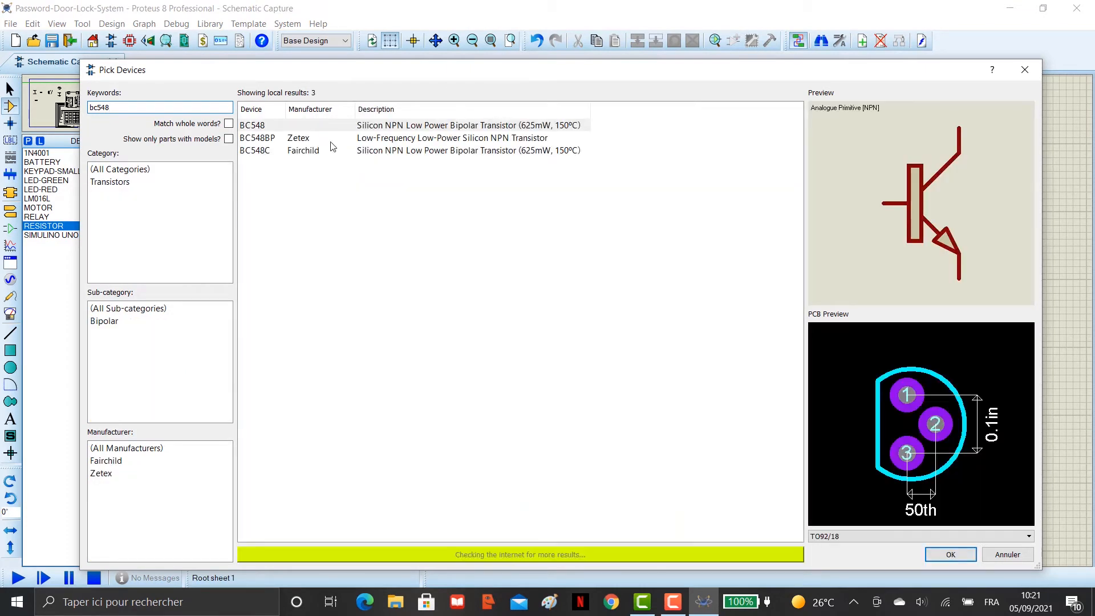
pyautogui.doubleClick(326, 130)
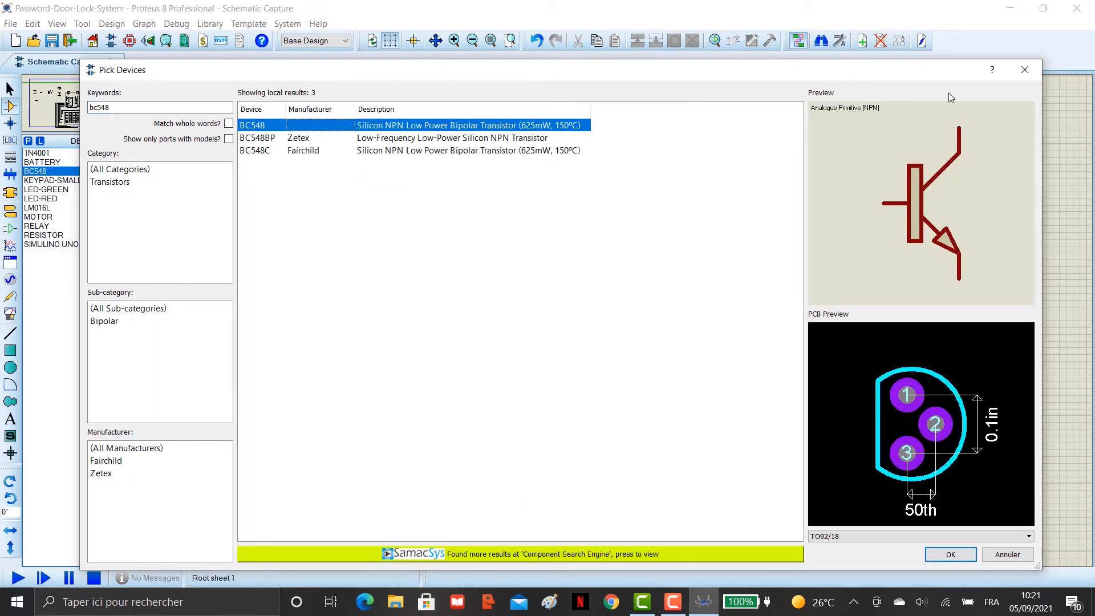
pyautogui.click(1023, 70)
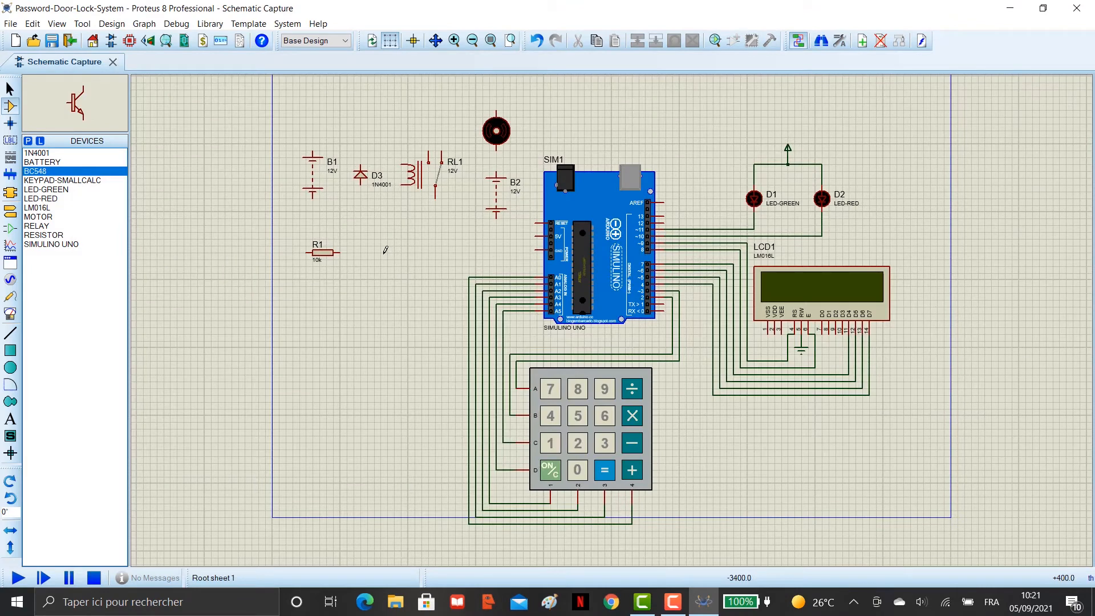
pyautogui.click(385, 249)
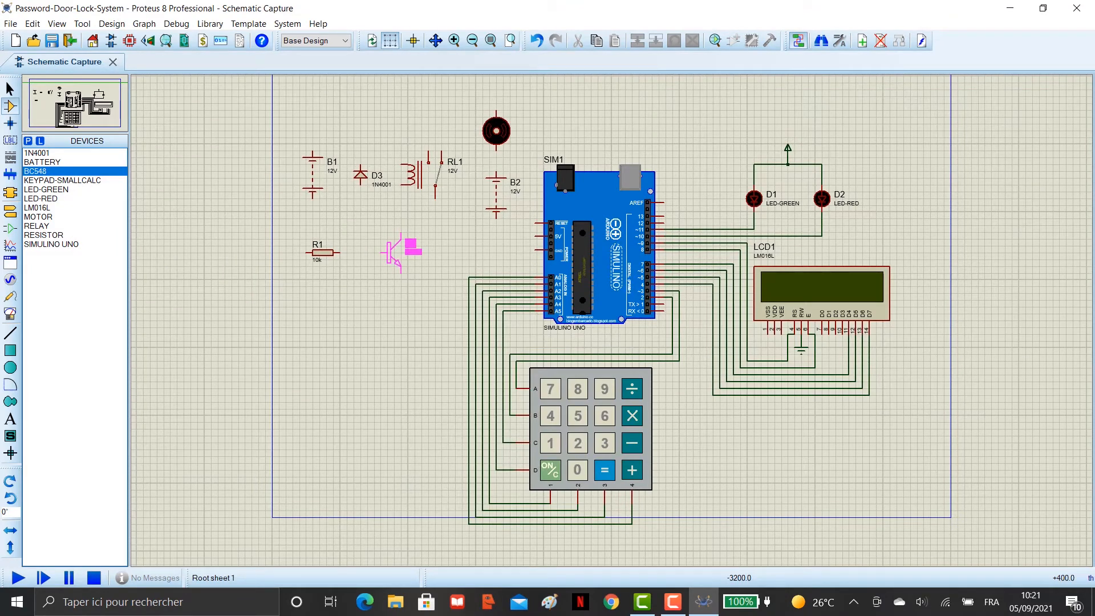
pyautogui.click(388, 252)
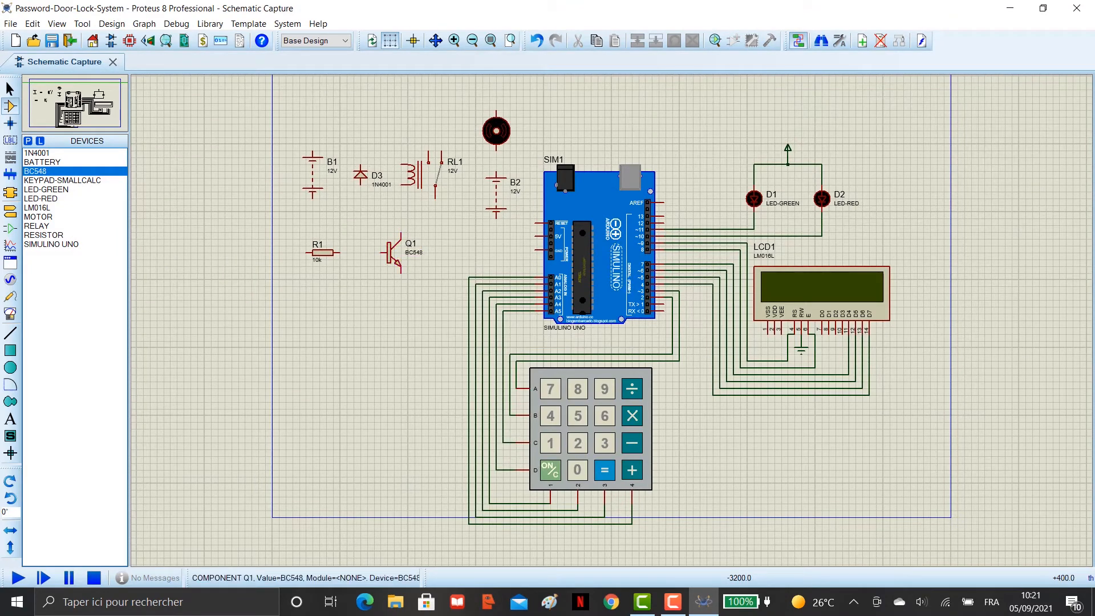
# Wire the transistor's base to resistor R1, and route R1's other end over the top of the circuit to Arduino pin 12
pyautogui.click(380, 252)
pyautogui.click(341, 251)
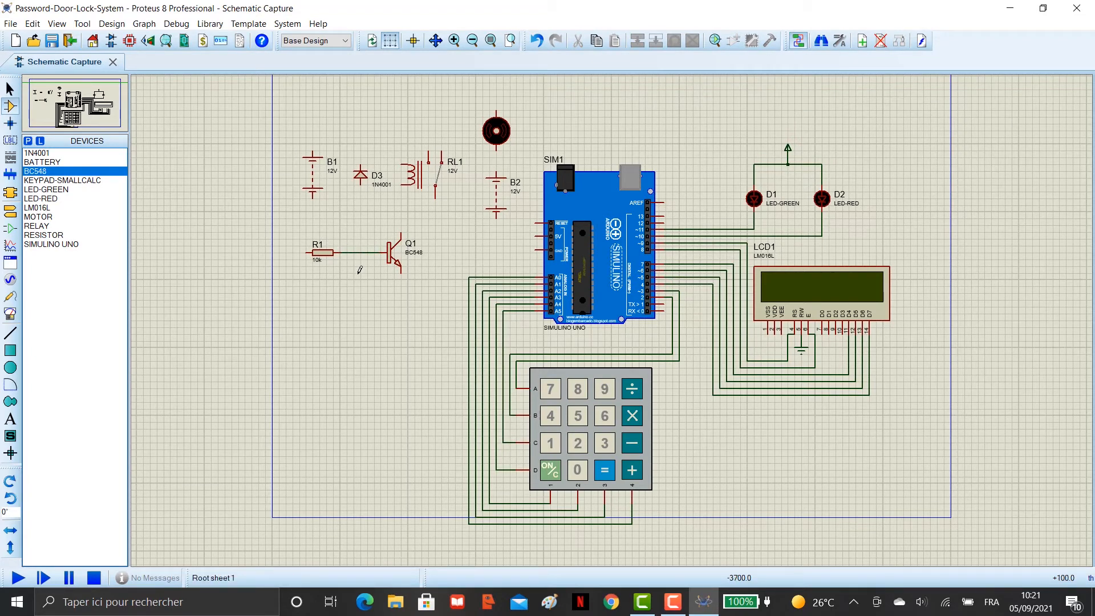
pyautogui.click(666, 222)
pyautogui.click(679, 90)
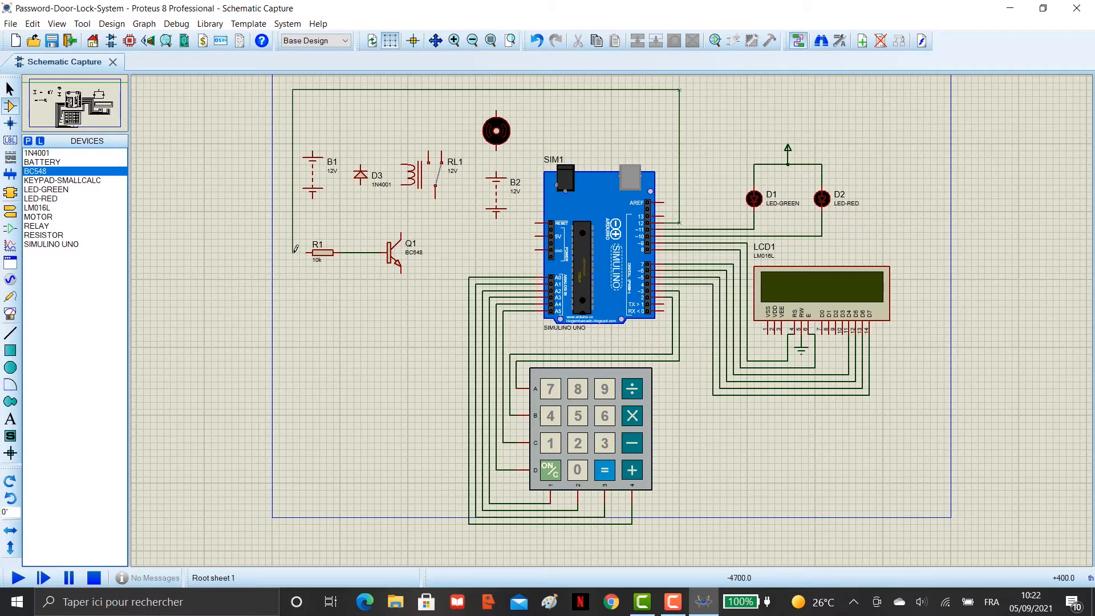
pyautogui.click(311, 252)
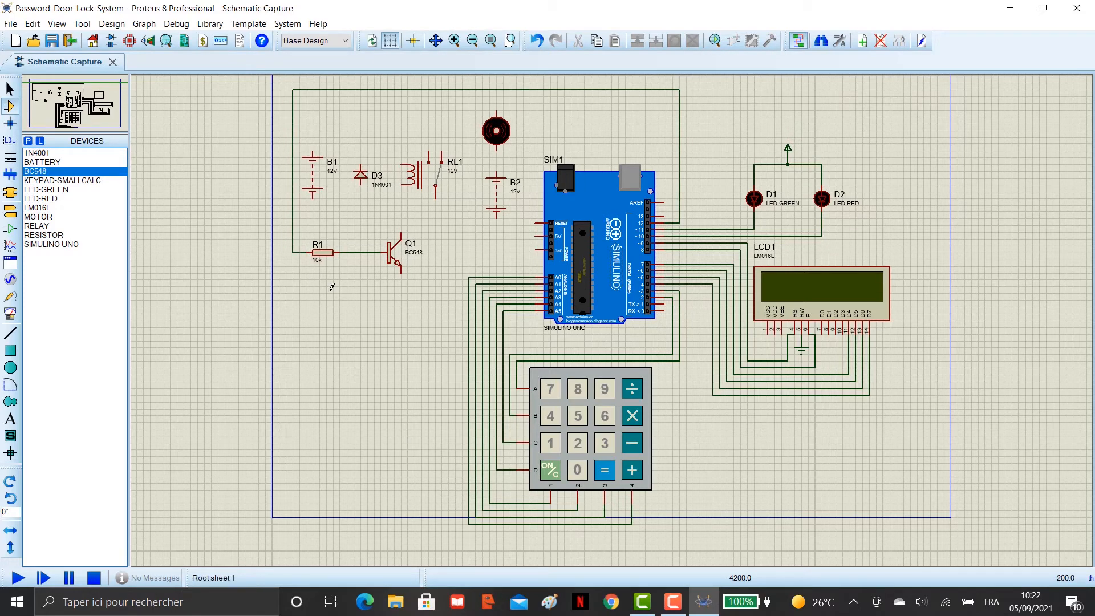
# Add GROUND terminals to battery B1's lower terminal and below transistor Q1, wiring the latter to Q1's emitter
pyautogui.click(11, 211)
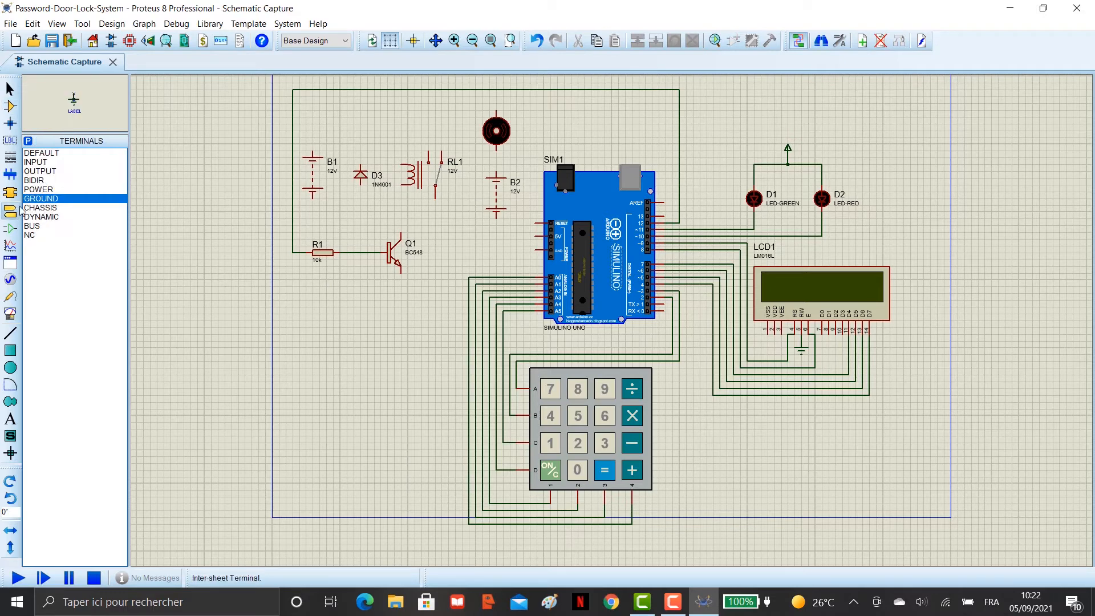
pyautogui.click(317, 209)
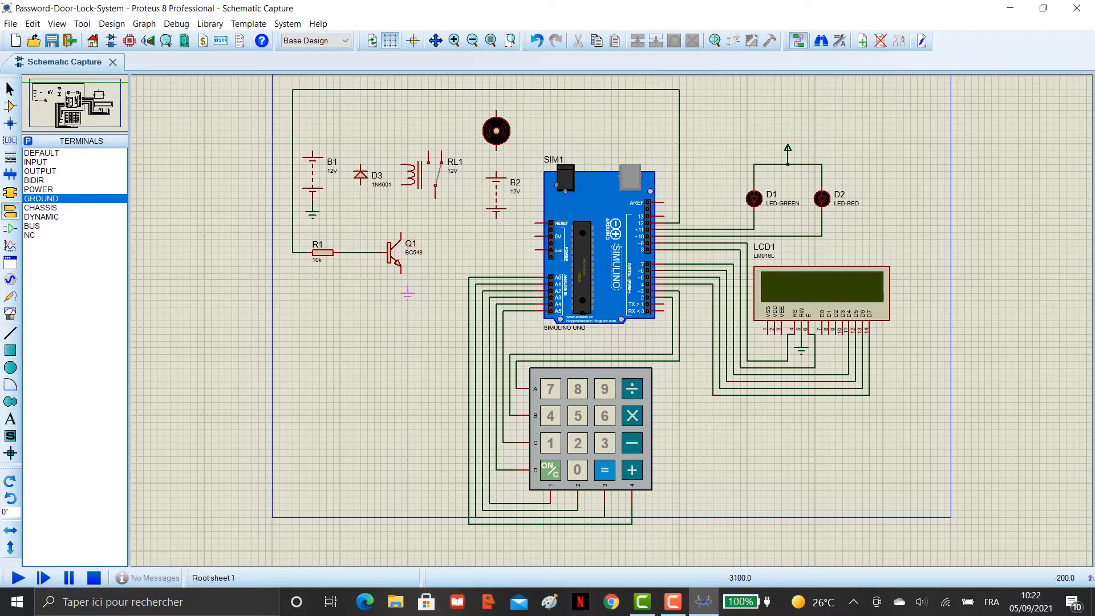
pyautogui.click(401, 301)
pyautogui.click(401, 295)
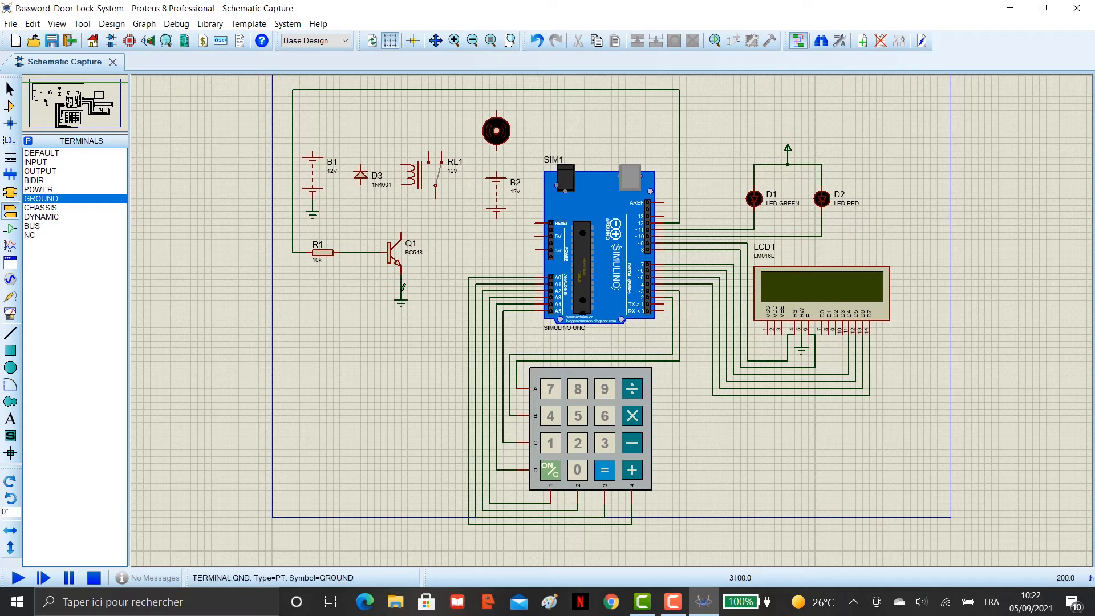
pyautogui.click(400, 266)
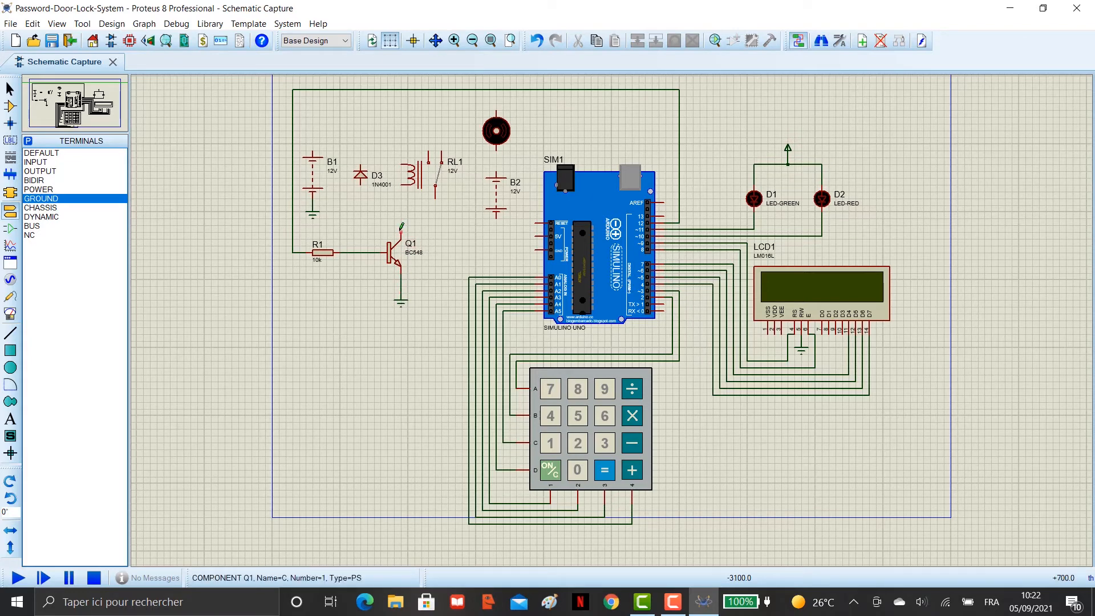
# Wire the collector of transistor Q1 to the lower coil terminal of relay RL1
pyautogui.click(401, 228)
pyautogui.click(404, 181)
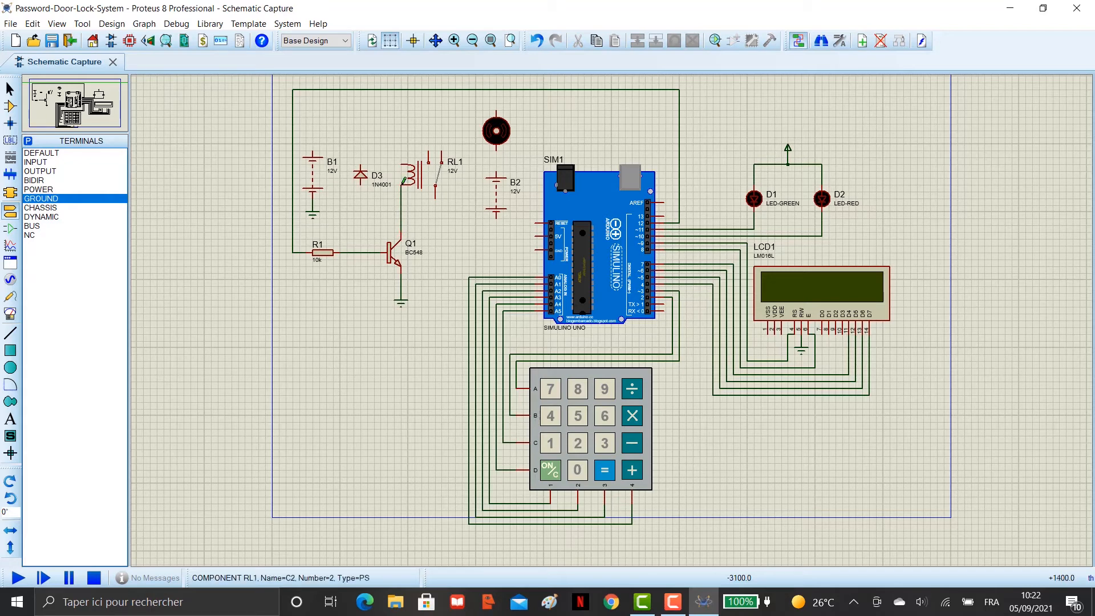
# Wire relay RL1's upper coil terminal to battery B1's upper terminal, and connect diode D3 in parallel with the relay coil
pyautogui.click(401, 144)
pyautogui.click(313, 143)
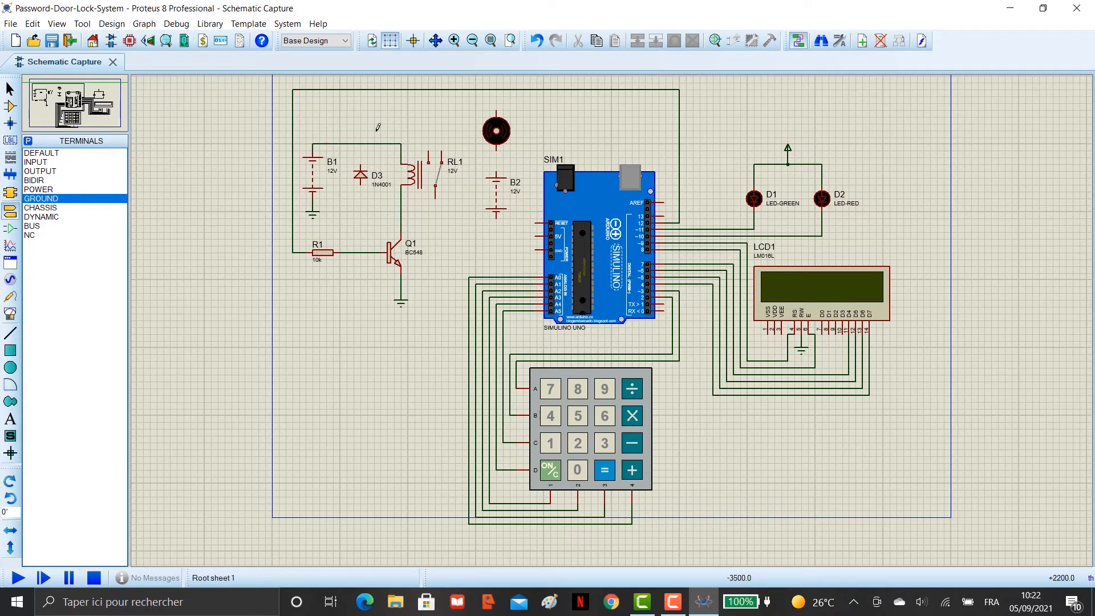
pyautogui.click(361, 161)
pyautogui.click(361, 143)
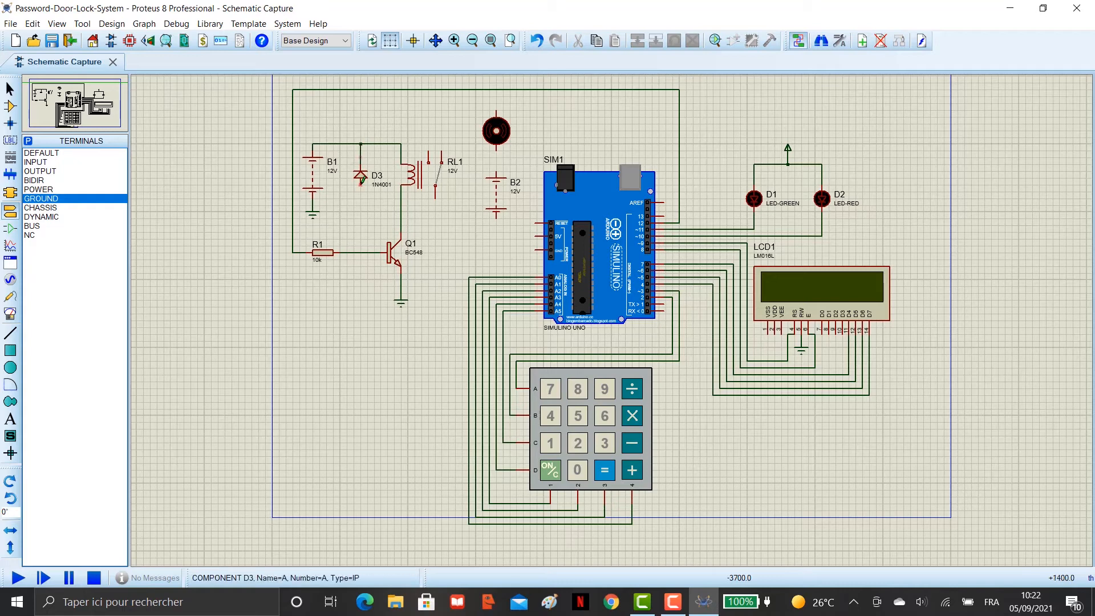
pyautogui.click(361, 182)
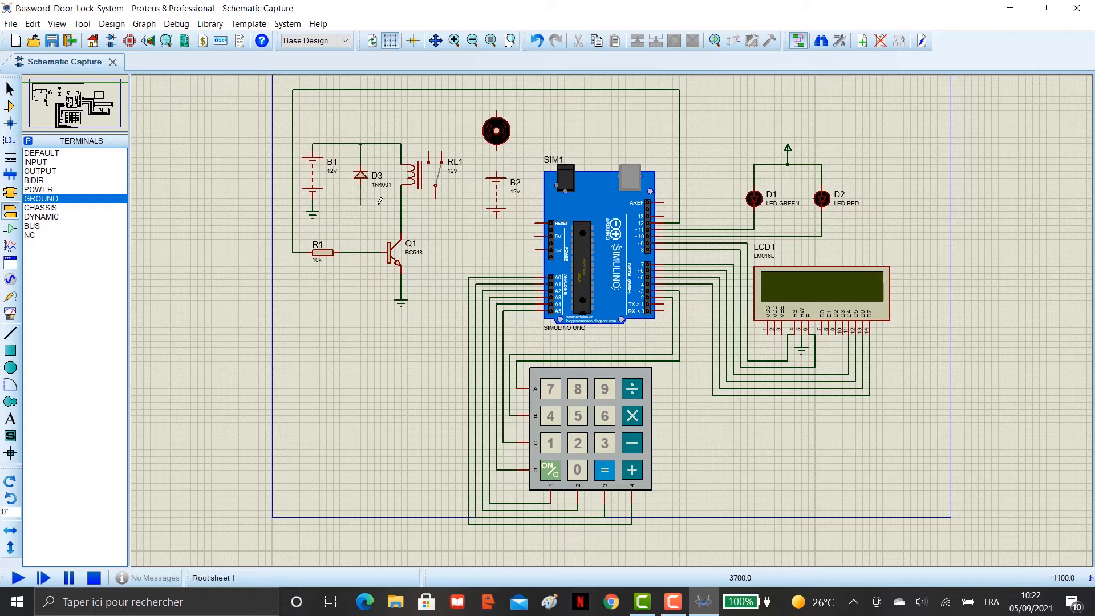
pyautogui.click(400, 204)
pyautogui.click(401, 211)
# Wire the motor between RL1's NO contact and battery B2's upper terminal, and RL1's common contact to B2's lower terminal
pyautogui.click(496, 107)
pyautogui.click(429, 150)
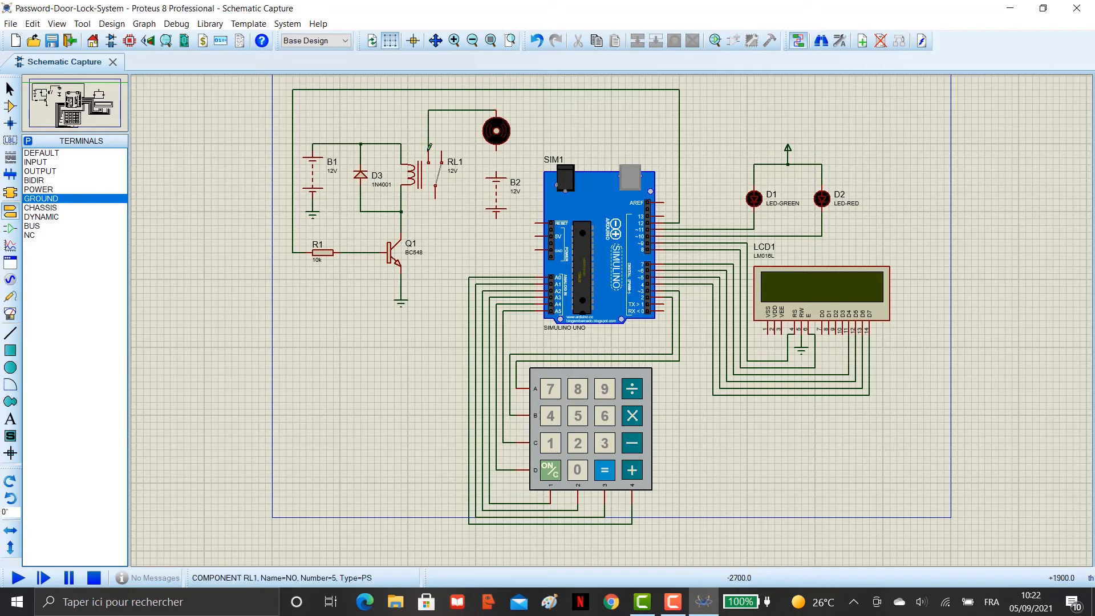
pyautogui.click(435, 196)
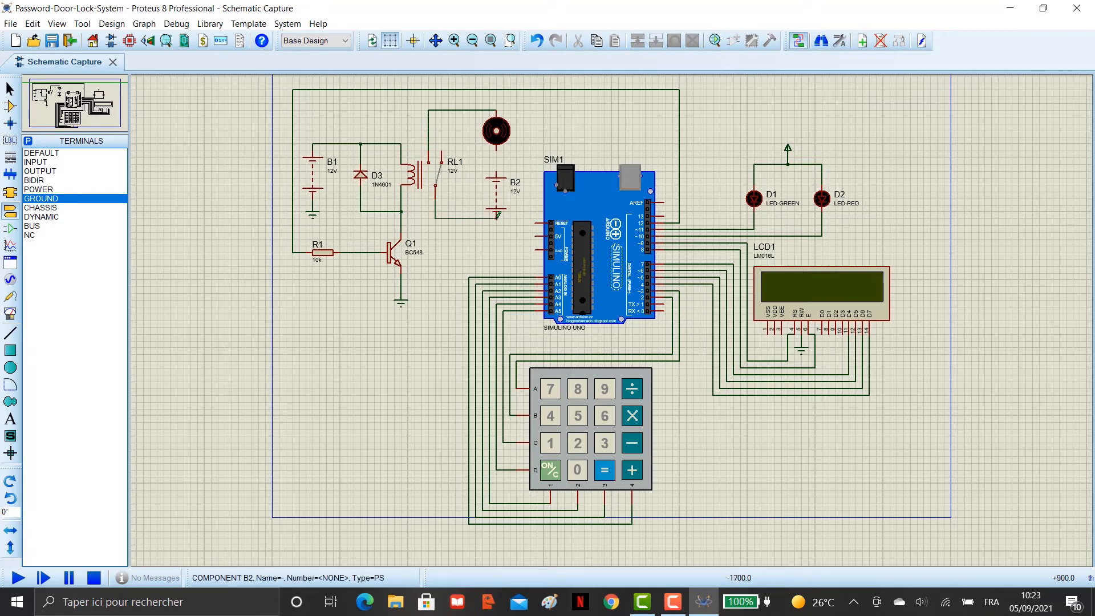
pyautogui.click(496, 215)
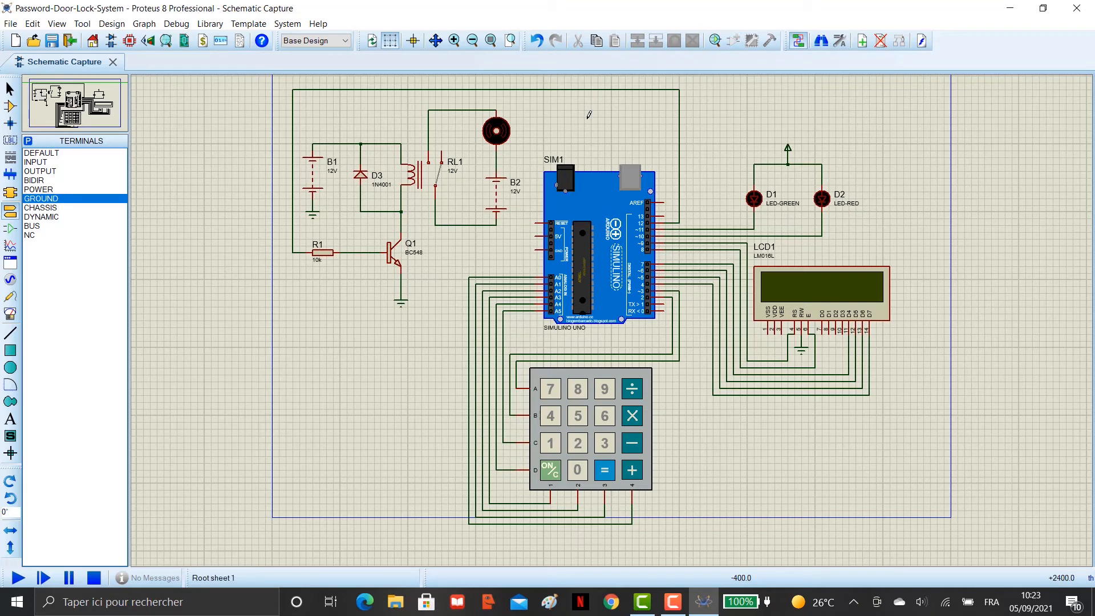
# Set the voltage of battery B2, below the motor, to 9V
pyautogui.doubleClick(500, 186)
pyautogui.moveTo(469, 209); pyautogui.dragTo(452, 207)
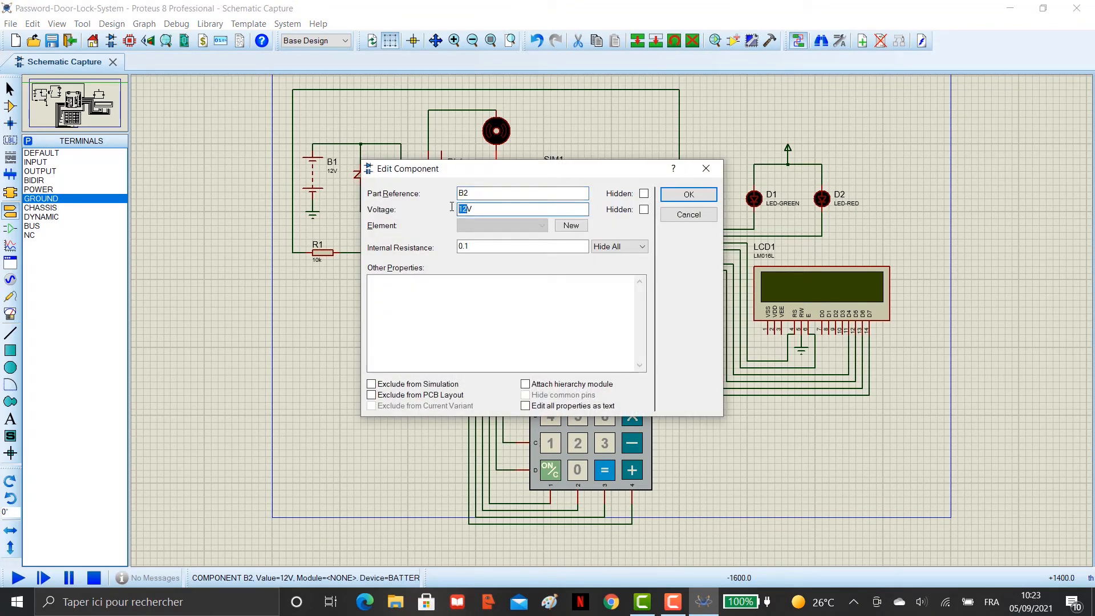
pyautogui.write('9V')
pyautogui.click(679, 194)
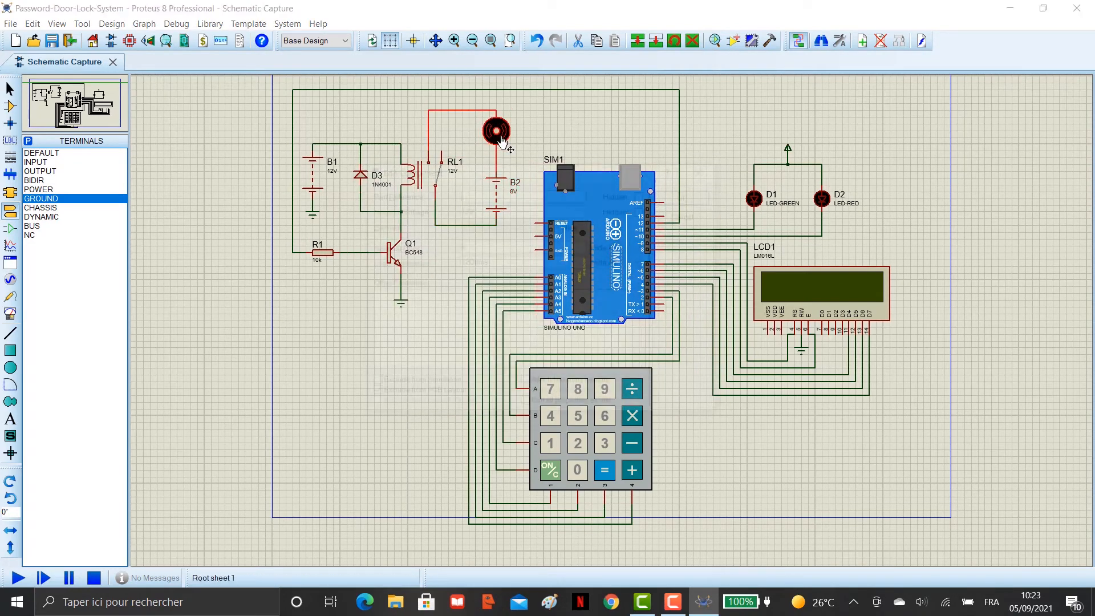
# Set the nominal voltage of the DC motor above battery B2 to 9V
pyautogui.doubleClick(493, 134)
pyautogui.moveTo(468, 209); pyautogui.dragTo(450, 209)
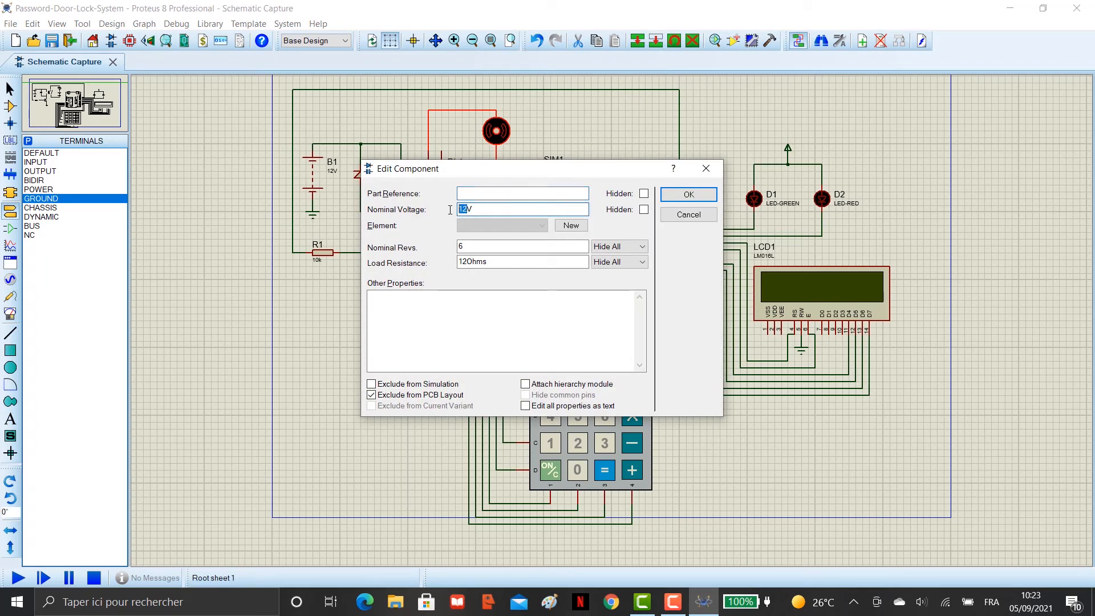
pyautogui.write('9V')
pyautogui.click(681, 194)
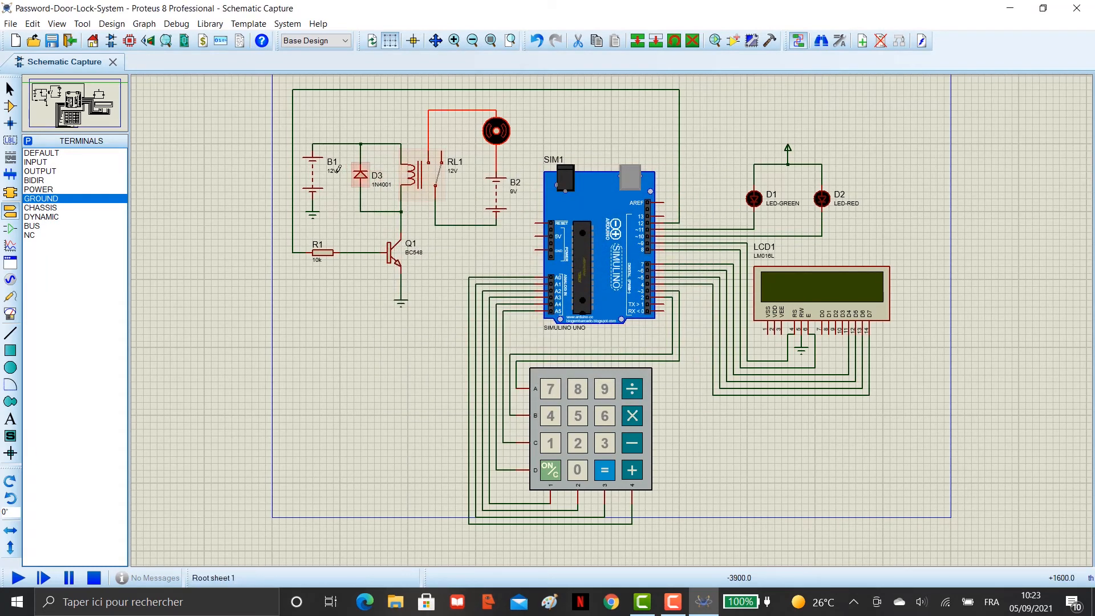
# Set the voltage of battery B1, beside diode D3, to 9V
pyautogui.doubleClick(309, 173)
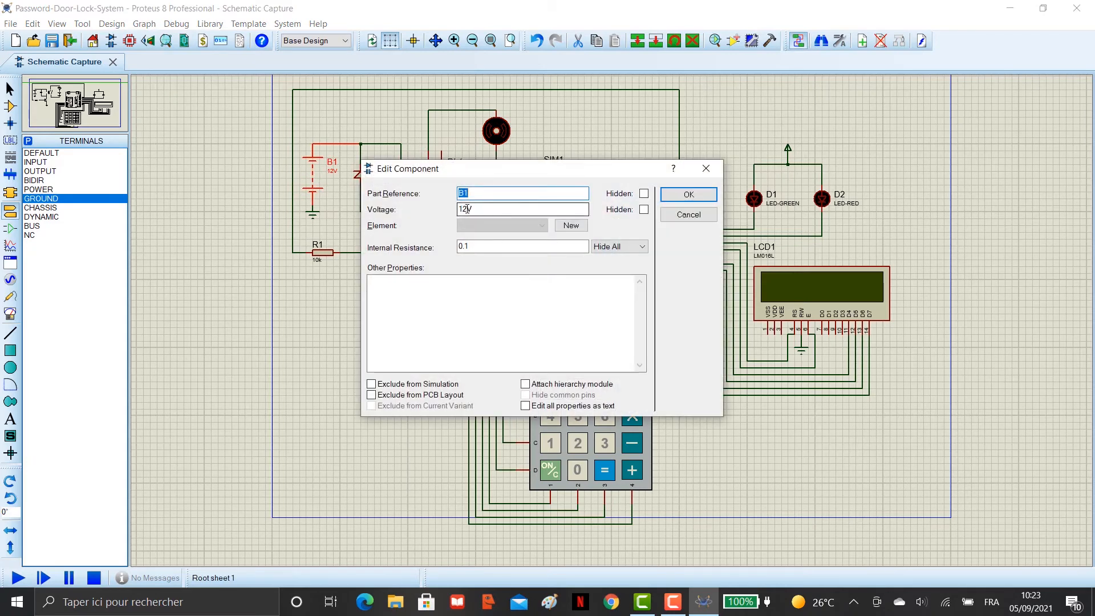
pyautogui.moveTo(469, 208); pyautogui.dragTo(446, 208)
pyautogui.write('9V')
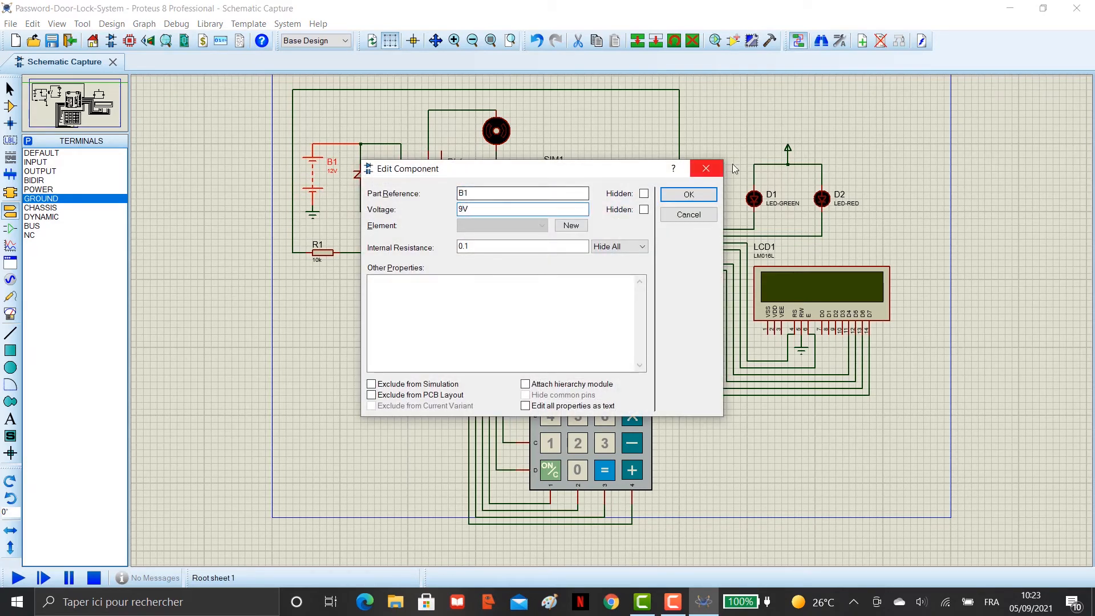
pyautogui.click(689, 196)
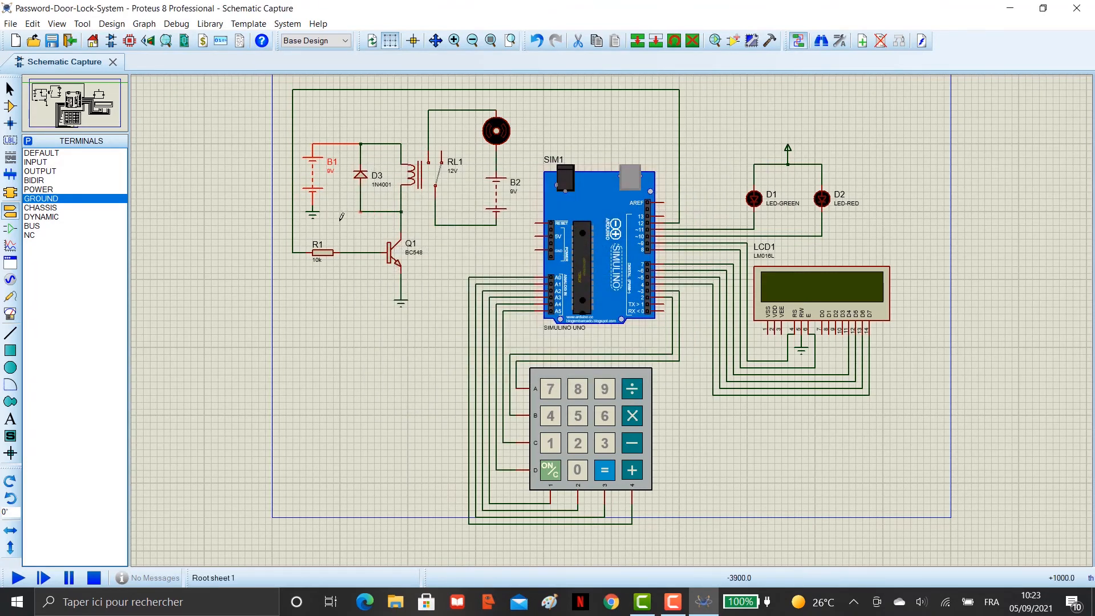
# Set the resistance of base resistor R1 to 1k
pyautogui.doubleClick(322, 252)
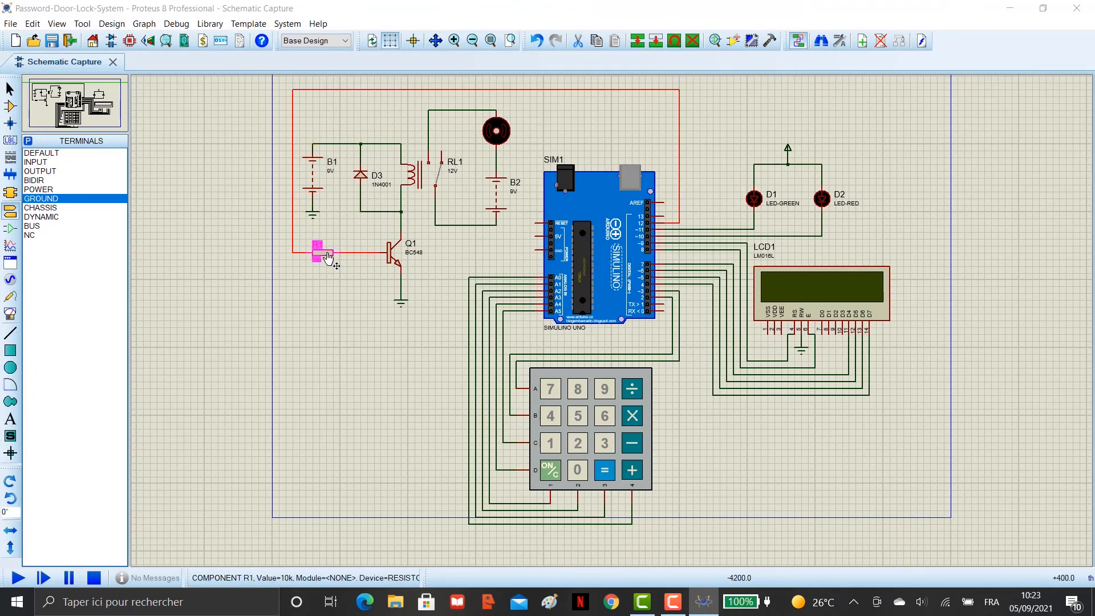
pyautogui.click(467, 210)
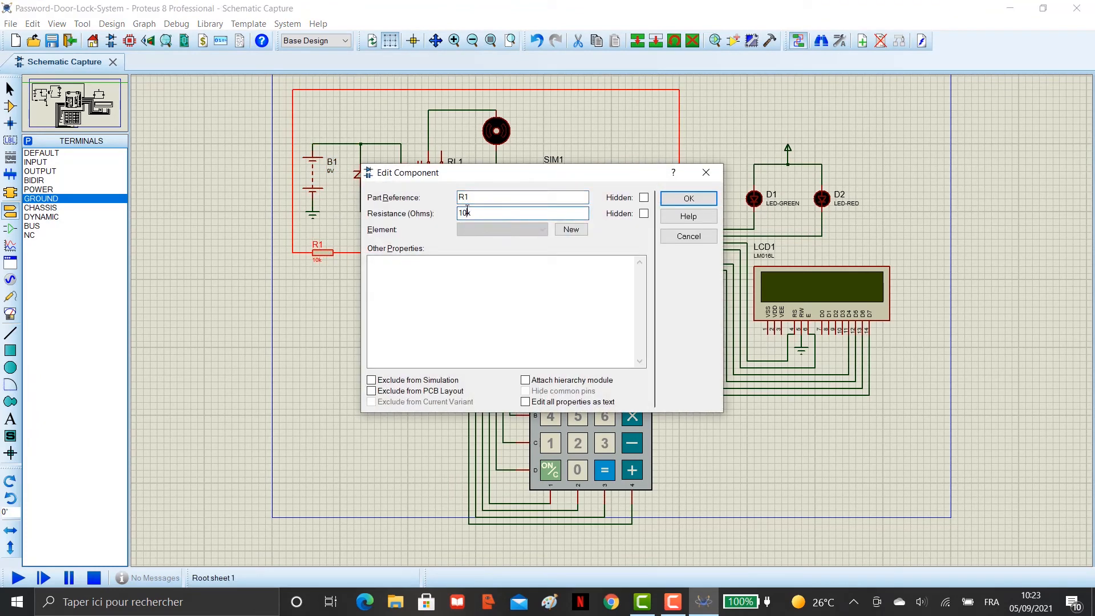
pyautogui.press('BackSpace')
pyautogui.click(687, 198)
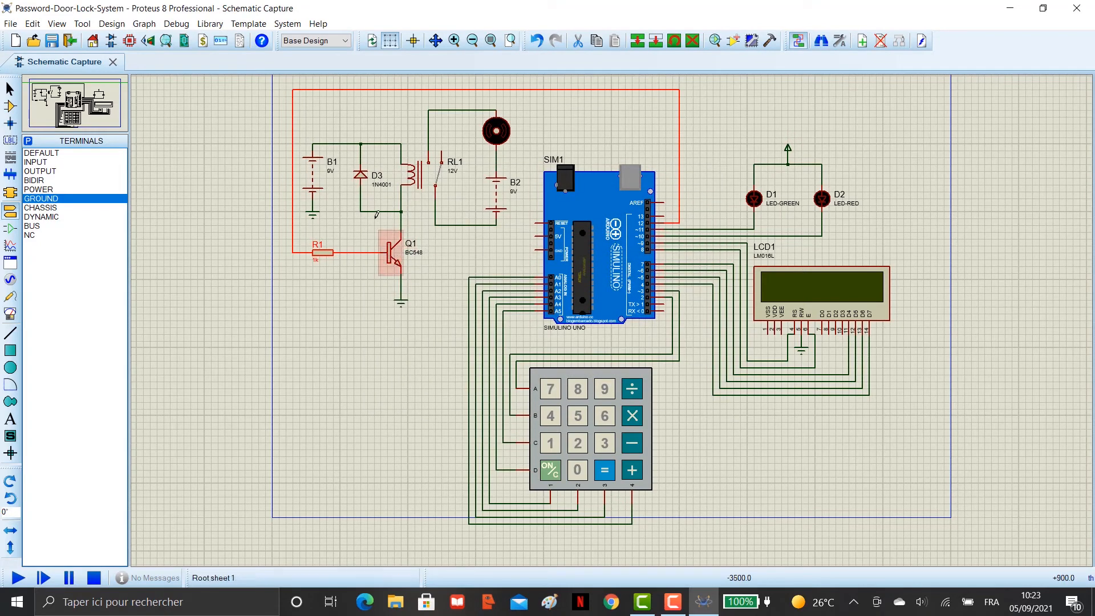
# Check the component properties of transistor Q1, diode D3 and battery B1 without changing them
pyautogui.doubleClick(391, 251)
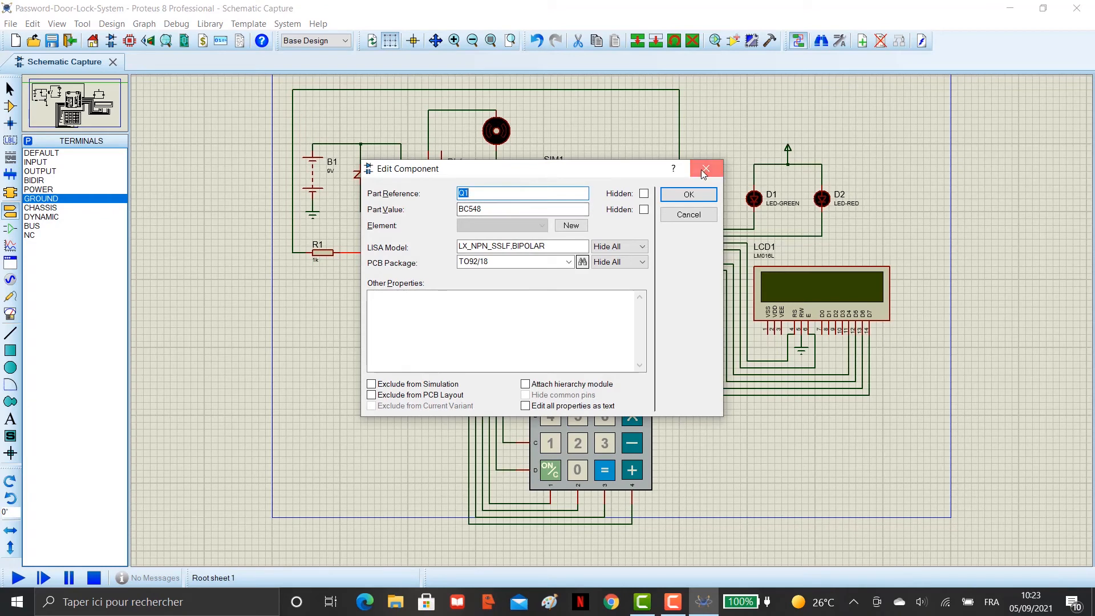
pyautogui.click(706, 169)
pyautogui.doubleClick(360, 181)
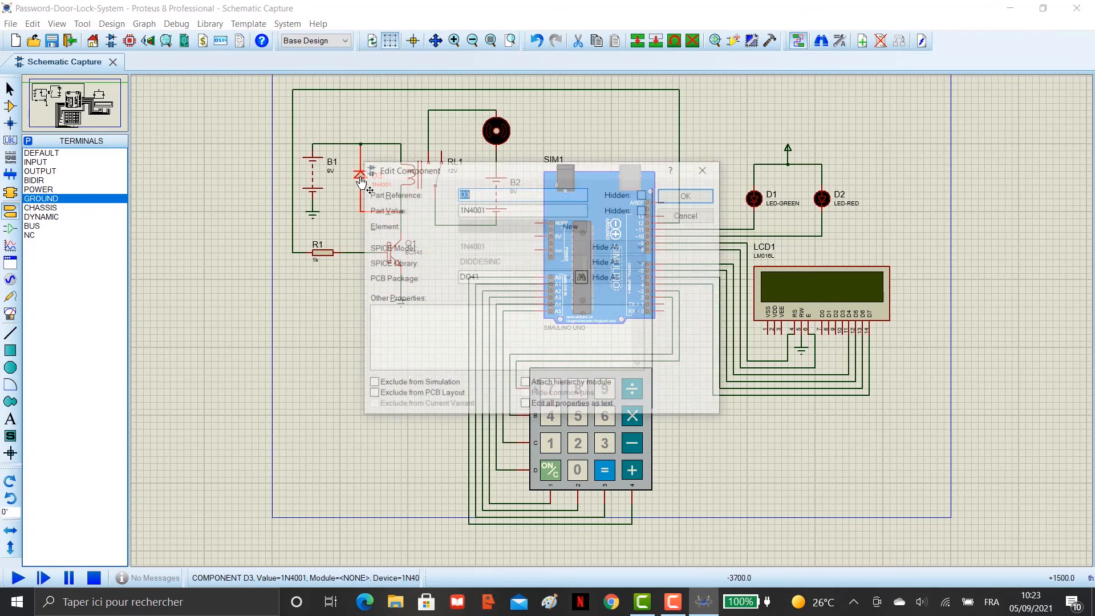
pyautogui.click(705, 168)
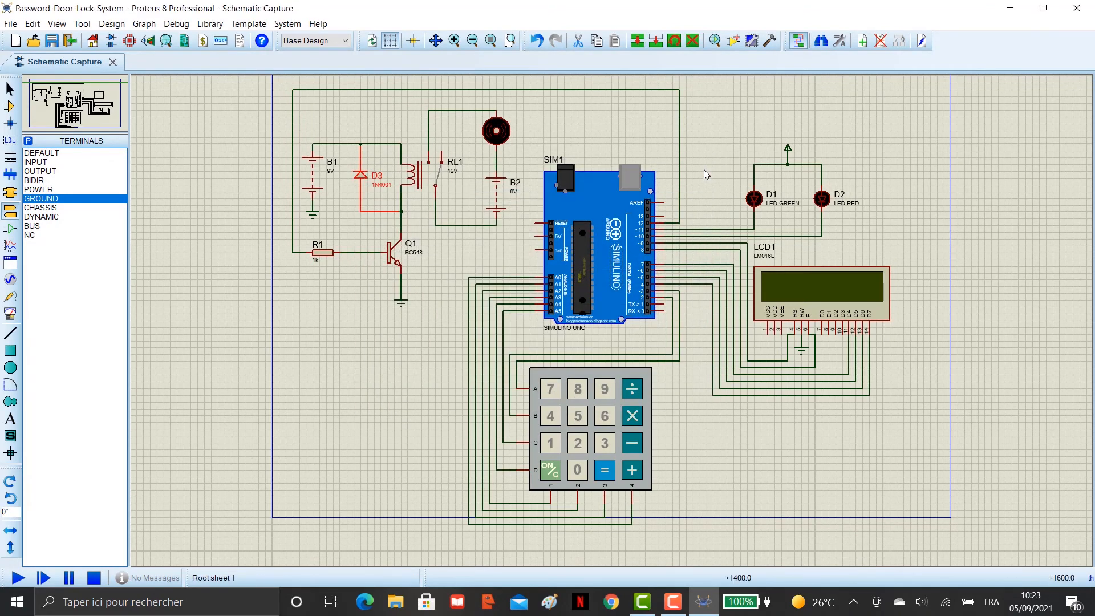
pyautogui.doubleClick(310, 192)
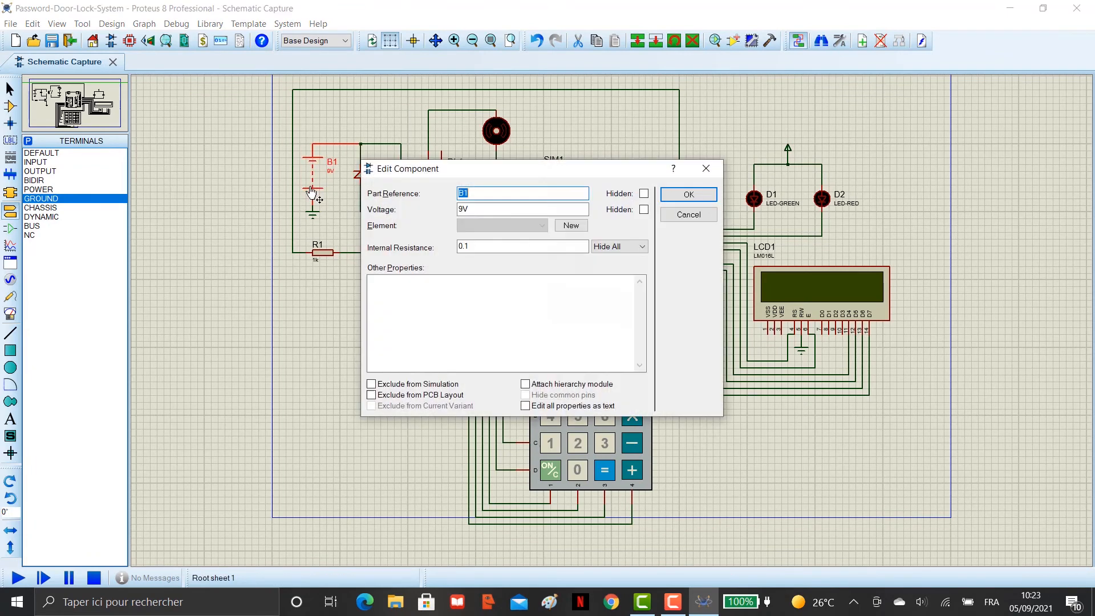
pyautogui.click(705, 168)
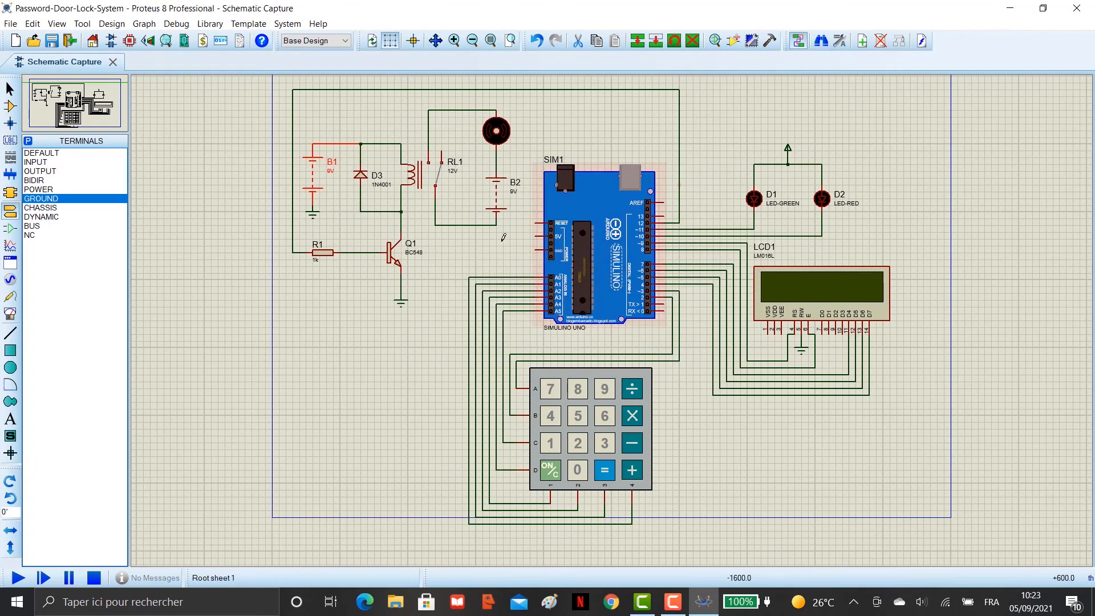
# Set the component value of relay RL1 to 9V
pyautogui.doubleClick(440, 179)
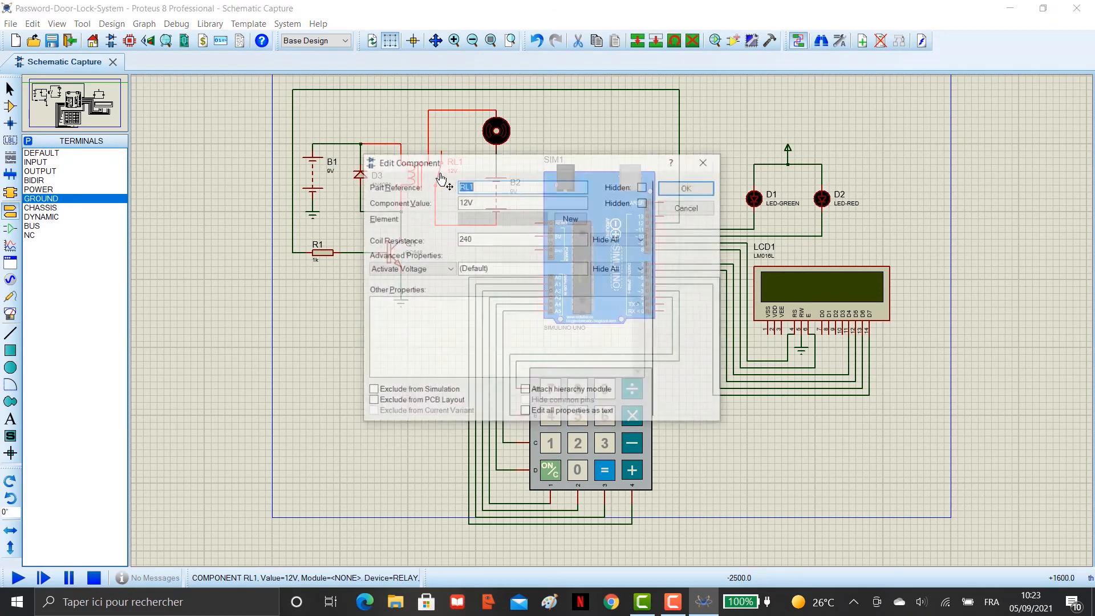
pyautogui.moveTo(467, 201); pyautogui.dragTo(455, 200)
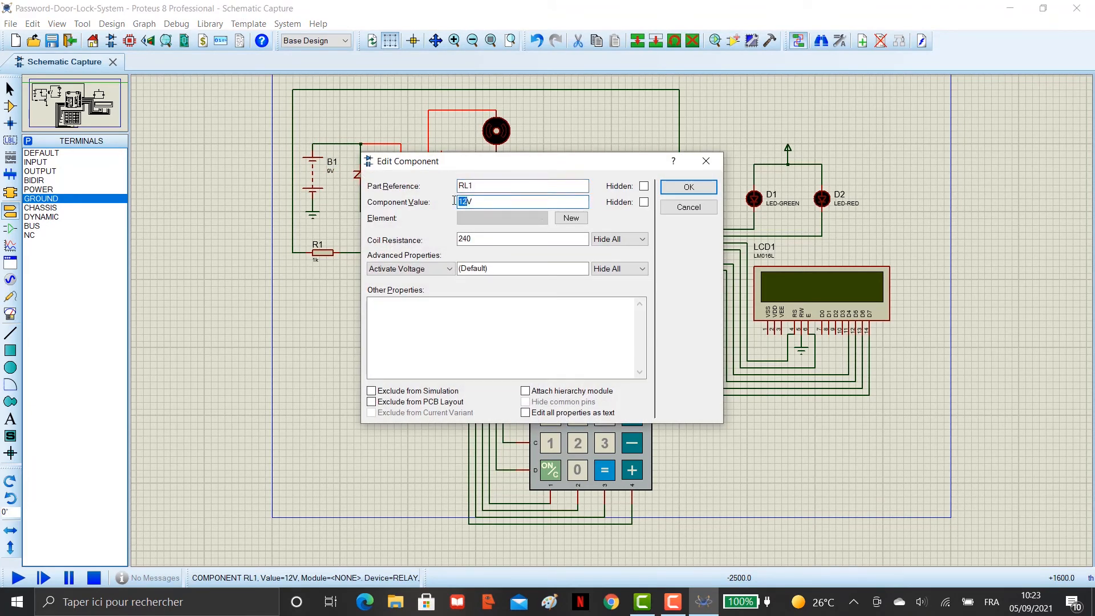
pyautogui.write('9V')
pyautogui.click(688, 188)
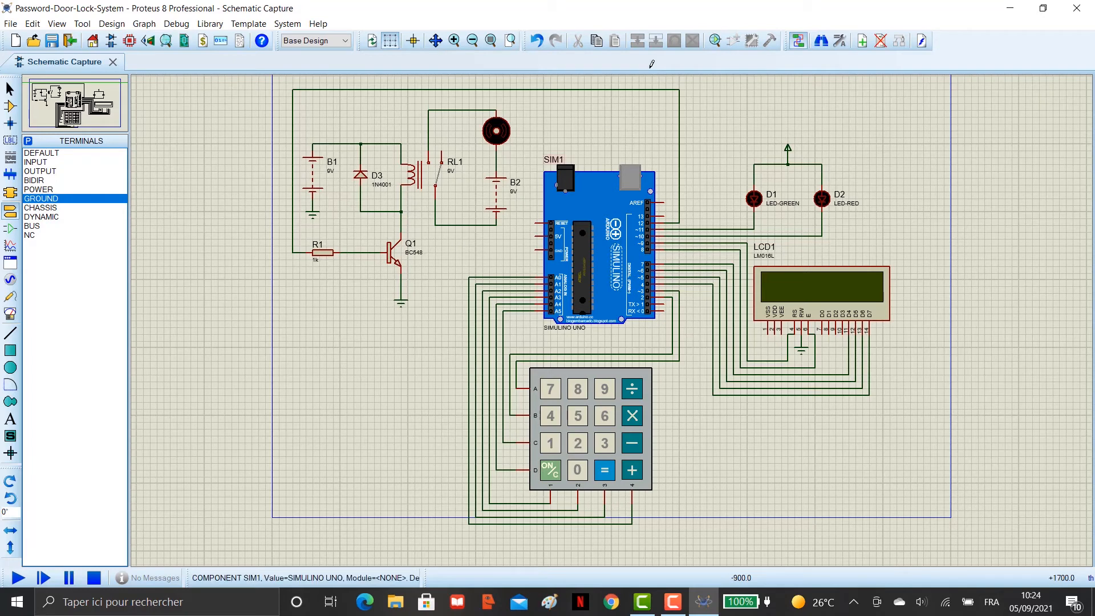
# Label the power terminal above LEDs D1 and D2 as Vcc
pyautogui.click(787, 150)
pyautogui.click(788, 152)
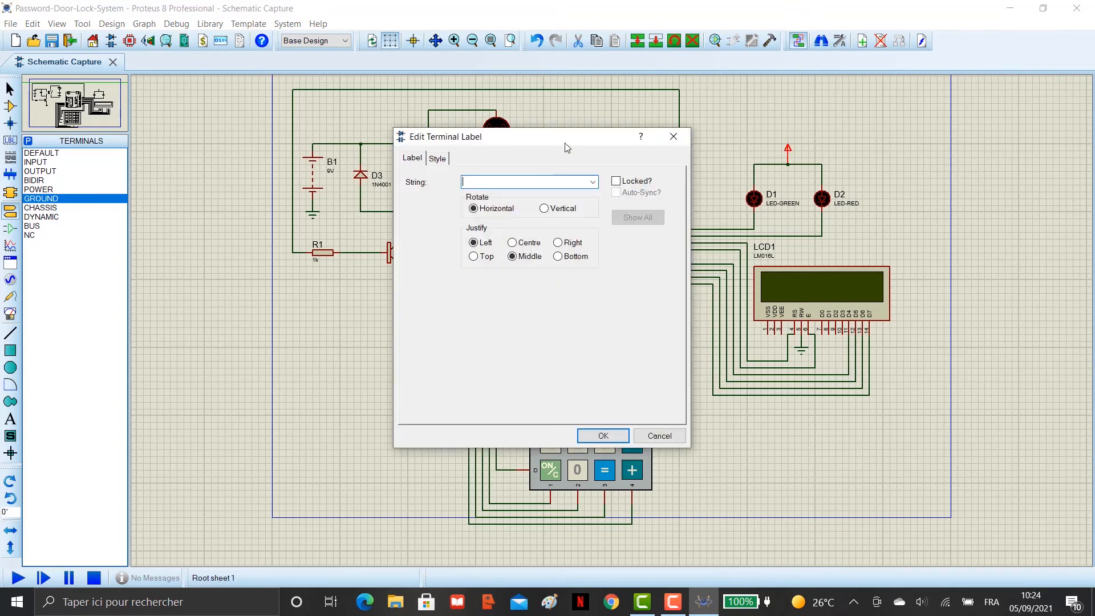
pyautogui.write('Vcc')
pyautogui.click(591, 437)
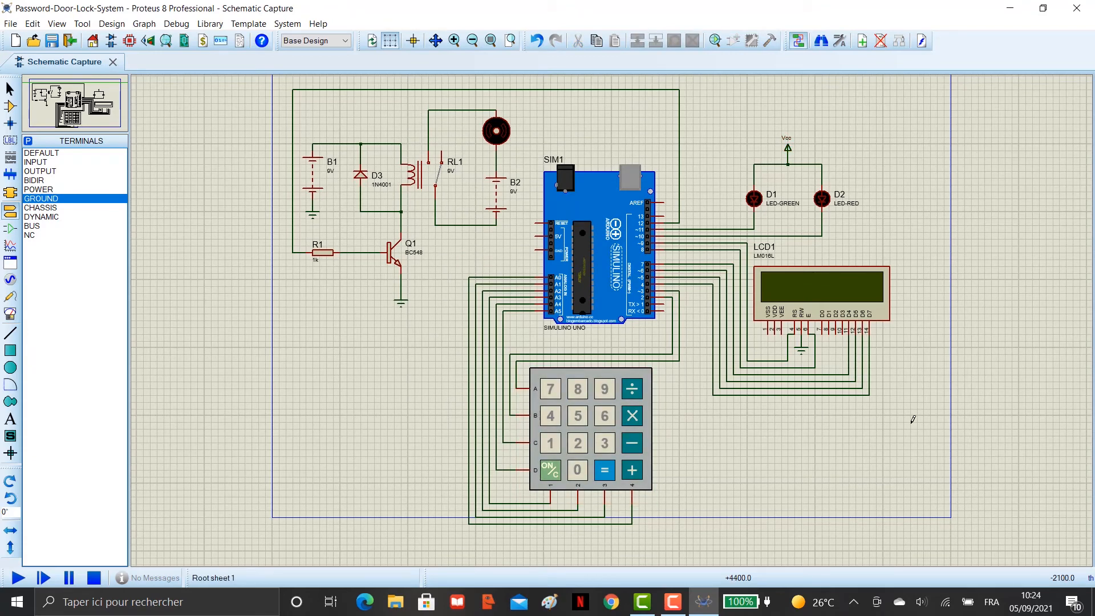
# Open the Password-Based-Door-Lock-System sketch in Arduino from the Password-Door-Lock-System desktop folder and dismiss the update offer
pyautogui.click(1017, 10)
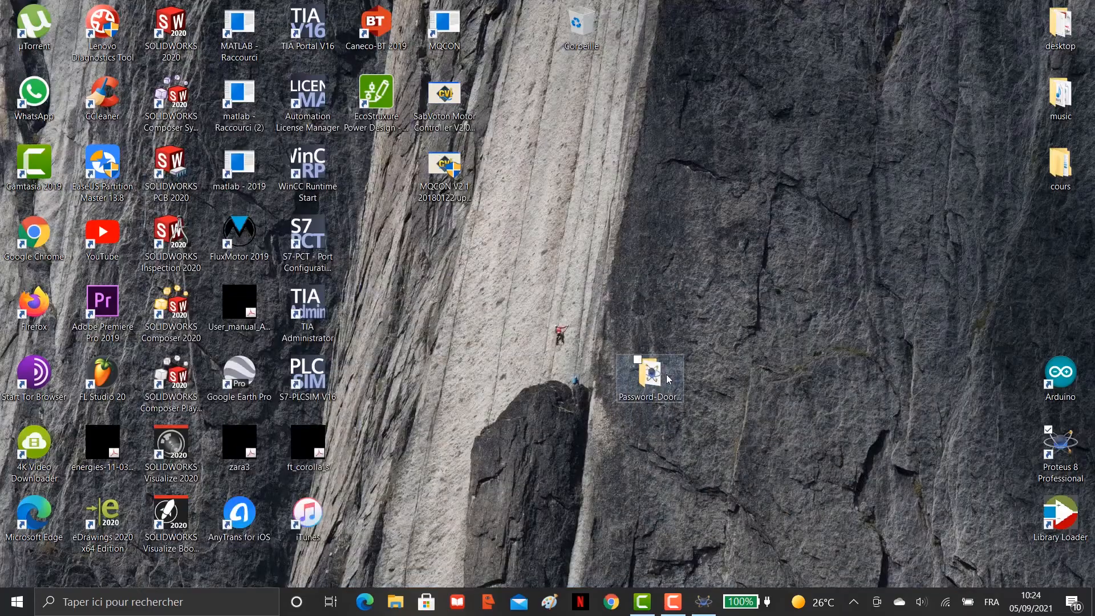
pyautogui.doubleClick(650, 376)
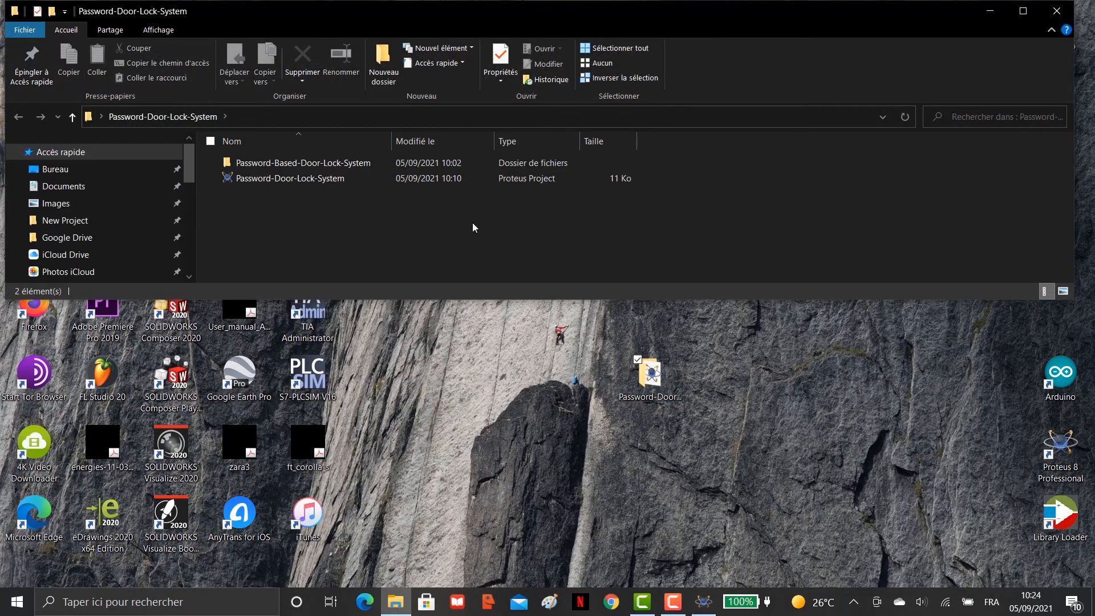
pyautogui.doubleClick(323, 166)
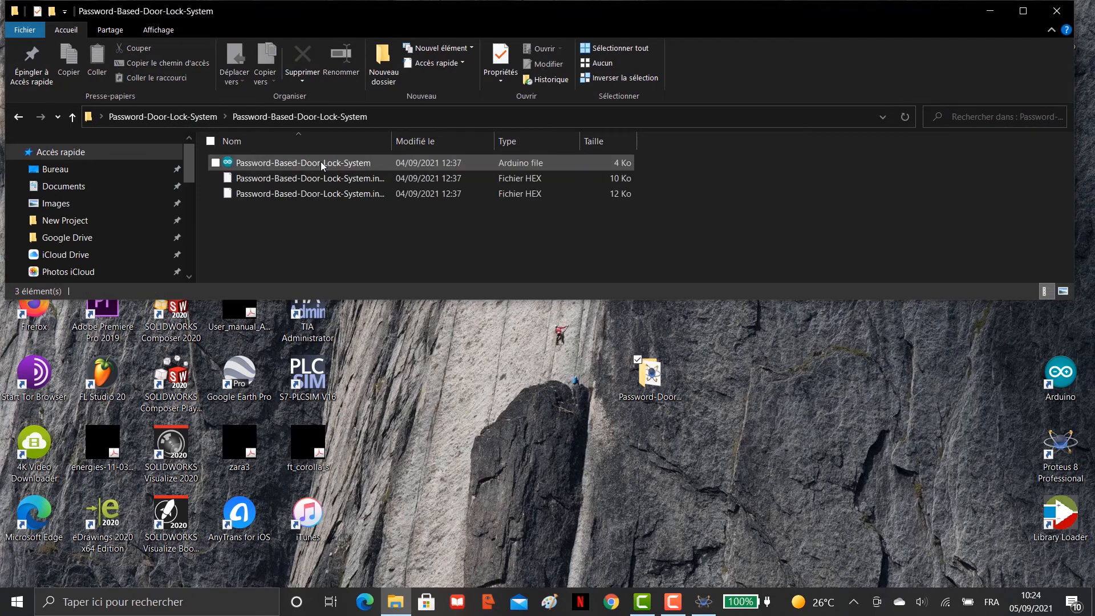
pyautogui.doubleClick(320, 162)
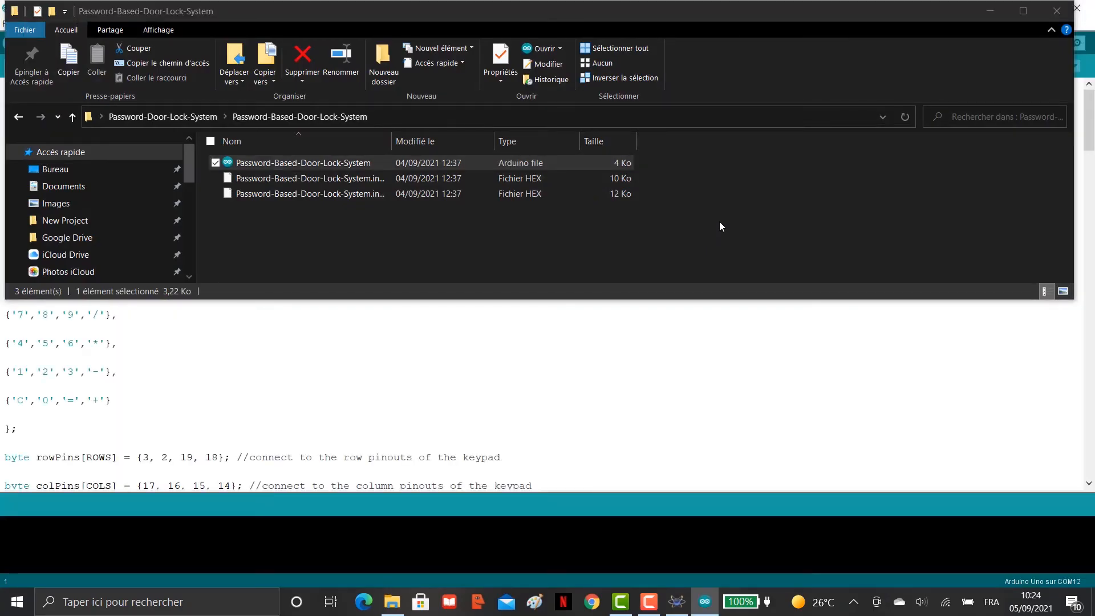
pyautogui.click(989, 11)
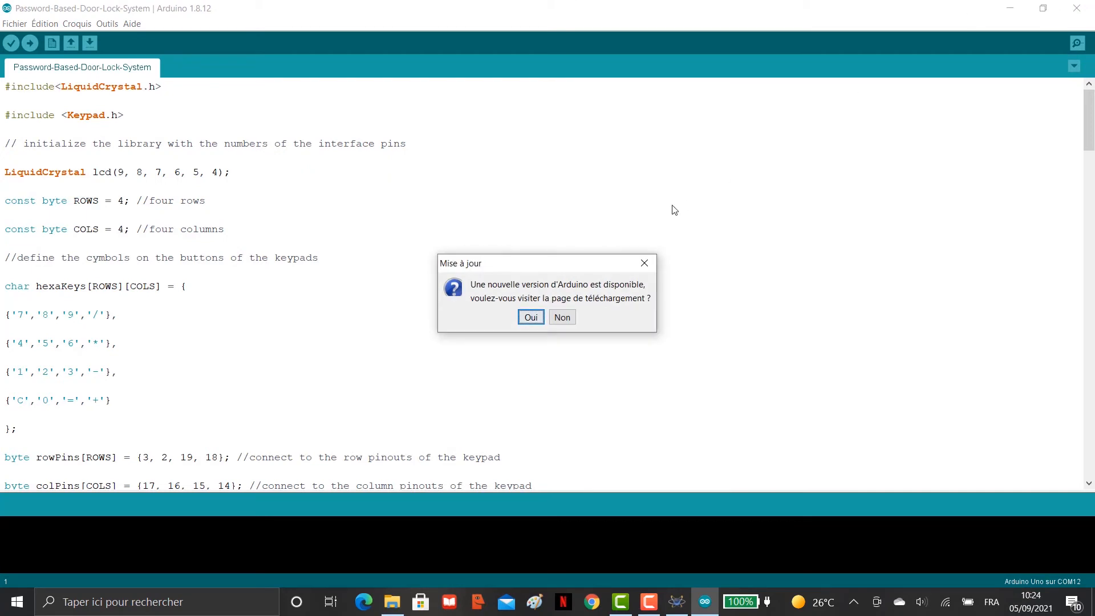
pyautogui.click(644, 262)
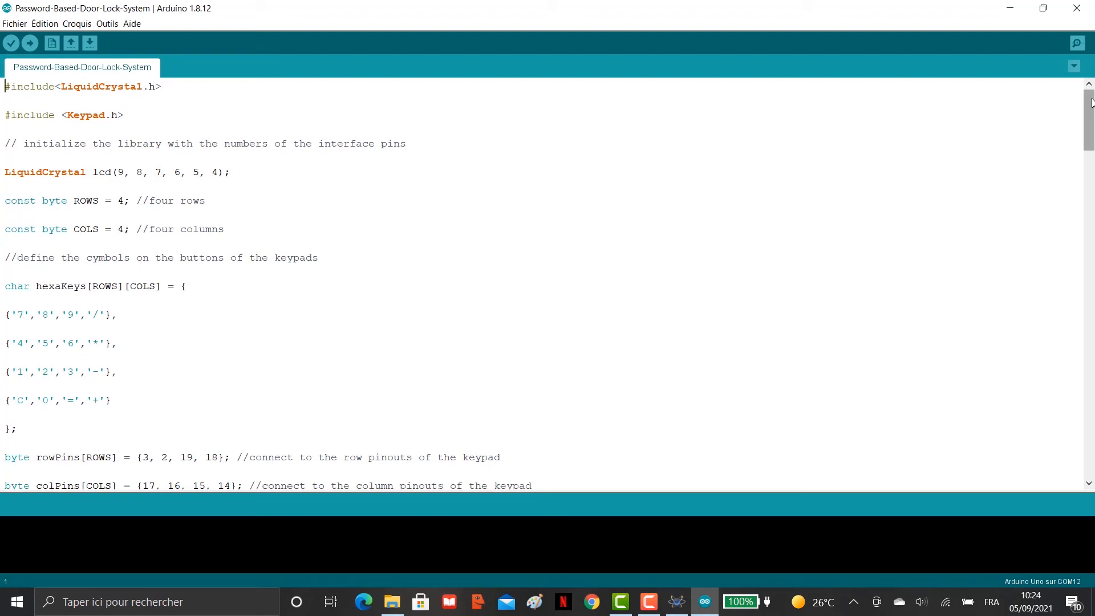
# Open the library manager and search it for "key" to look for the keypad library
pyautogui.moveTo(1091, 103)
pyautogui.mouseDown()
pyautogui.moveTo(1091, 433)
pyautogui.moveTo(1092, 98)
pyautogui.mouseUp()
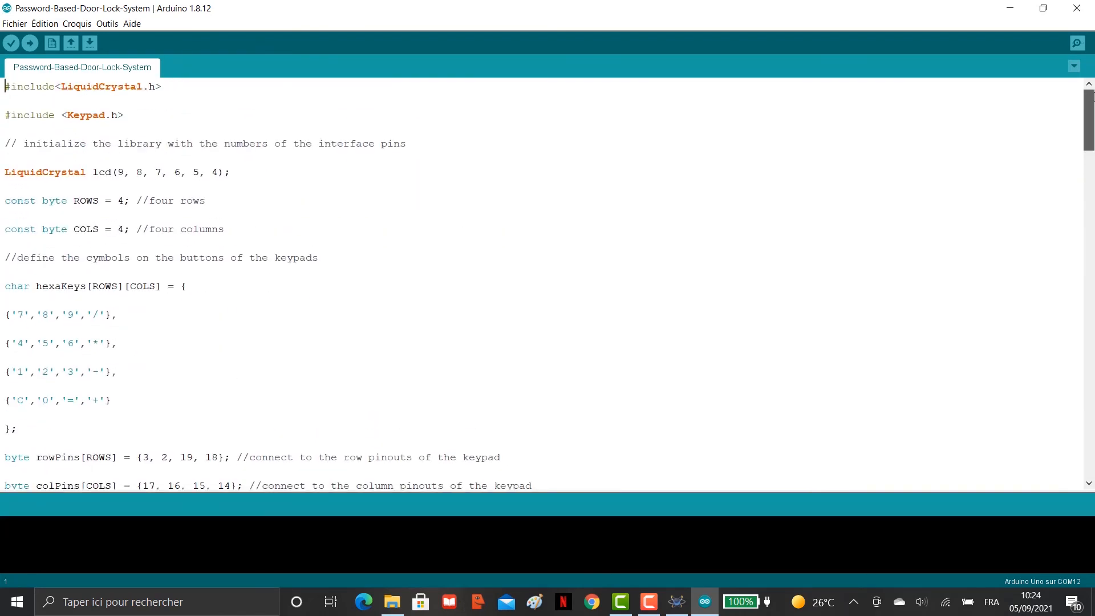
pyautogui.click(107, 24)
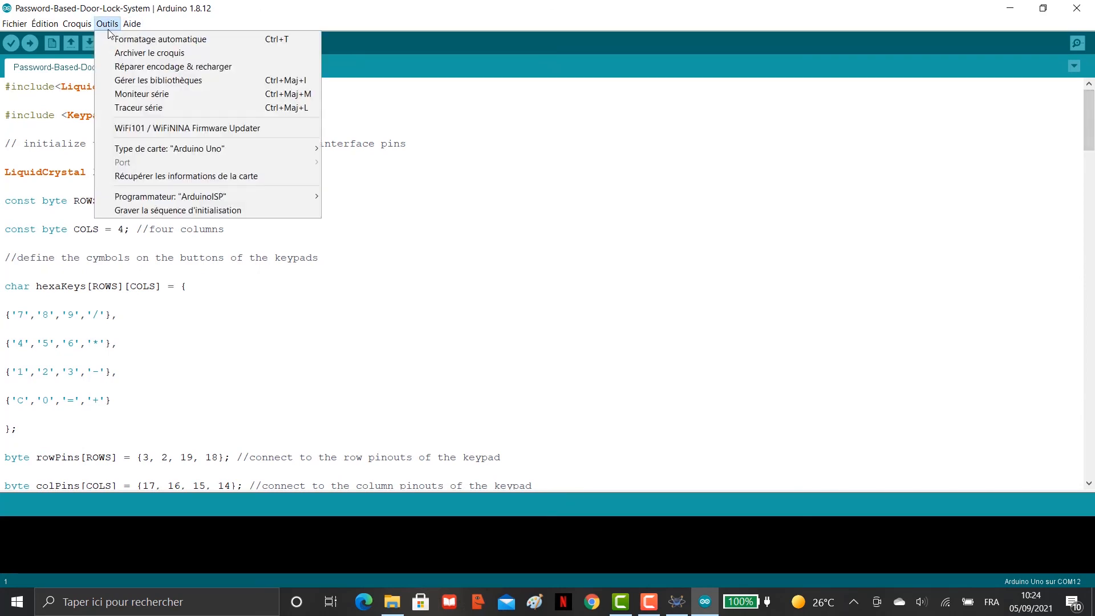
pyautogui.moveTo(77, 23)
pyautogui.moveTo(182, 114)
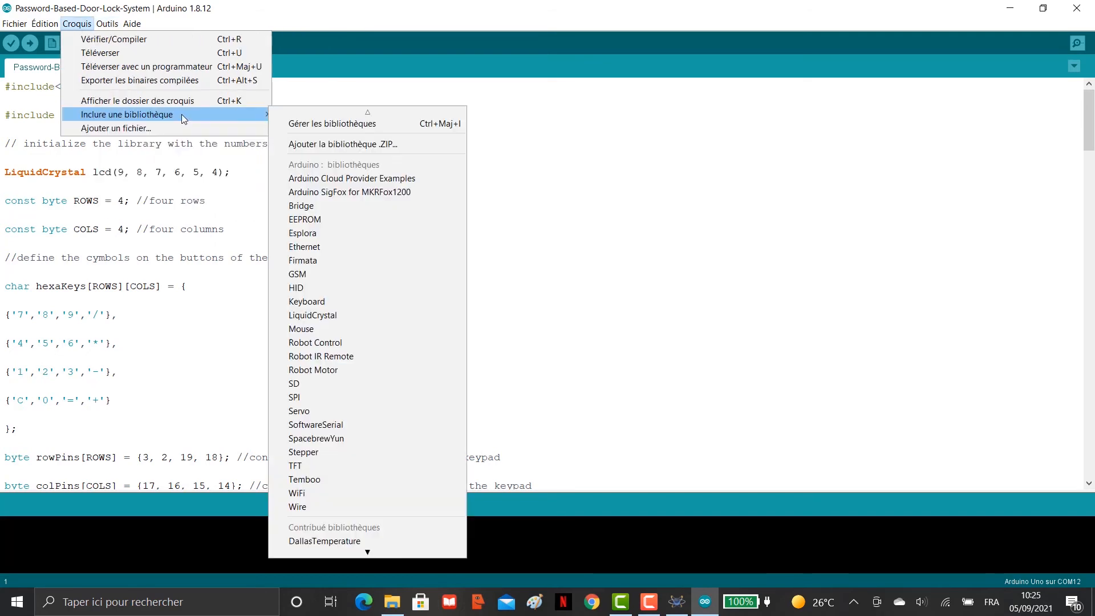
pyautogui.click(309, 122)
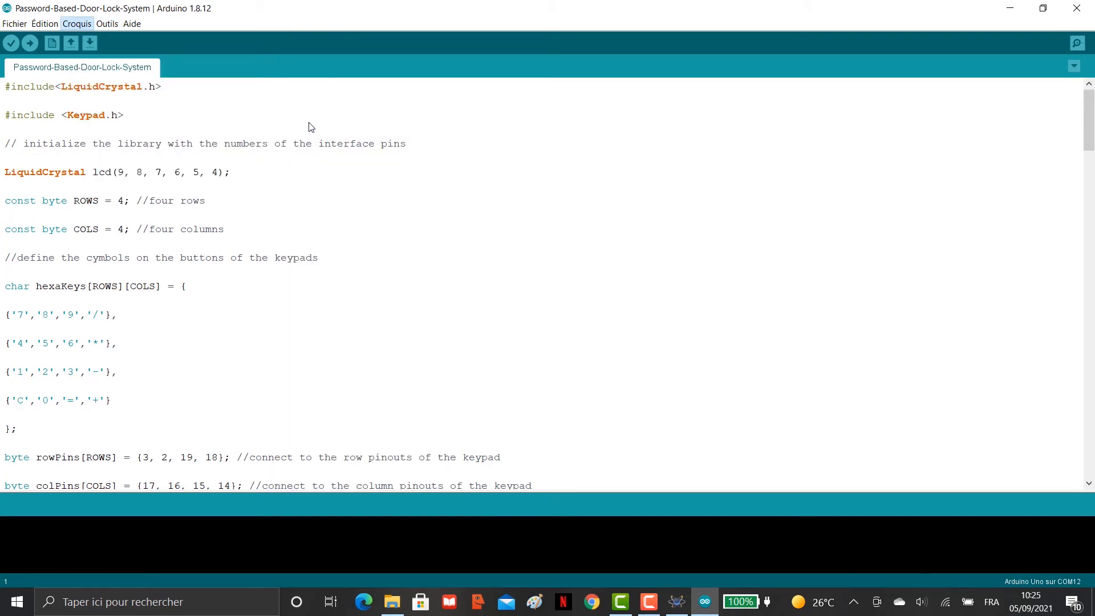
pyautogui.click(563, 165)
pyautogui.write('key')
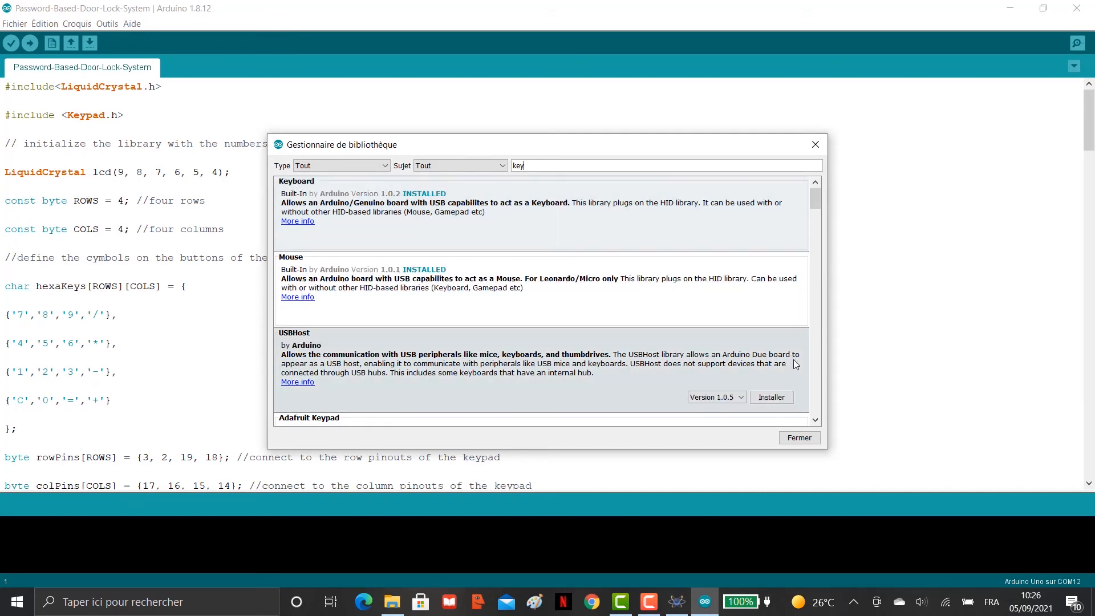
pyautogui.scroll(-1, 794, 419)
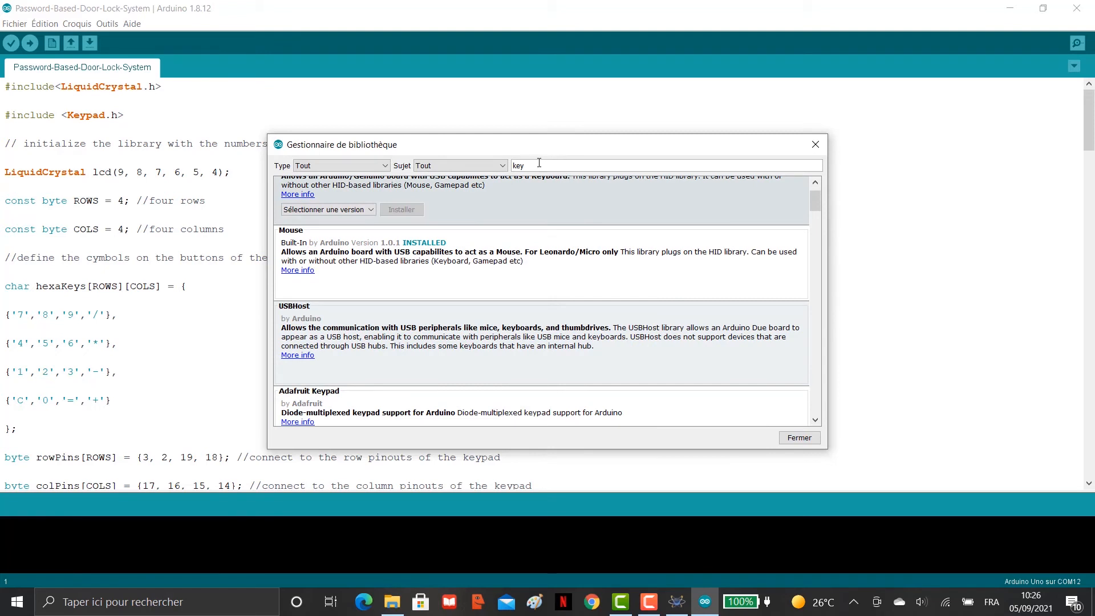
# Search the library manager for "liquidcrystal", look through the matching libraries and close the manager
pyautogui.hotkey('ctrl', 'a')
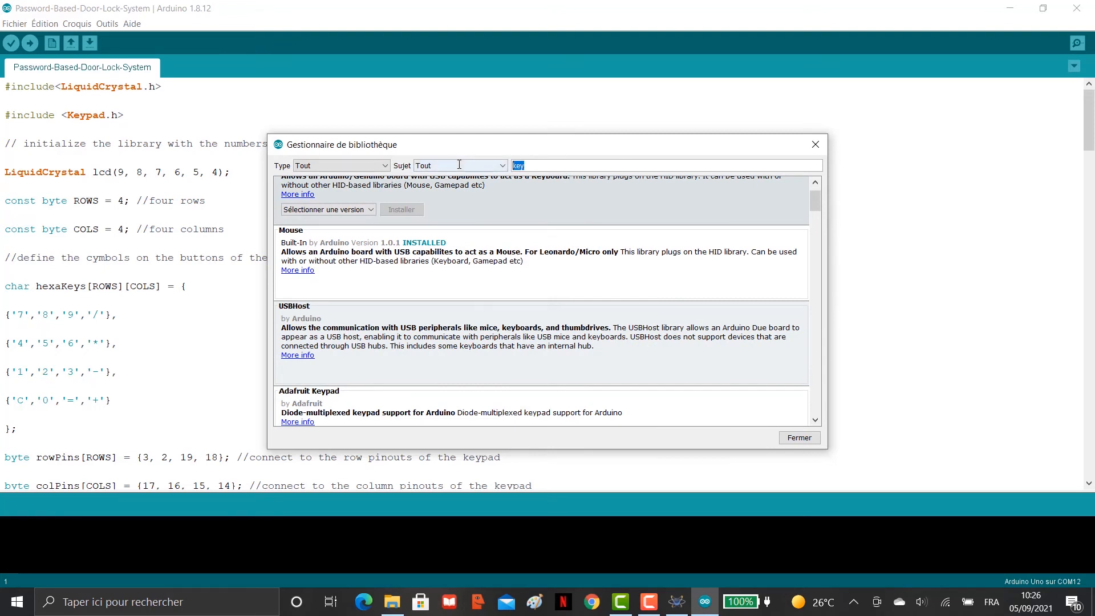
pyautogui.write('liquidcr')
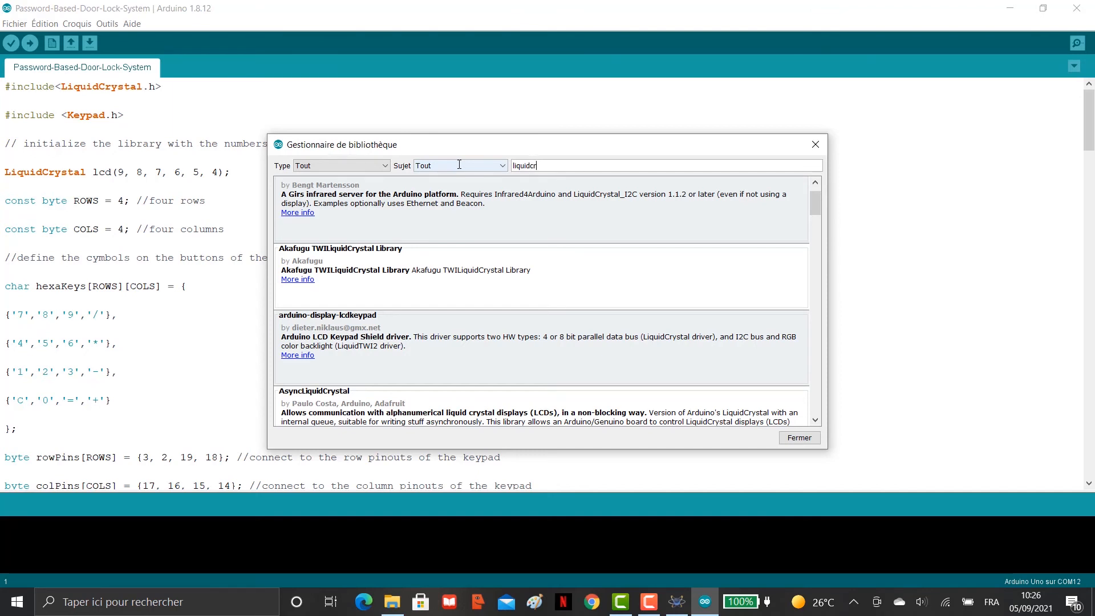
pyautogui.write('al')
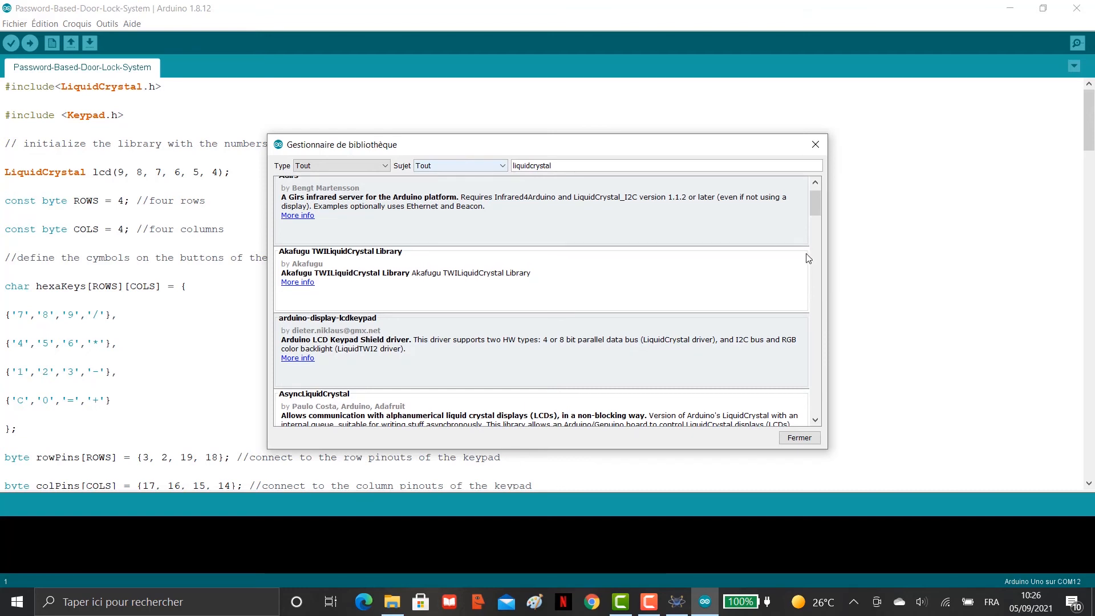
pyautogui.scroll(-5, 808, 255)
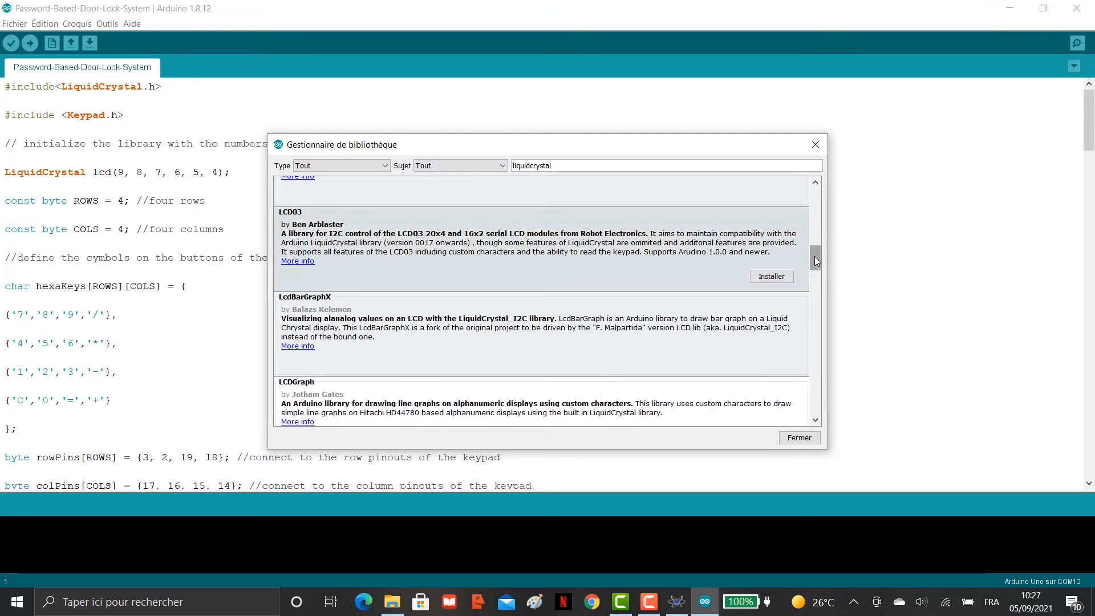
pyautogui.moveTo(814, 256); pyautogui.dragTo(817, 194)
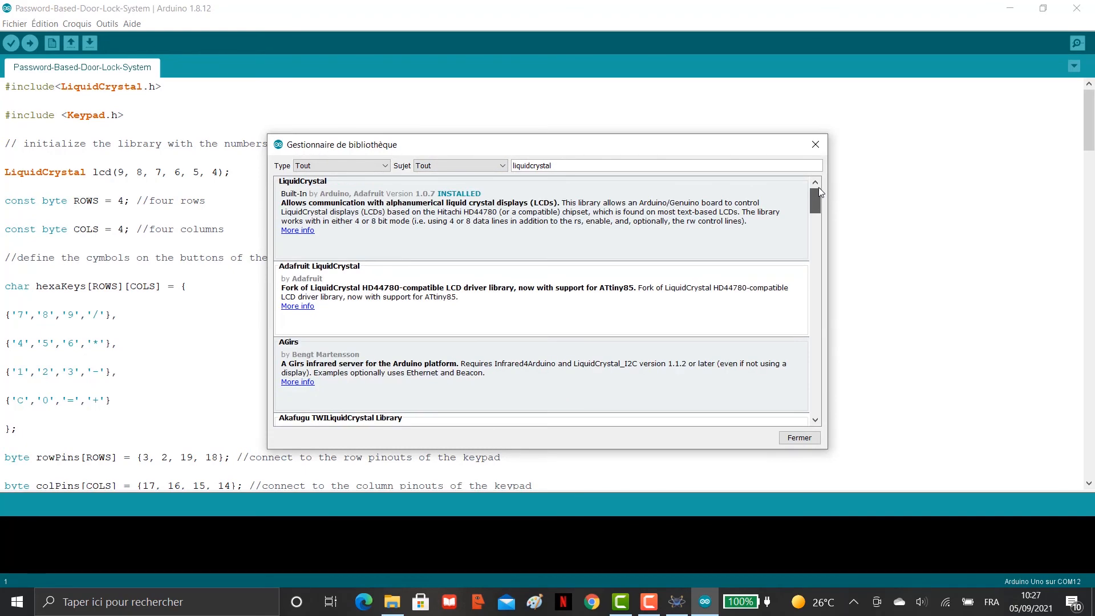
pyautogui.moveTo(313, 199)
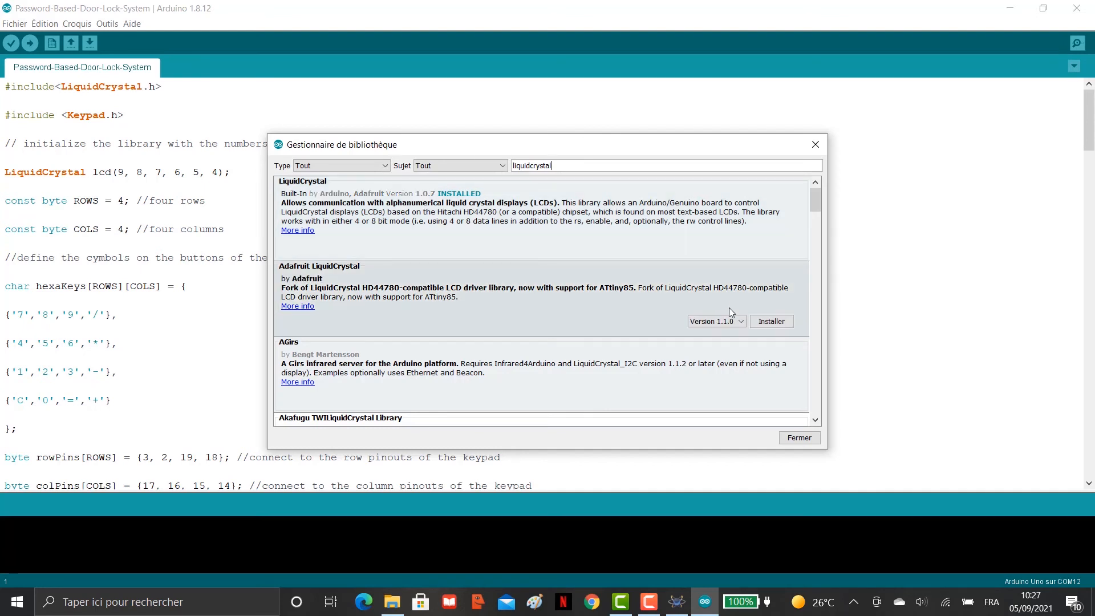
pyautogui.click(798, 438)
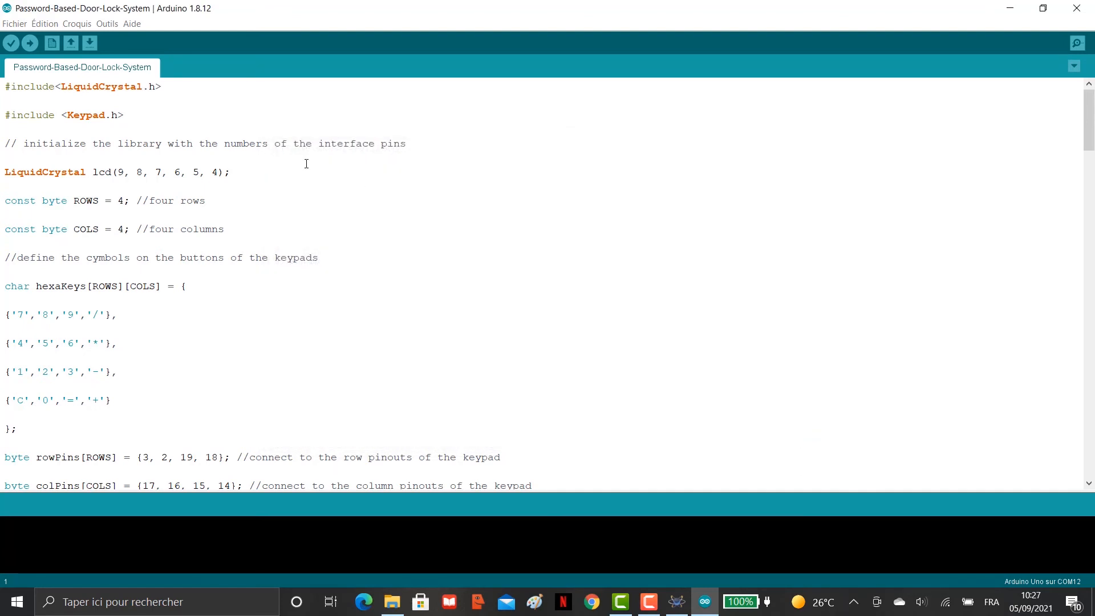
pyautogui.click(107, 25)
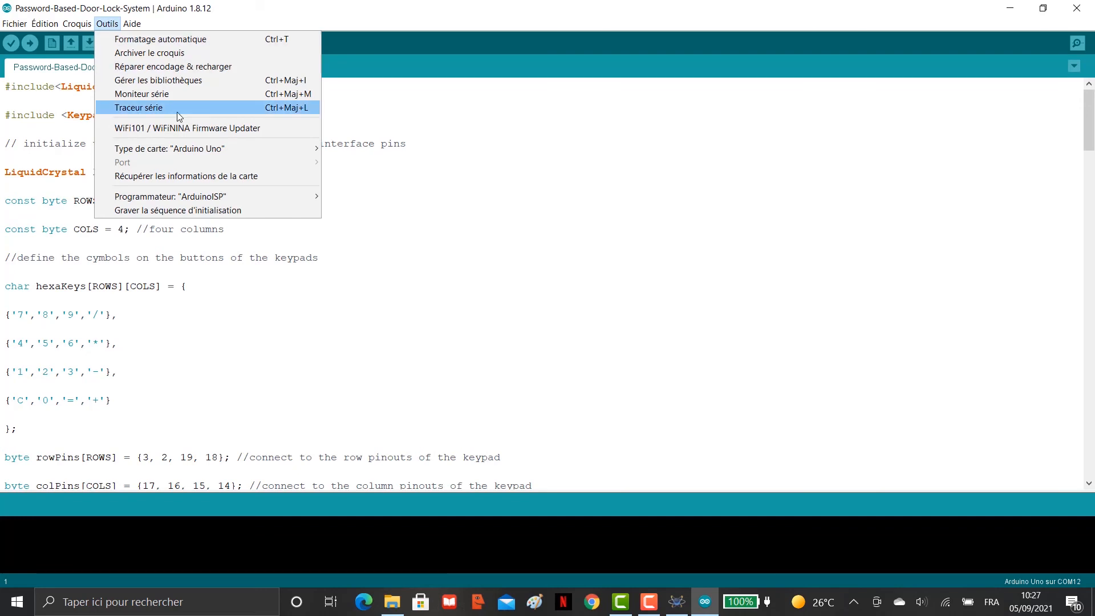
pyautogui.moveTo(268, 198)
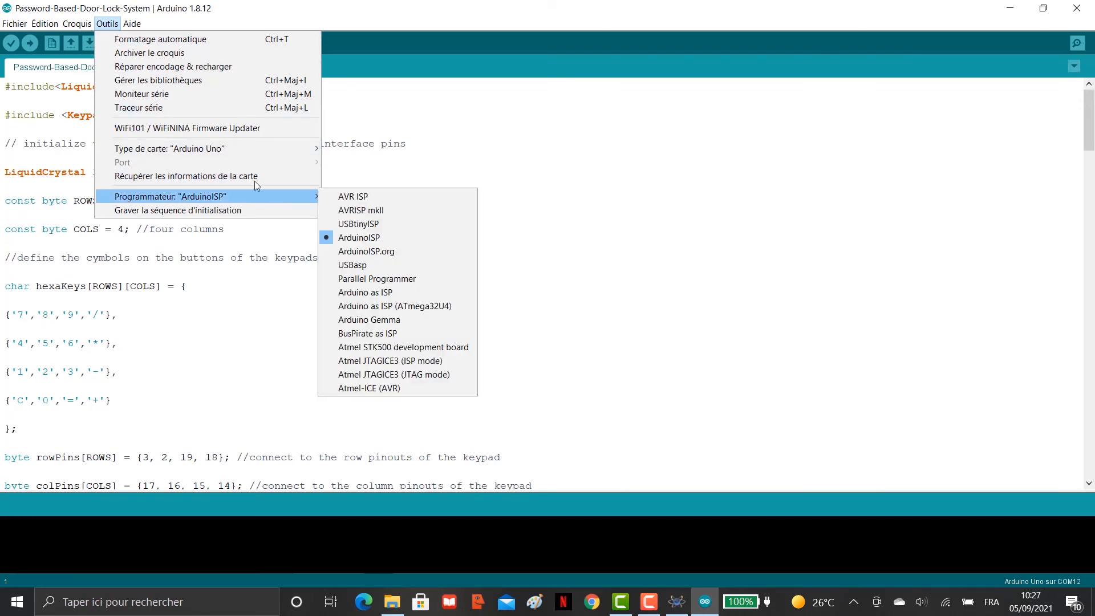
pyautogui.moveTo(253, 150)
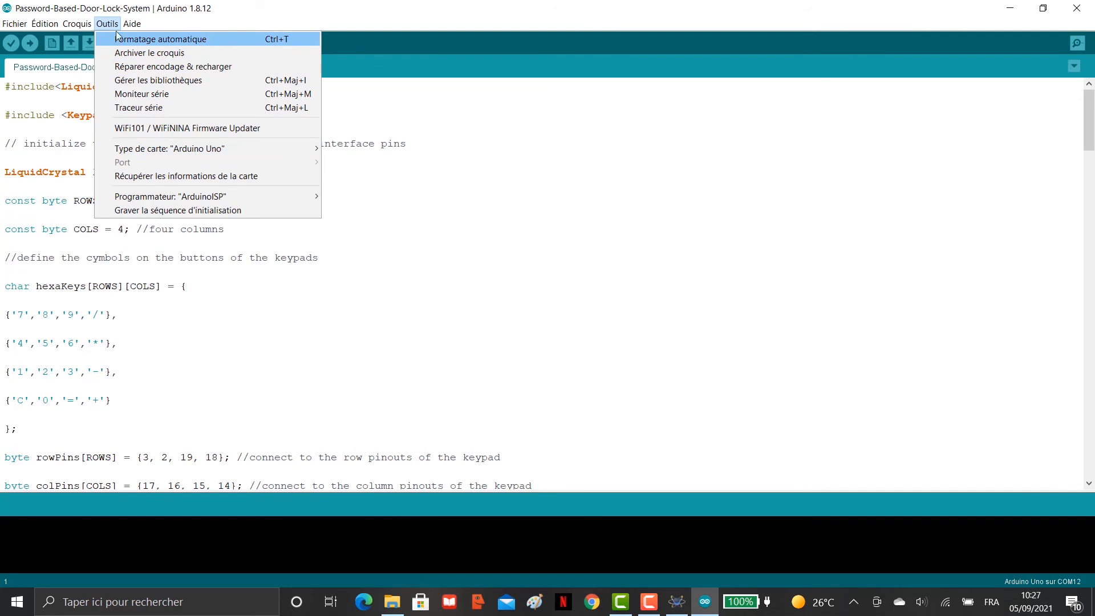
pyautogui.moveTo(85, 25)
pyautogui.moveTo(45, 25)
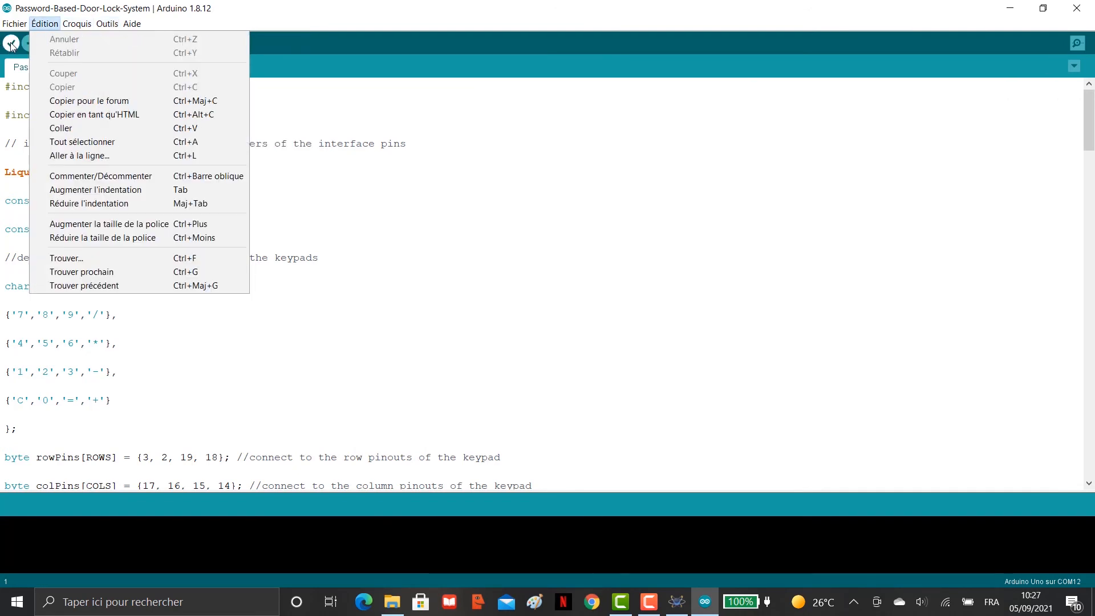
# Compile the Password-Based-Door-Lock-System sketch and export its compiled binaries
pyautogui.click(10, 45)
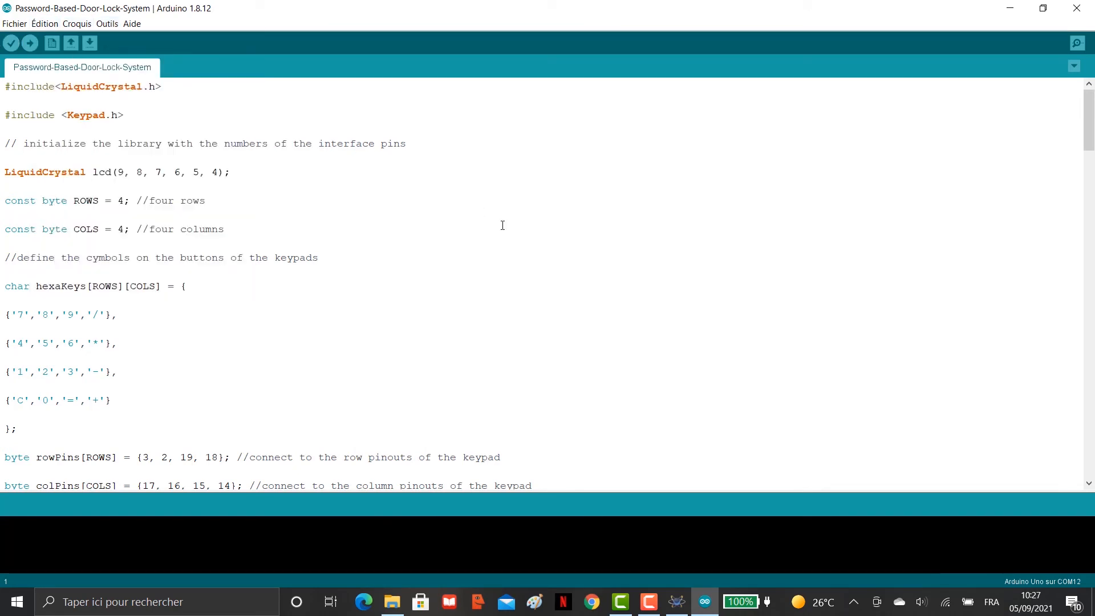
pyautogui.click(11, 42)
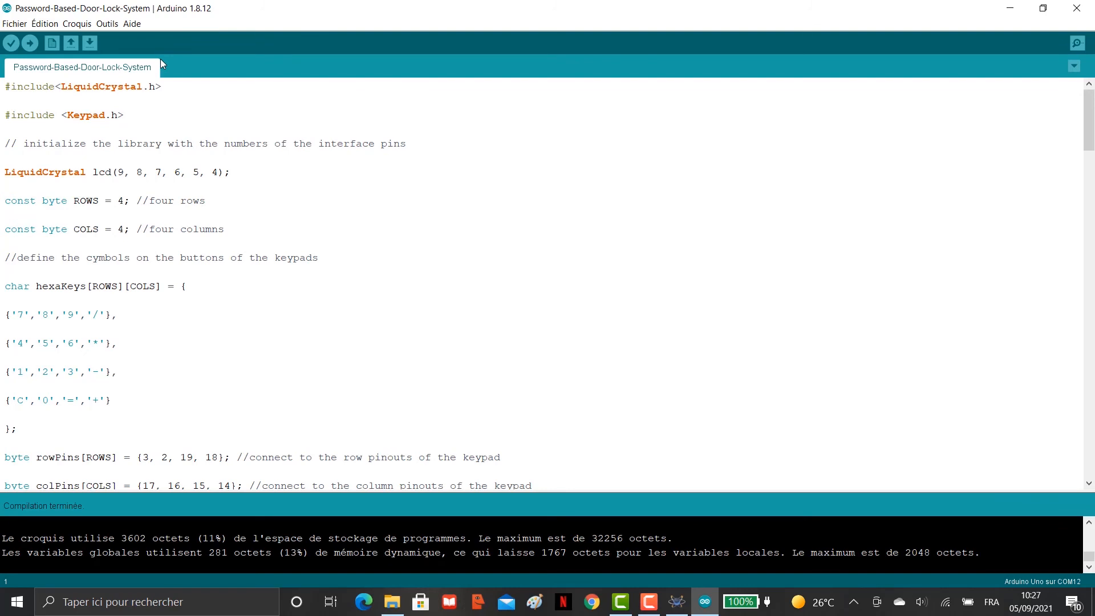
pyautogui.click(89, 25)
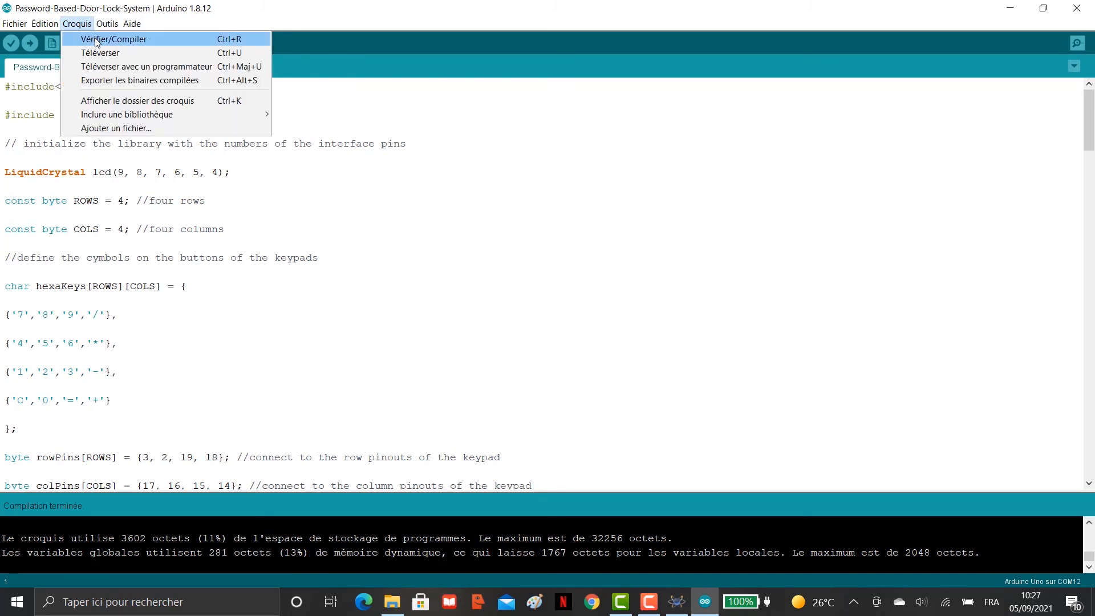
pyautogui.click(149, 80)
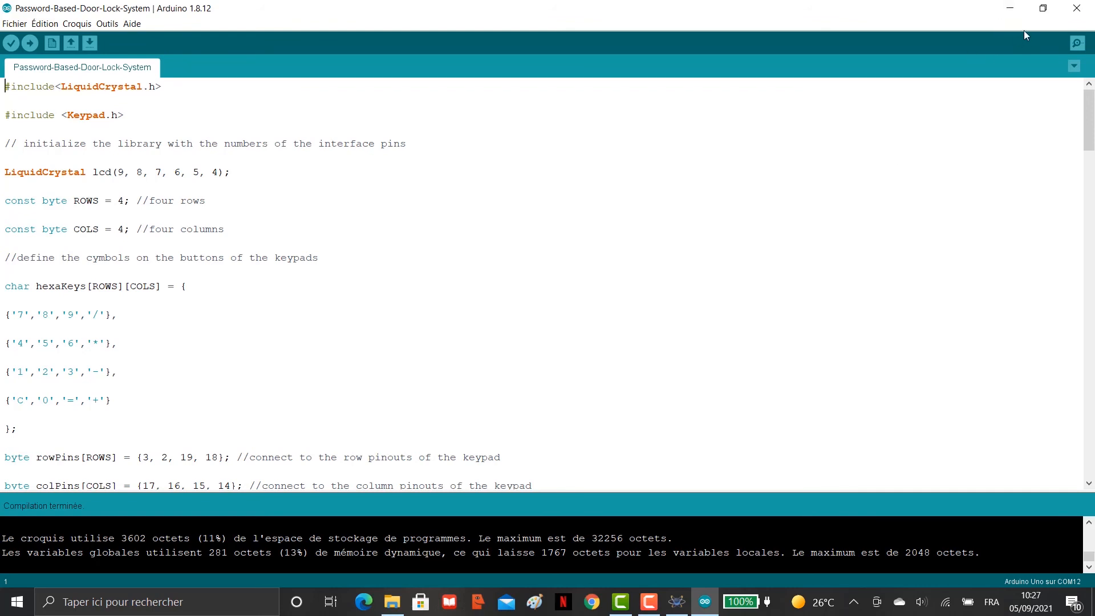
# Switch to Proteus and set SIM1's program file to Password-Based-Door-Lock-System.ino.standard.hex from the desktop project folder
pyautogui.click(1010, 8)
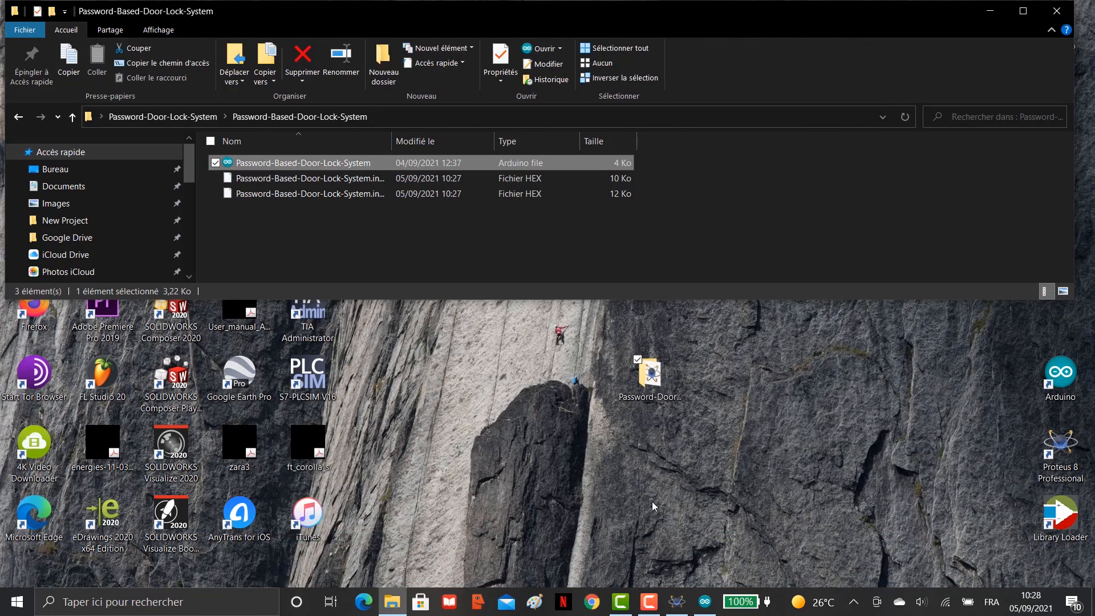
pyautogui.click(677, 600)
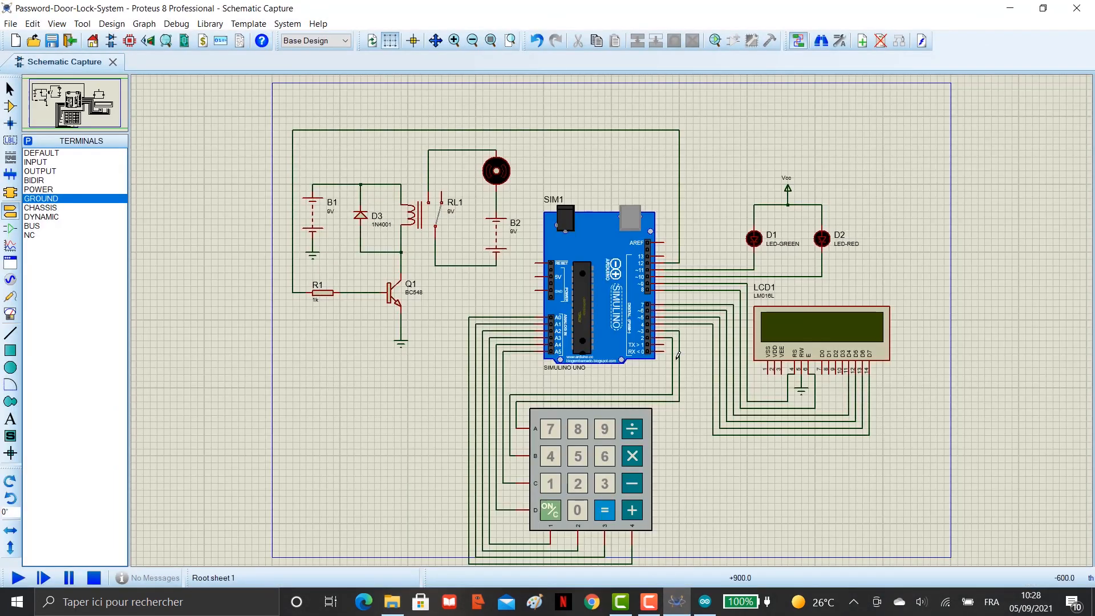
pyautogui.click(605, 225)
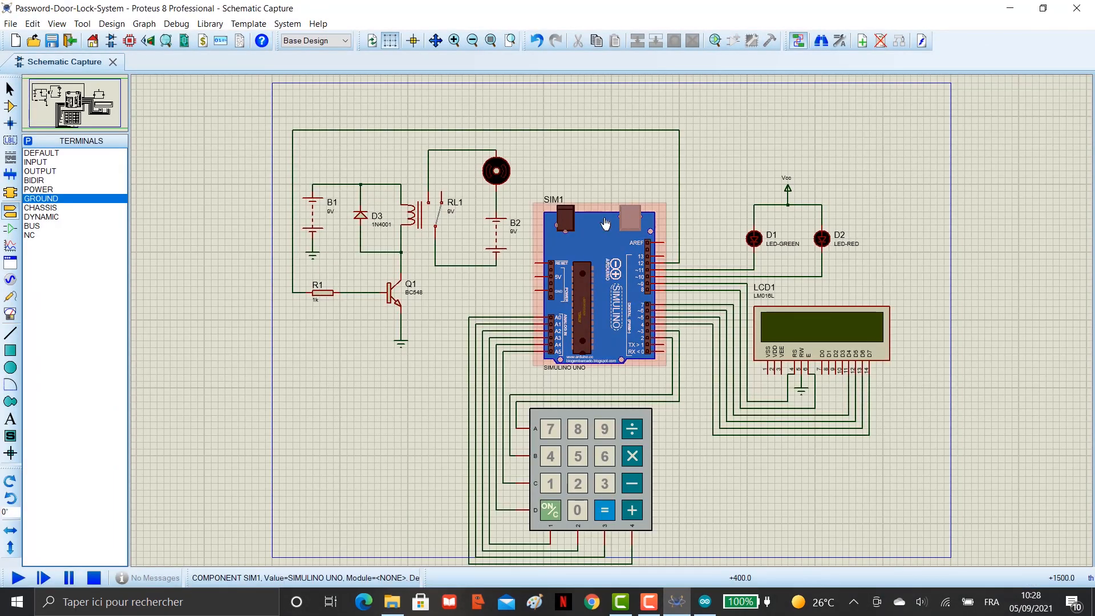
pyautogui.click(596, 281)
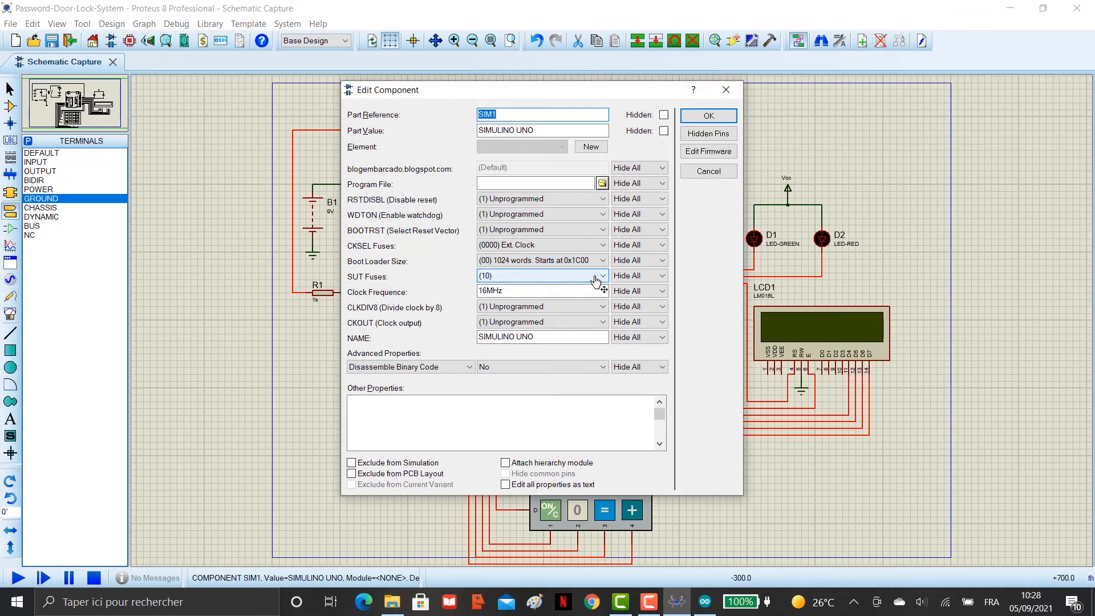
pyautogui.click(602, 183)
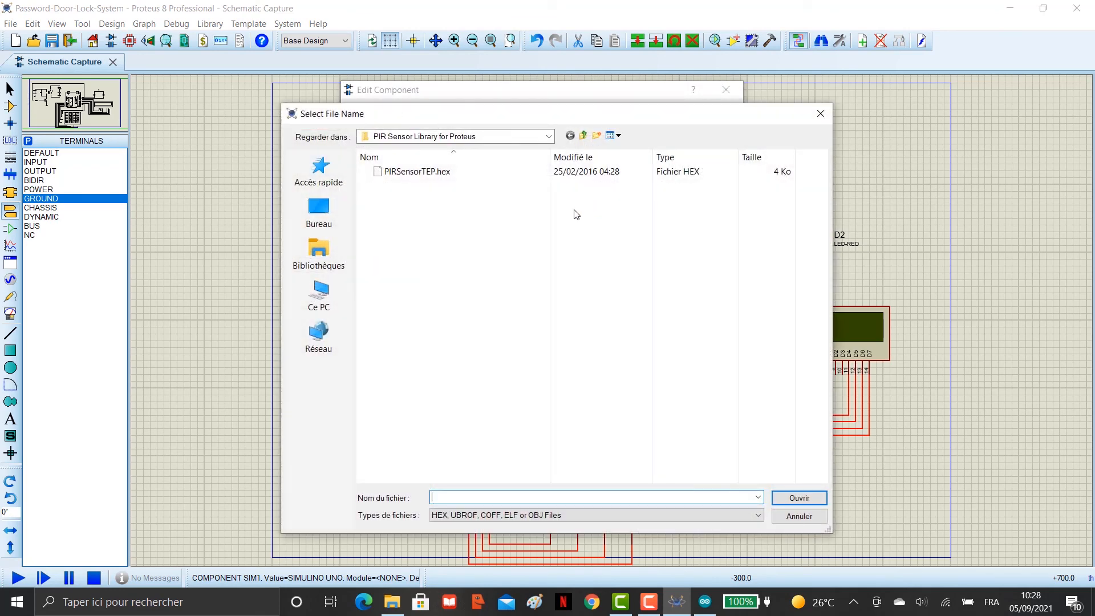
pyautogui.click(337, 216)
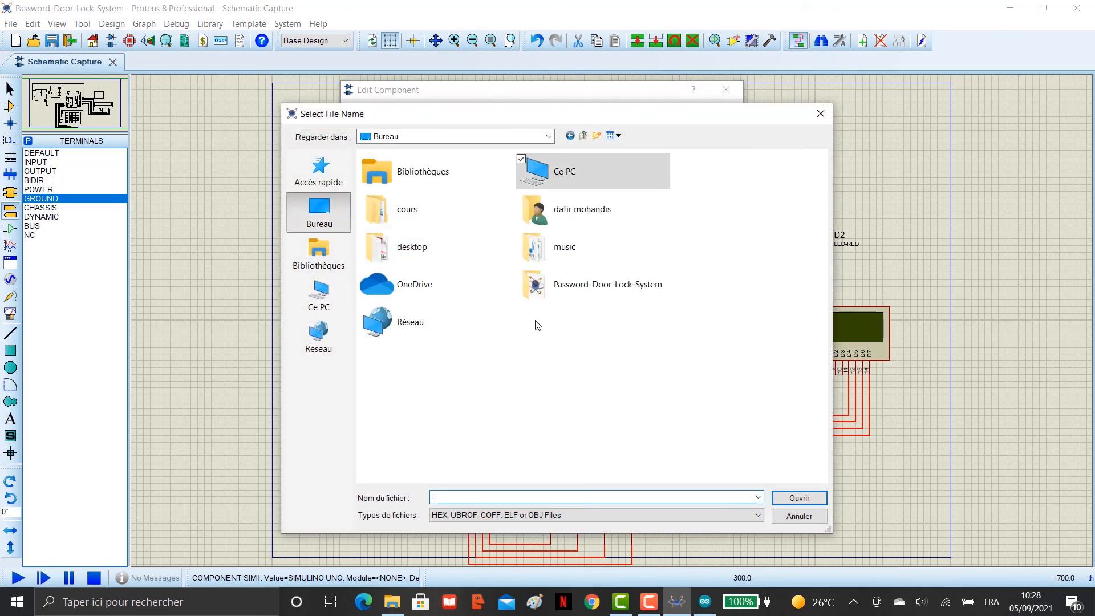
pyautogui.doubleClick(553, 284)
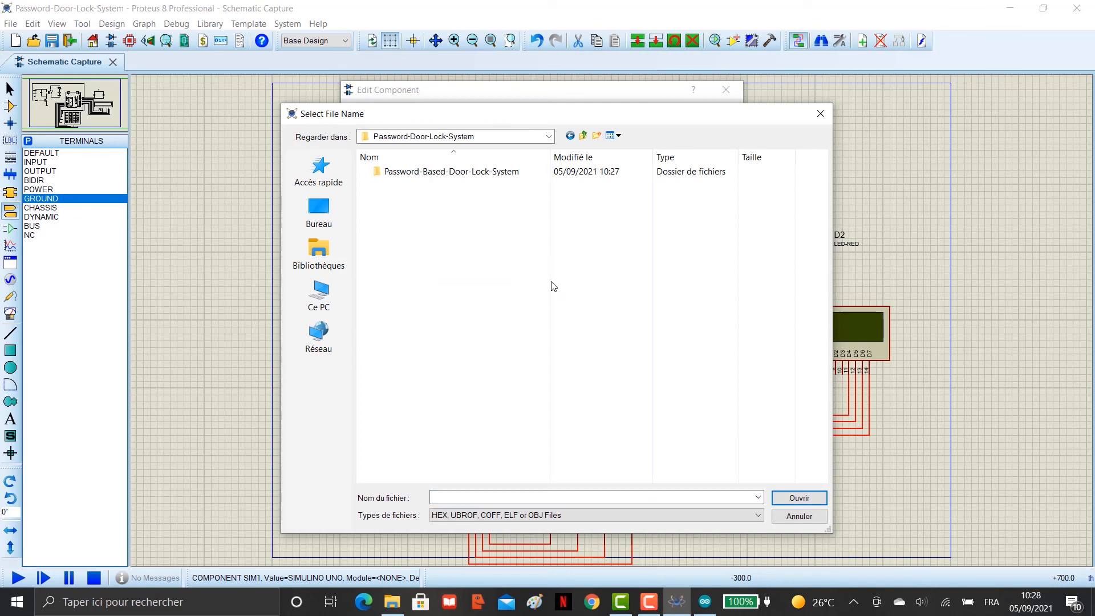
pyautogui.doubleClick(437, 173)
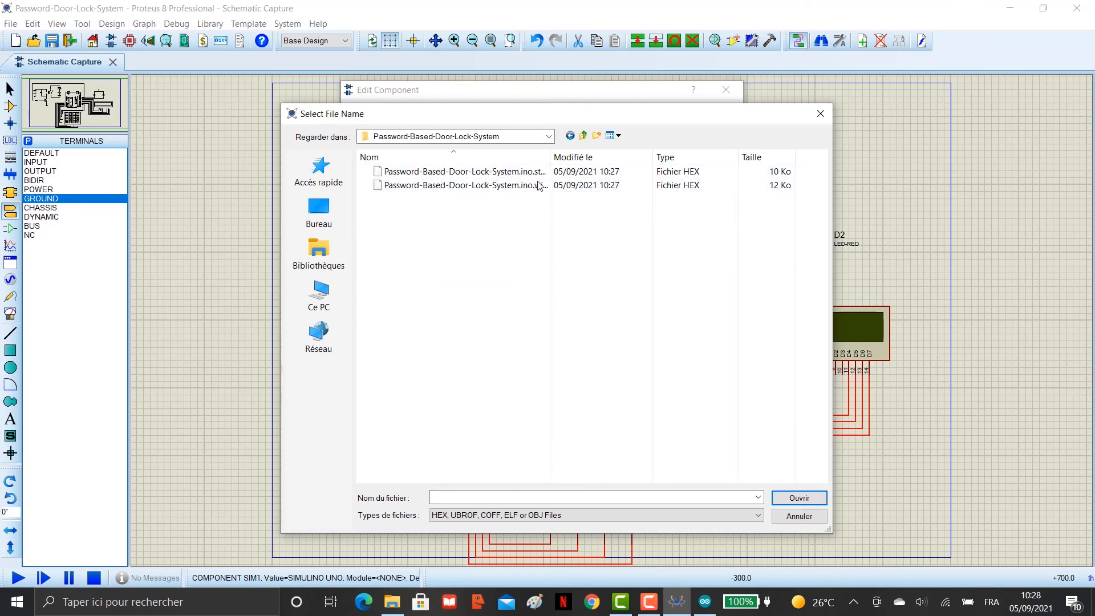
pyautogui.moveTo(550, 156); pyautogui.dragTo(667, 155)
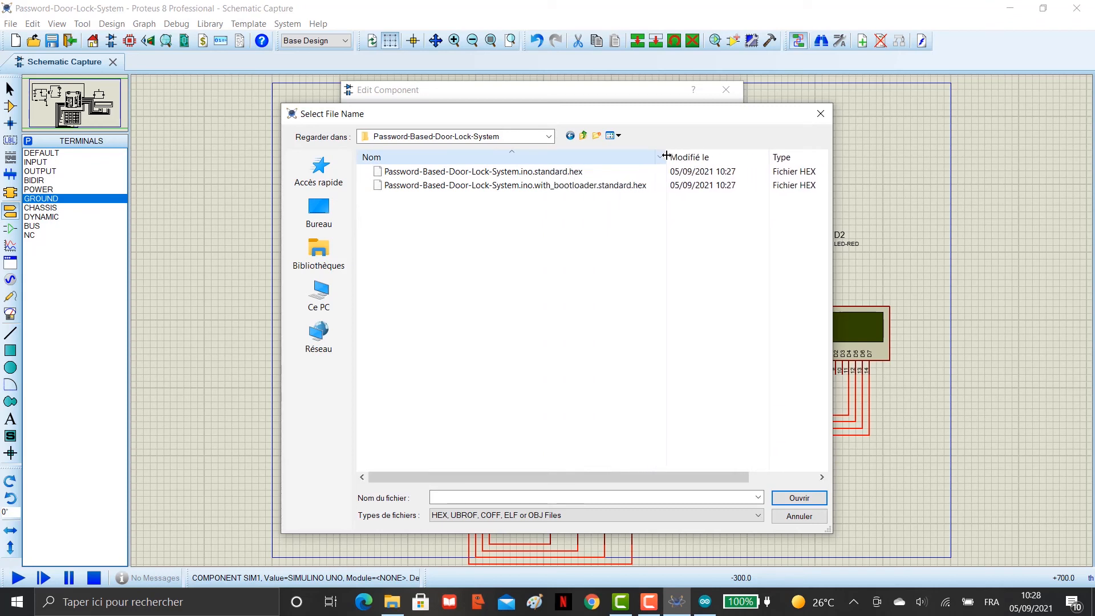
pyautogui.click(452, 173)
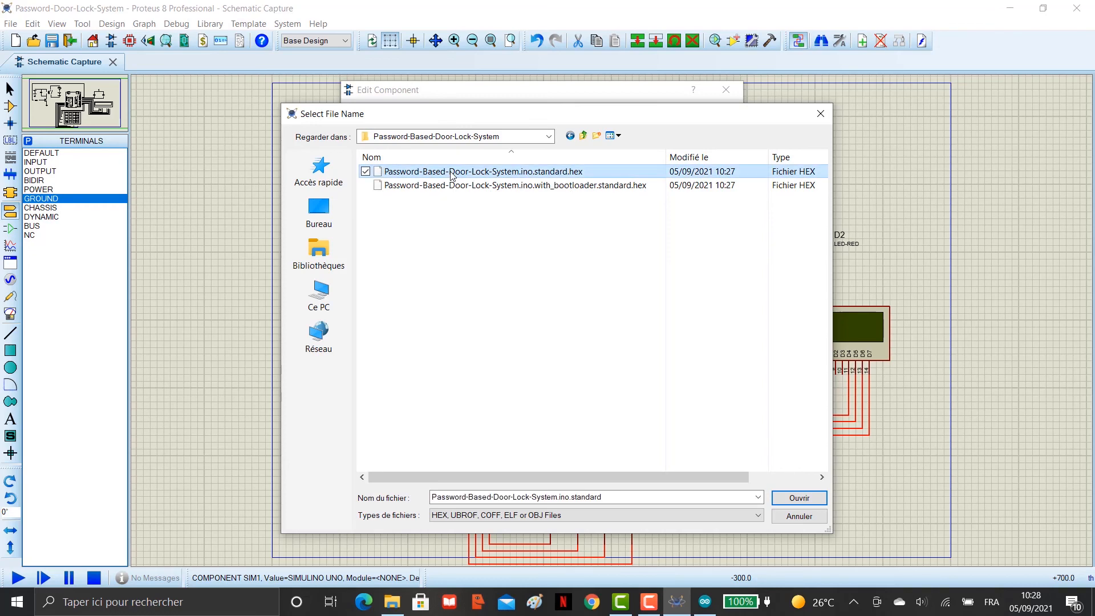
pyautogui.click(785, 497)
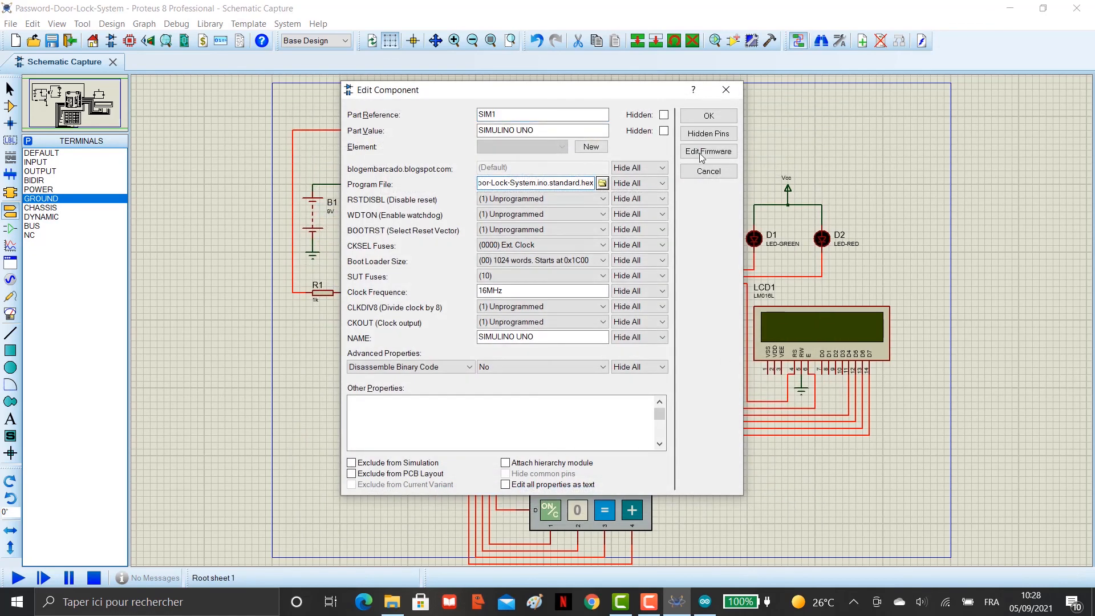
pyautogui.click(698, 118)
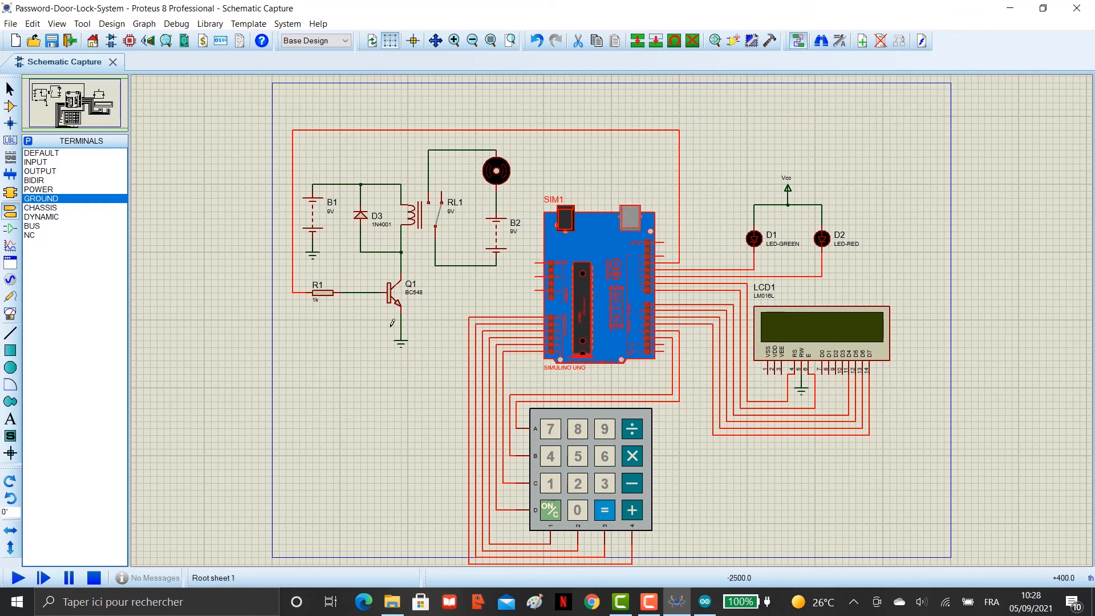
# Start the simulation and submit an access password on the circuit's keypad
pyautogui.click(19, 579)
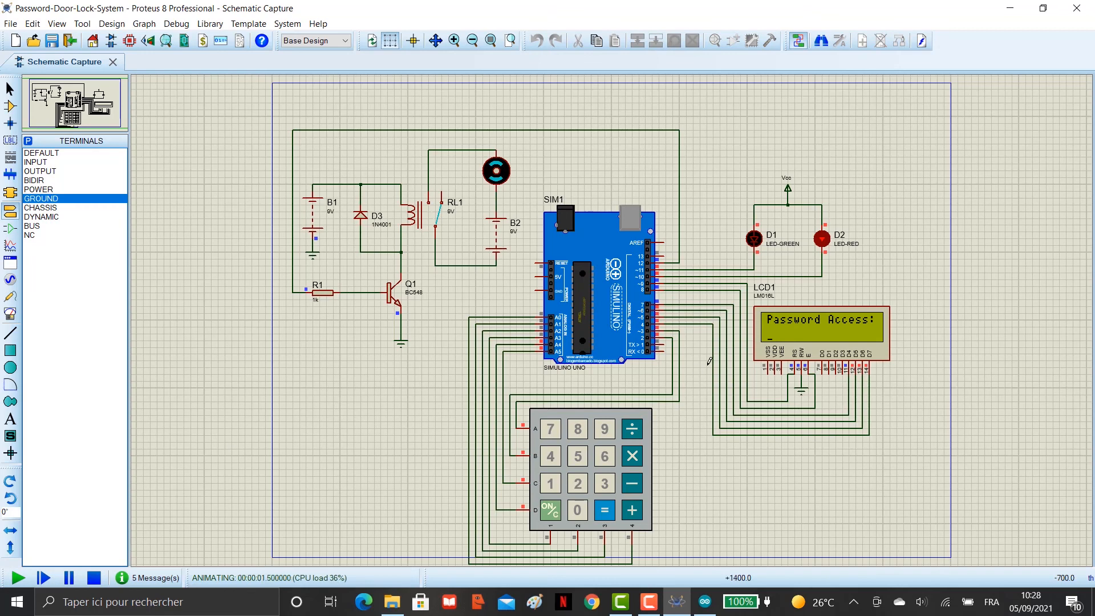
pyautogui.click(566, 482)
pyautogui.click(575, 484)
pyautogui.click(604, 483)
pyautogui.click(569, 462)
pyautogui.click(606, 512)
# Submit a different access password made of one repeated digit on the simulated keypad
pyautogui.click(578, 458)
pyautogui.click(578, 458)
pyautogui.click(578, 457)
pyautogui.click(605, 512)
# Clear the keypad entry with ON/C and submit the four-digit access password
pyautogui.click(548, 509)
pyautogui.click(552, 483)
pyautogui.click(578, 484)
pyautogui.click(606, 484)
pyautogui.click(551, 458)
pyautogui.click(606, 508)
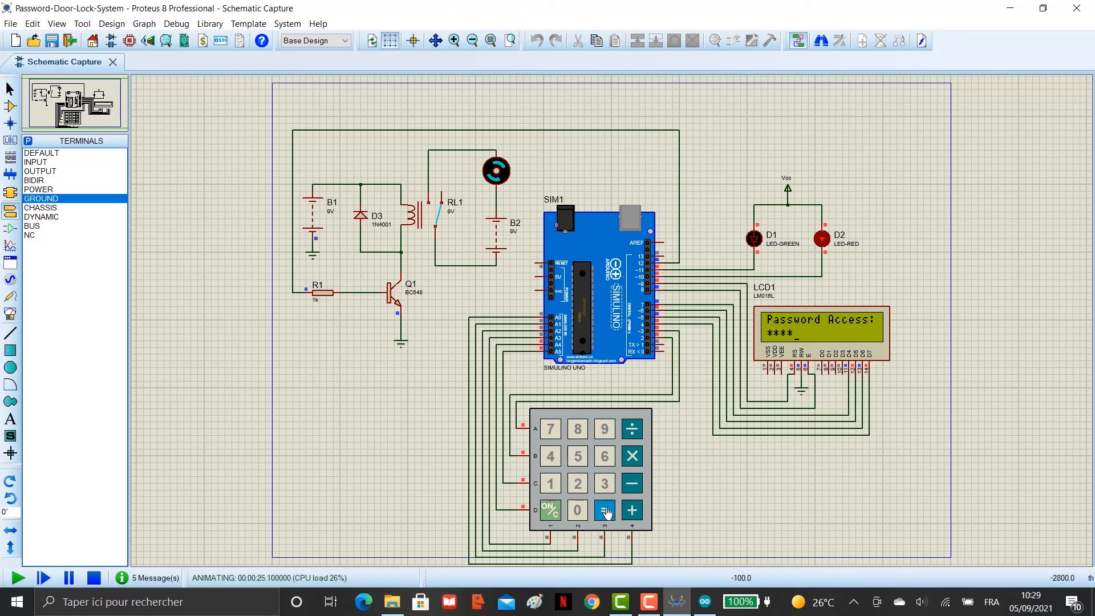